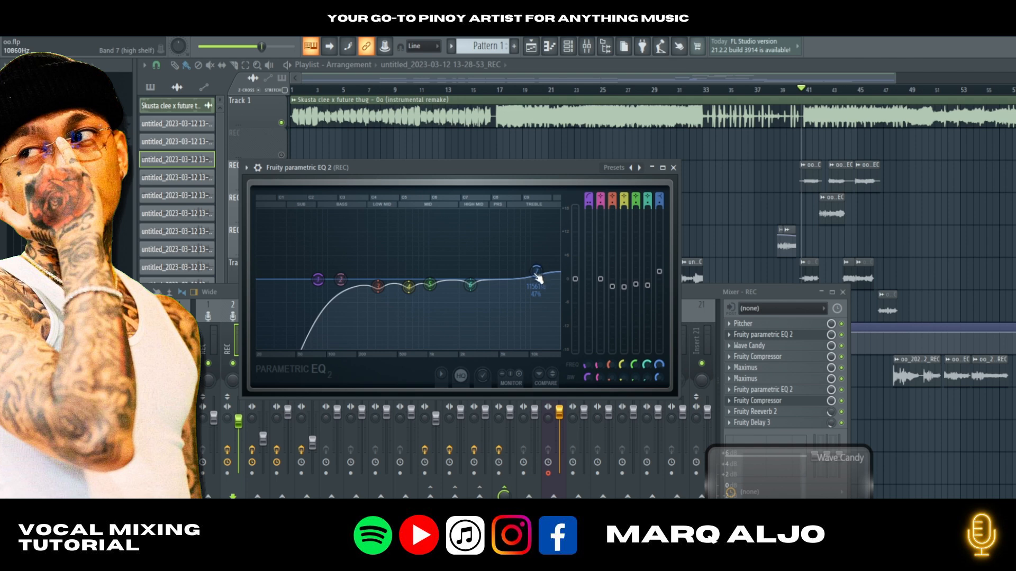
- Bypass the REC track's effects that follow Pitcher and the first Fruity parametric EQ 2, starting with Wave Candy
{"action": "left_click", "coordinate": [842, 347]}
{"action": "left_click", "coordinate": [842, 357]}
{"action": "left_click", "coordinate": [843, 369]}
{"action": "left_click", "coordinate": [842, 380]}
{"action": "left_click", "coordinate": [842, 391]}
{"action": "left_click", "coordinate": [843, 401]}
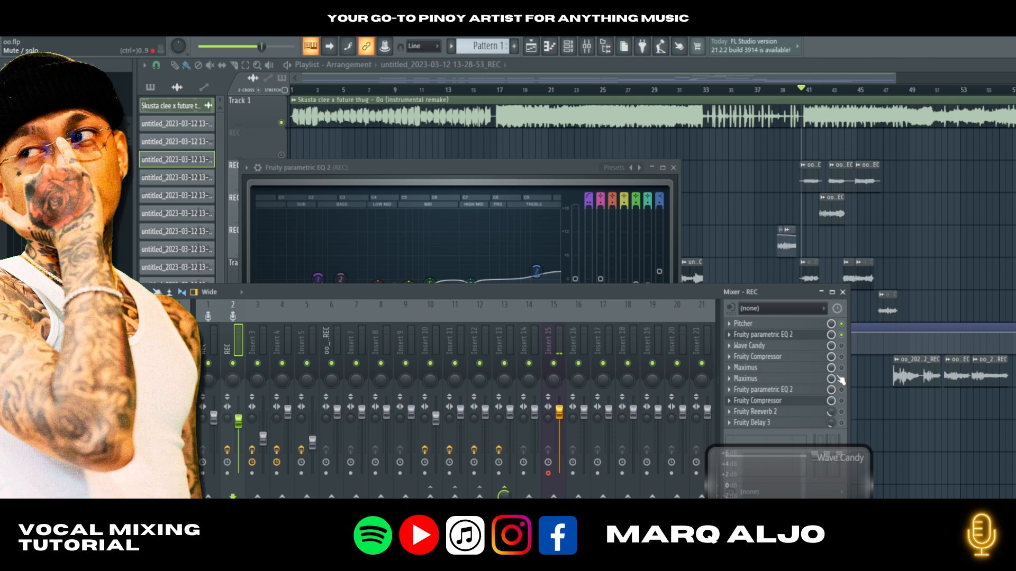
- Play the arrangement from about bar 25 with the first Fruity parametric EQ 2 open, stop it and close the EQ
{"action": "left_click_drag", "start_coordinate": [481, 78], "coordinate": [502, 79]}
{"action": "left_click", "coordinate": [580, 90]}
{"action": "key", "text": "space"}
{"action": "left_click", "coordinate": [586, 47]}
{"action": "left_click", "coordinate": [793, 335]}
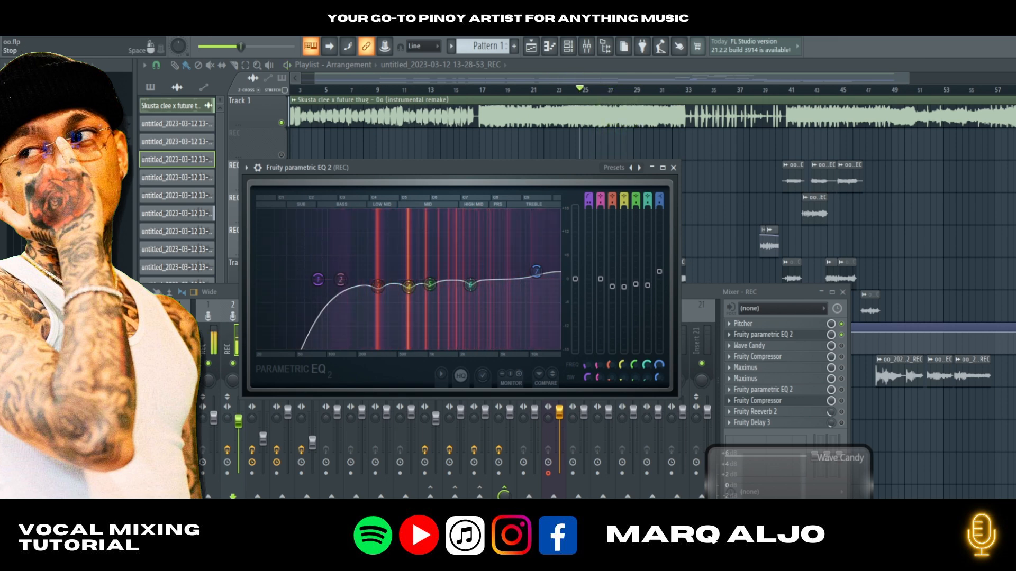
{"action": "key", "text": "space"}
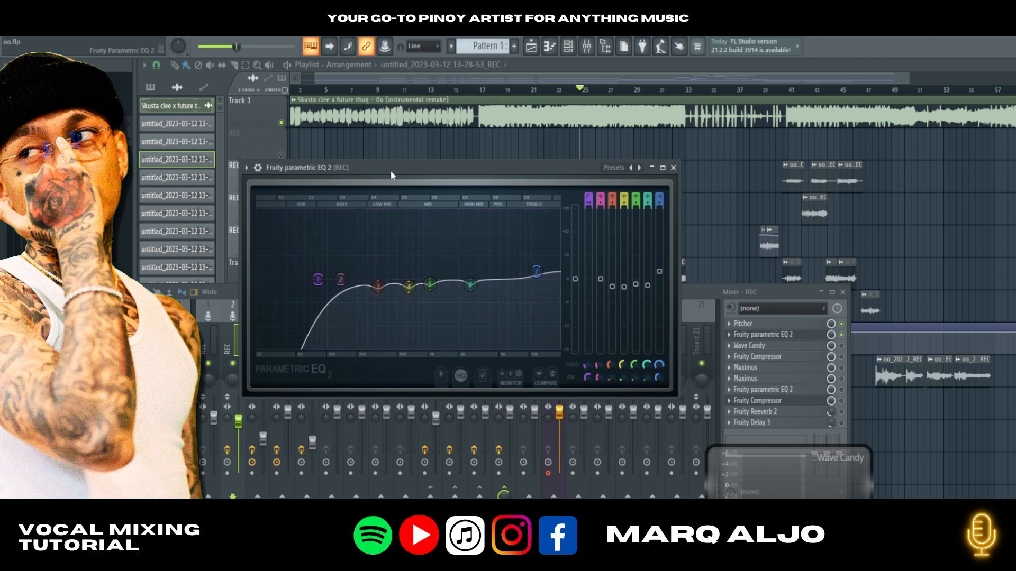
{"action": "left_click", "coordinate": [674, 168]}
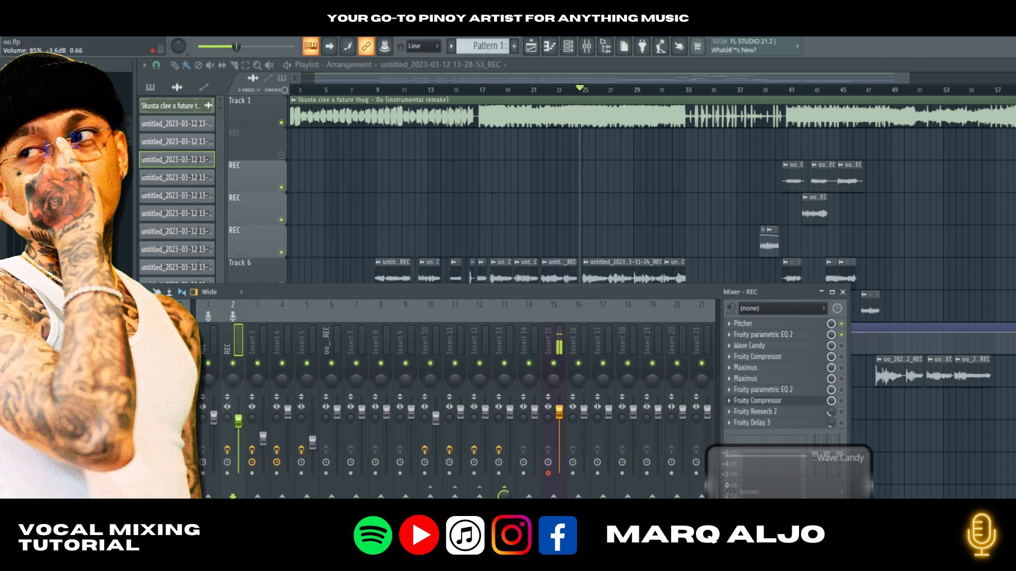
- Play the arrangement from about bar 25, stop it and lower the REC track's volume slightly
{"action": "key", "text": "space"}
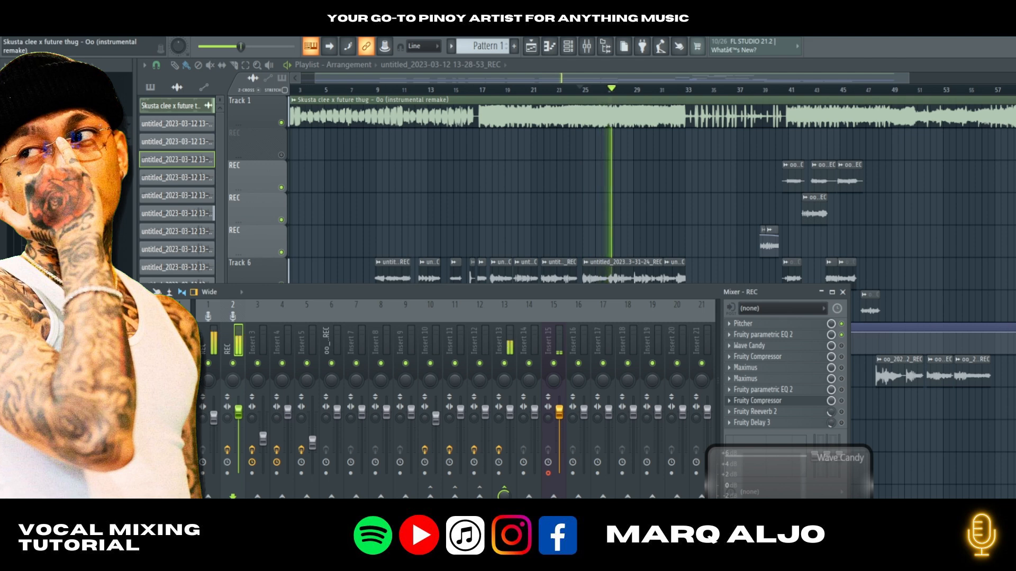
{"action": "key", "text": "space"}
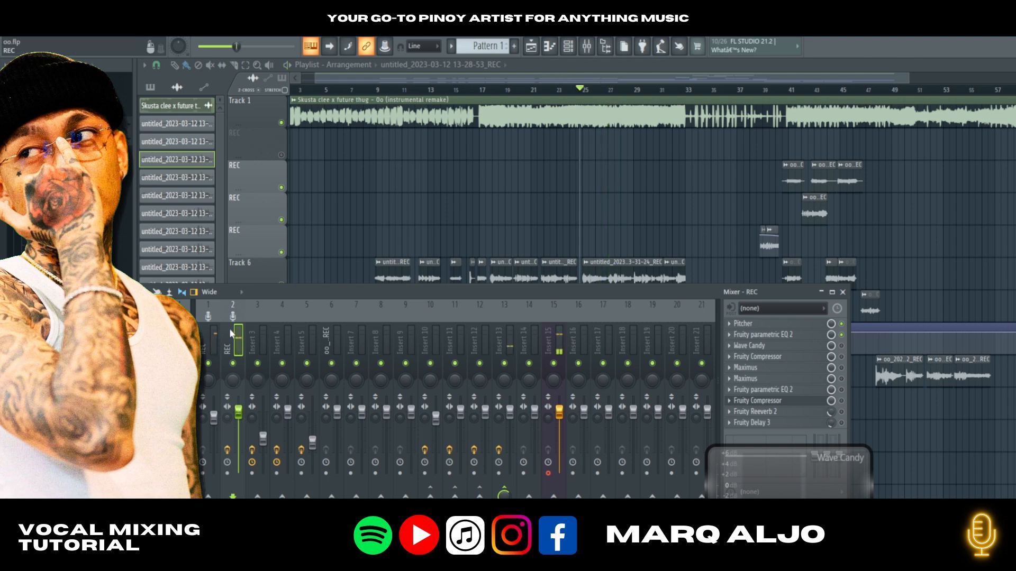
{"action": "left_click_drag", "start_coordinate": [243, 414], "coordinate": [243, 424]}
- Open the REC track's first Fruity Compressor and place its window over the mixer tracks beside the effects list
{"action": "left_click", "coordinate": [745, 357]}
{"action": "left_click_drag", "start_coordinate": [417, 293], "coordinate": [441, 295]}
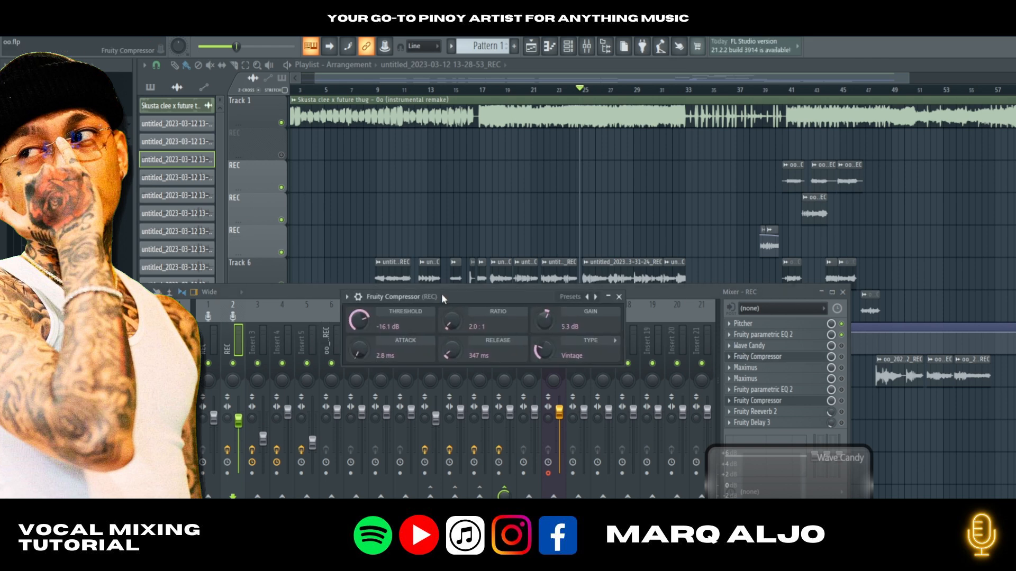
{"action": "left_click_drag", "start_coordinate": [457, 298], "coordinate": [480, 287]}
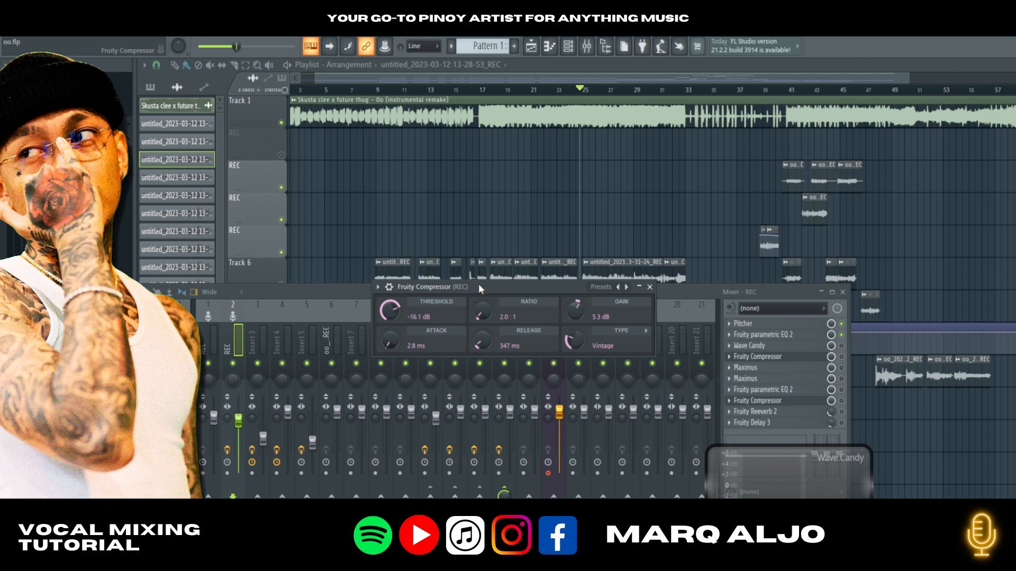
{"action": "mouse_move", "coordinate": [481, 287]}
{"action": "left_mouse_down"}
{"action": "mouse_move", "coordinate": [484, 297]}
{"action": "mouse_move", "coordinate": [499, 293]}
{"action": "left_mouse_up"}
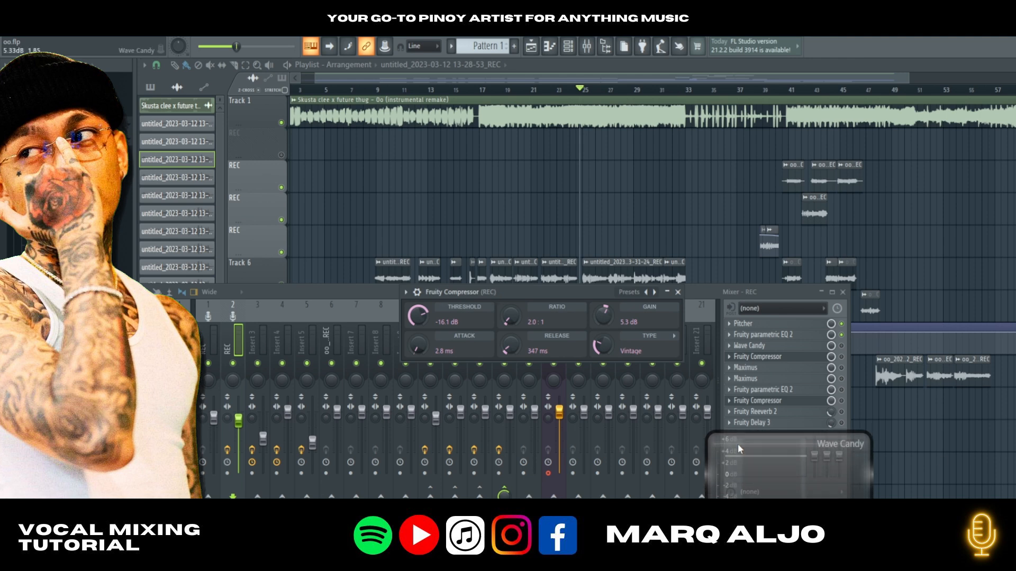
- Review Wave Candy's meter settings, close them and place its floating meter display beside the mixer's effects list
{"action": "left_click_drag", "start_coordinate": [755, 447], "coordinate": [566, 402]}
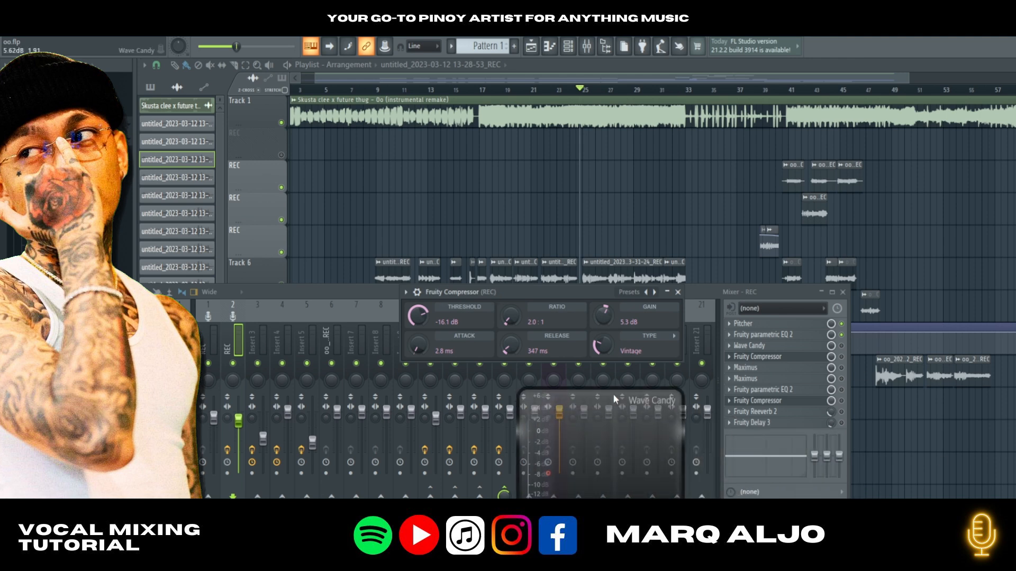
{"action": "left_click", "coordinate": [758, 348]}
{"action": "left_click", "coordinate": [758, 349]}
{"action": "left_click", "coordinate": [758, 349]}
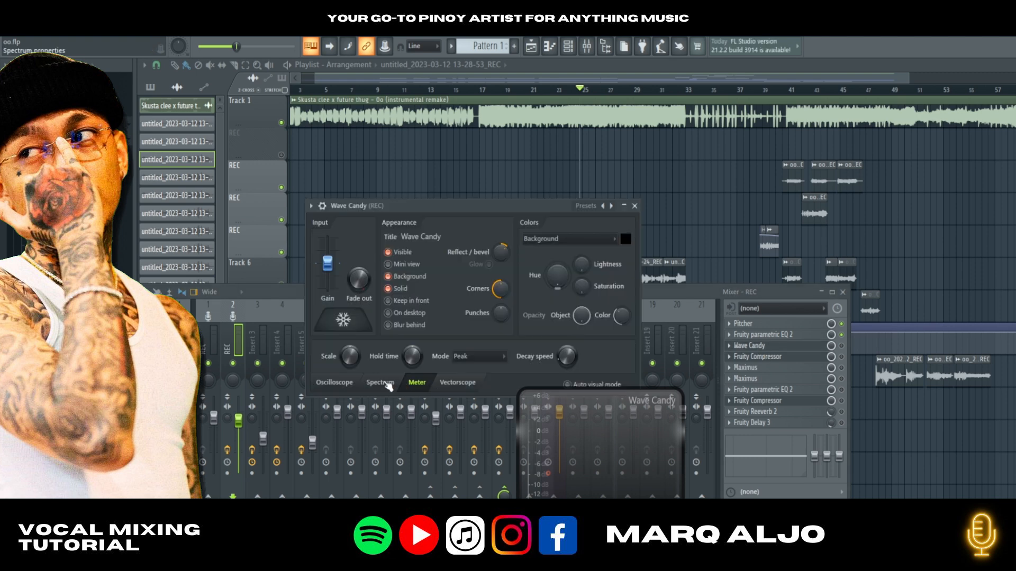
{"action": "left_click", "coordinate": [634, 206]}
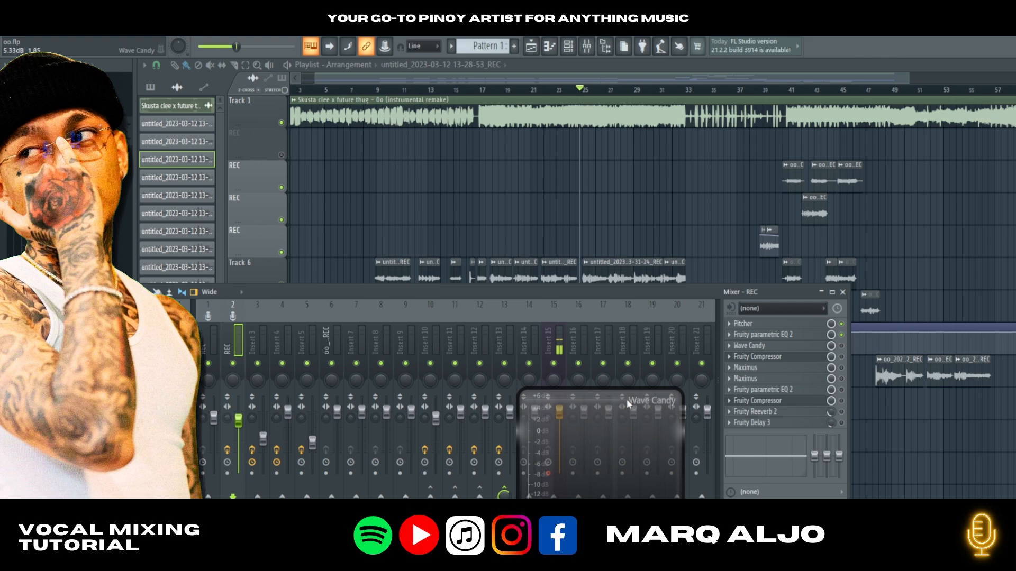
{"action": "left_click_drag", "start_coordinate": [600, 389], "coordinate": [754, 319]}
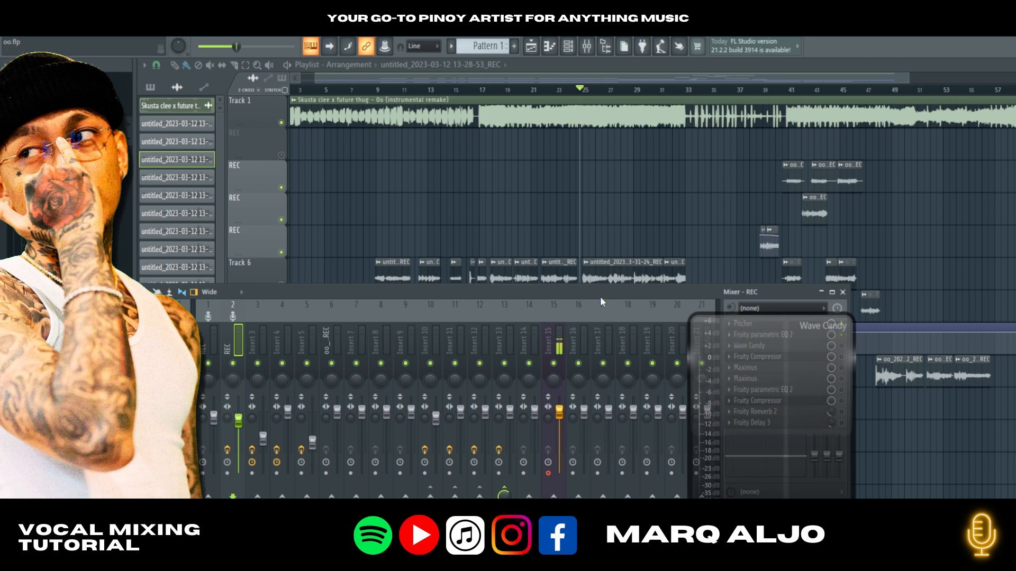
{"action": "left_click_drag", "start_coordinate": [748, 319], "coordinate": [909, 326]}
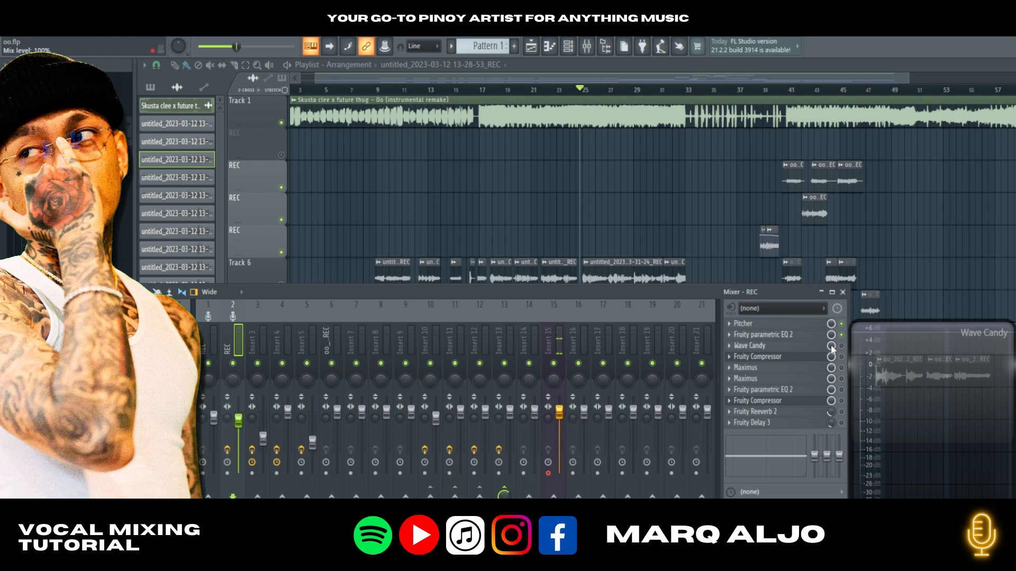
- Enable Wave Candy on the REC track and play the arrangement from about bar 25 to check the vocal level
{"action": "key", "text": "space"}
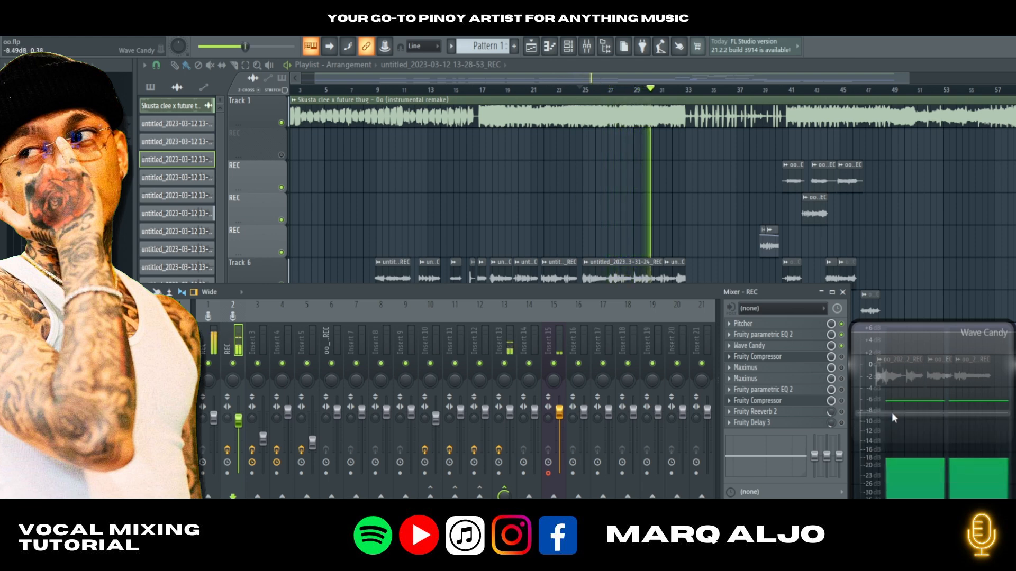
{"action": "key", "text": "space"}
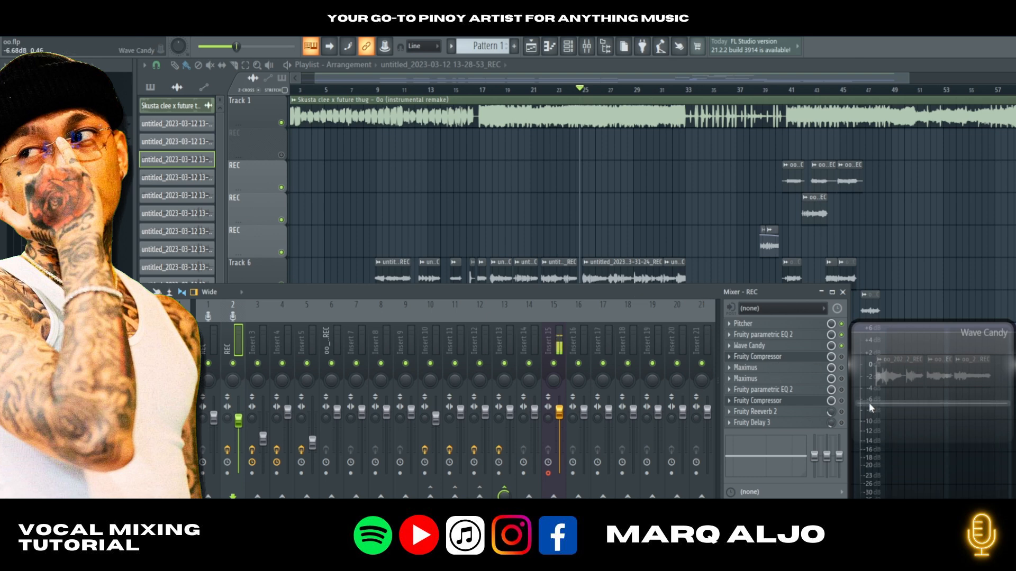
- Enable the REC track's first Fruity Compressor, review its settings and close it
{"action": "left_click", "coordinate": [755, 357]}
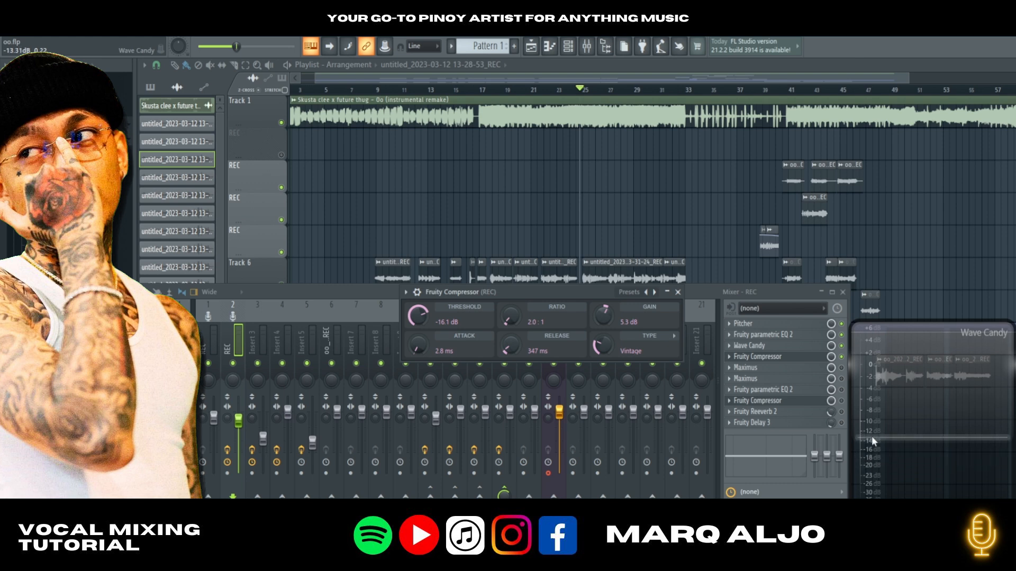
{"action": "left_click_drag", "start_coordinate": [453, 293], "coordinate": [448, 293]}
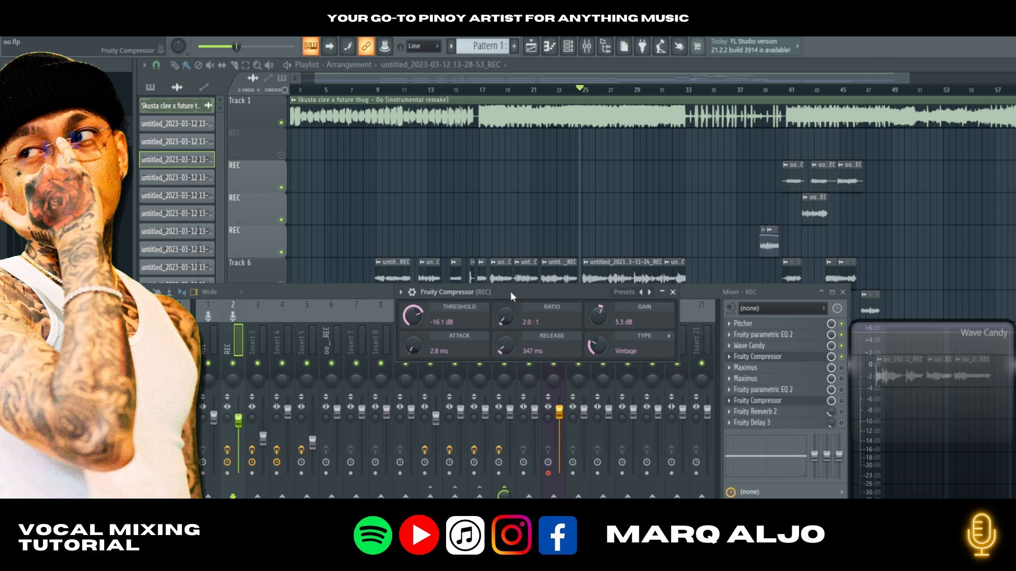
{"action": "left_click", "coordinate": [673, 292]}
- Mute the instrumental on Track 1 during playback and bring the mixer back into view
{"action": "left_click", "coordinate": [586, 46]}
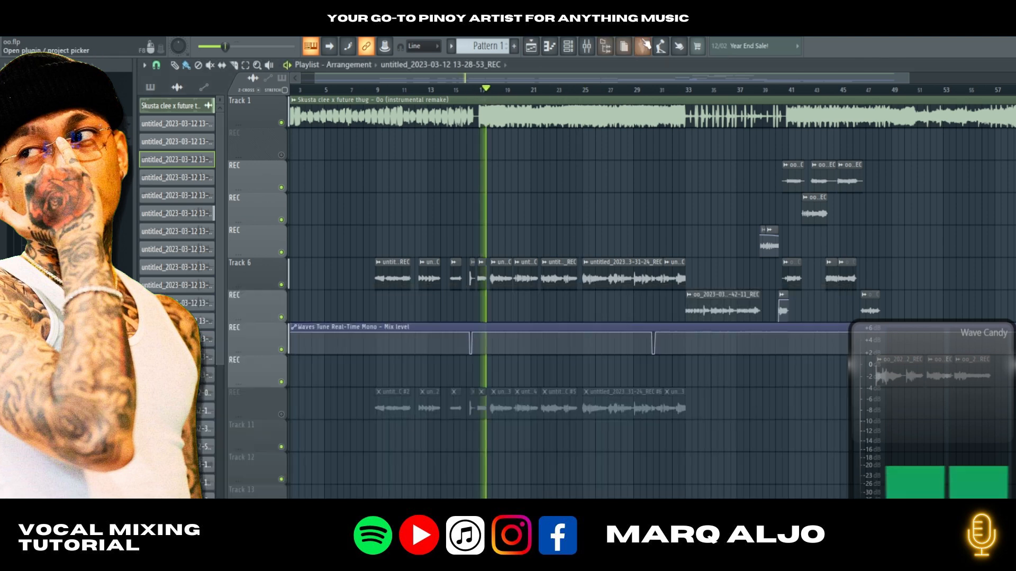
{"action": "left_click", "coordinate": [281, 123]}
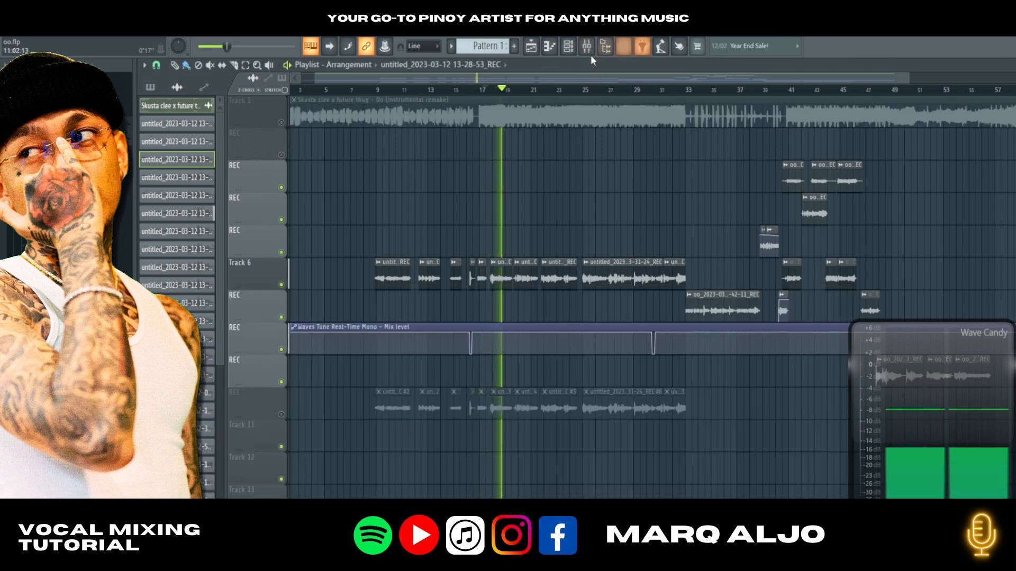
{"action": "left_click", "coordinate": [586, 47]}
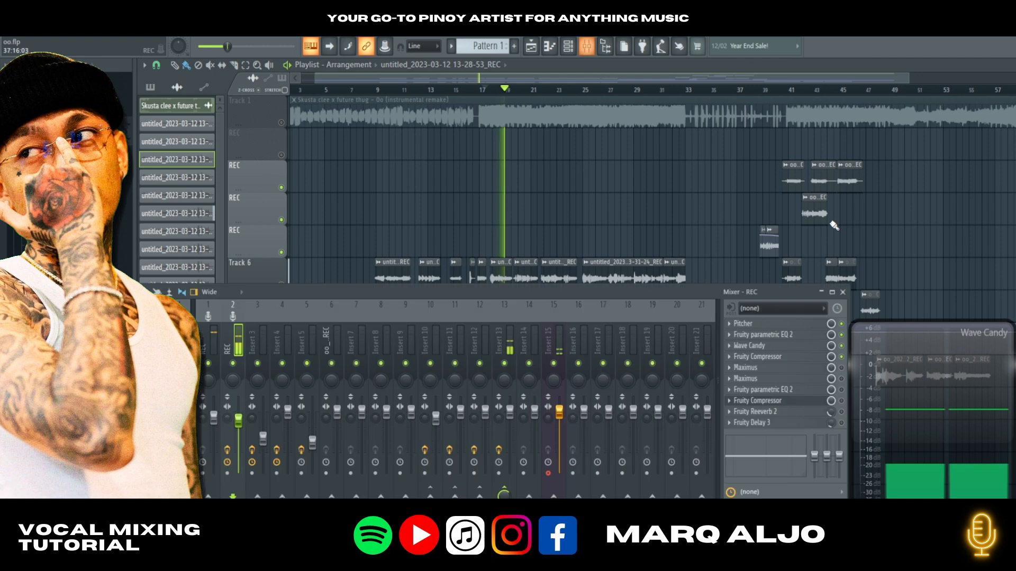
- Compare the vocal with the first Fruity Compressor enabled and bypassed, and return the playback position to about bar 17
{"action": "left_click", "coordinate": [792, 357]}
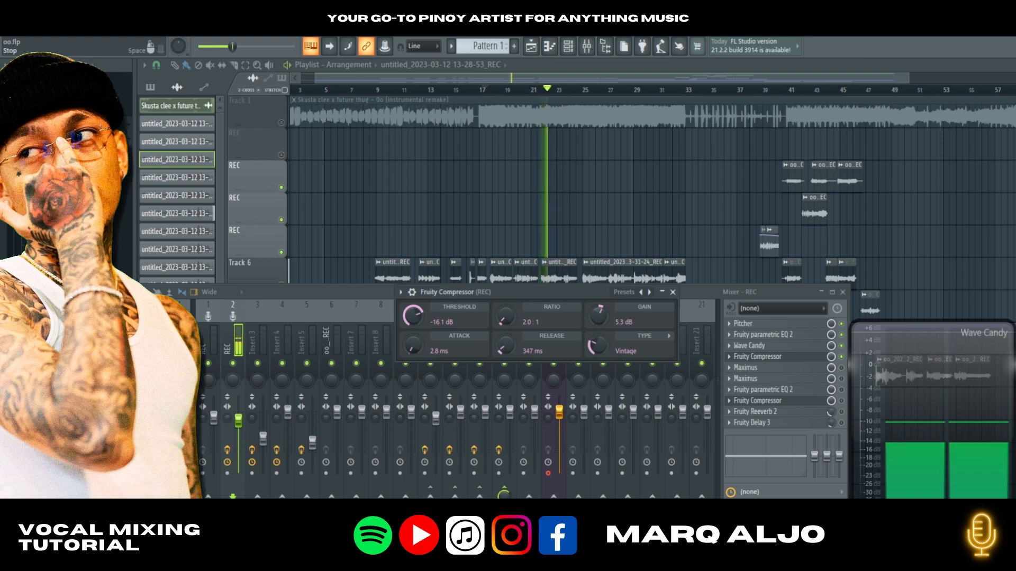
{"action": "key", "text": "space"}
{"action": "left_click", "coordinate": [841, 357]}
{"action": "key", "text": "space"}
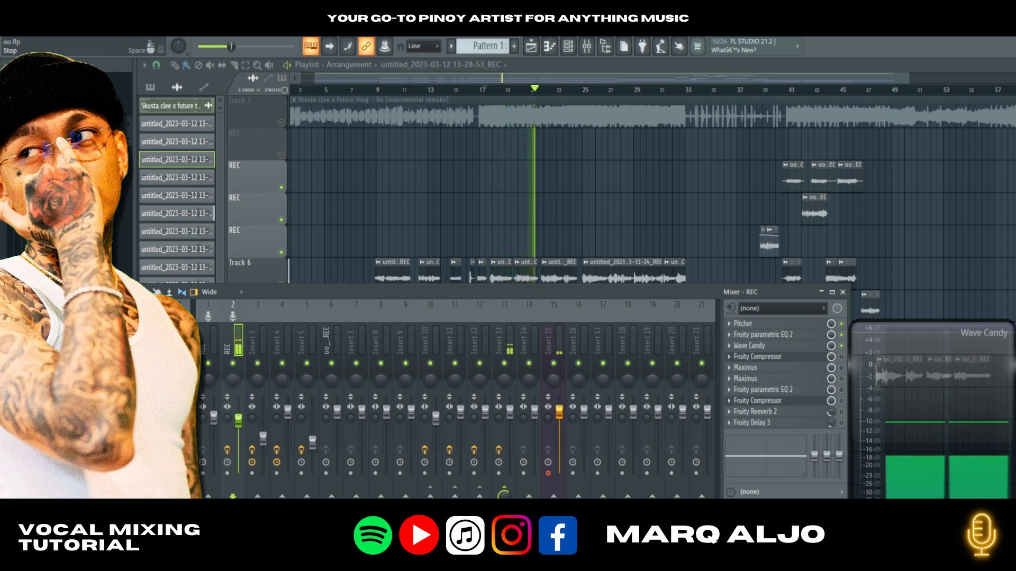
{"action": "left_click", "coordinate": [481, 91]}
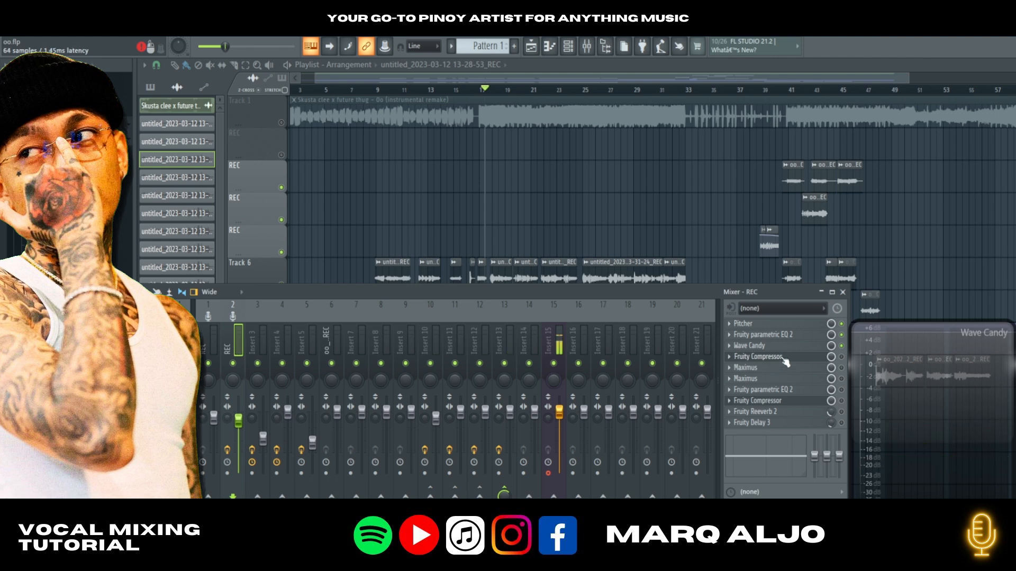
- Examine the vocal clip waveforms on Track 6 up close from about bar 17 onward
{"action": "key", "text": "F9"}
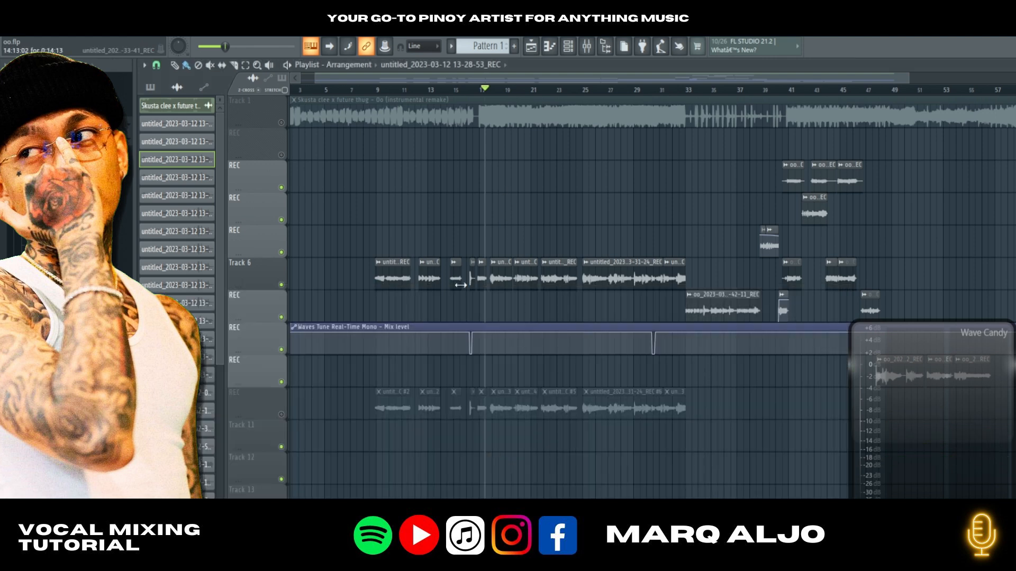
{"action": "scroll", "coordinate": [494, 283], "scroll_direction": "up", "scroll_amount": 8}
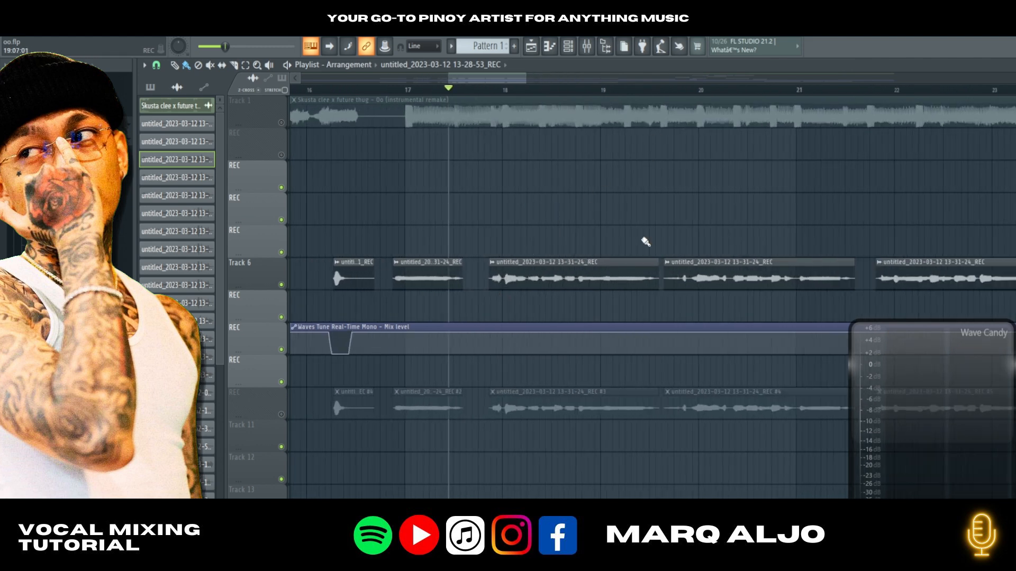
{"action": "left_click_drag", "start_coordinate": [525, 79], "coordinate": [567, 79]}
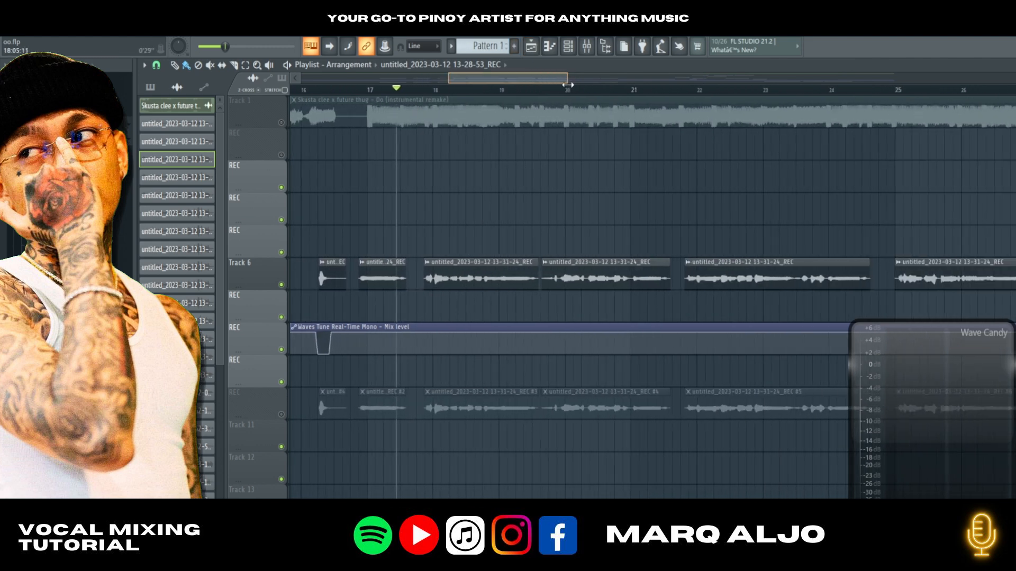
{"action": "scroll", "coordinate": [421, 279], "scroll_direction": "up", "scroll_amount": 5}
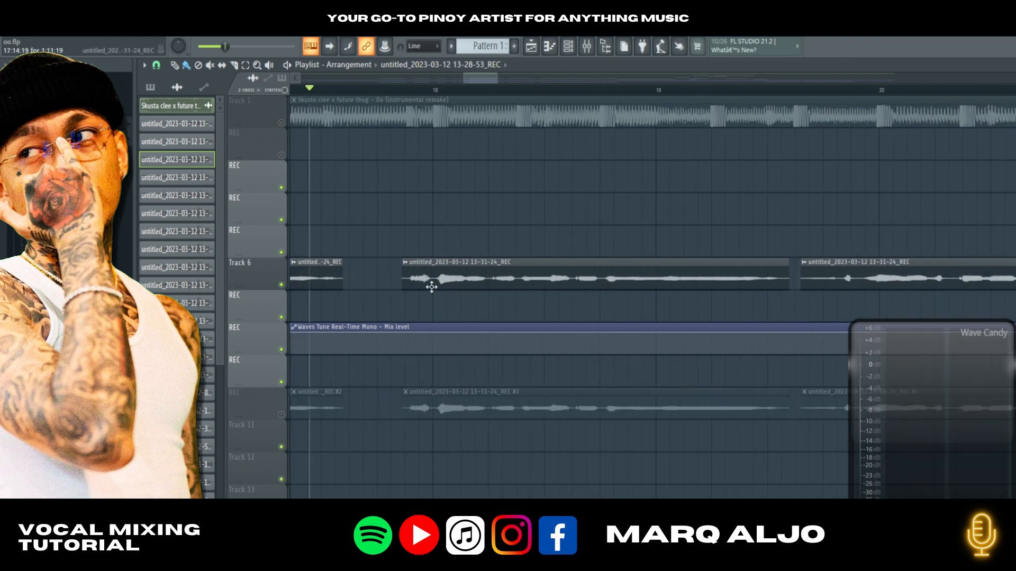
{"action": "scroll", "coordinate": [509, 90], "scroll_direction": "down", "scroll_amount": 3}
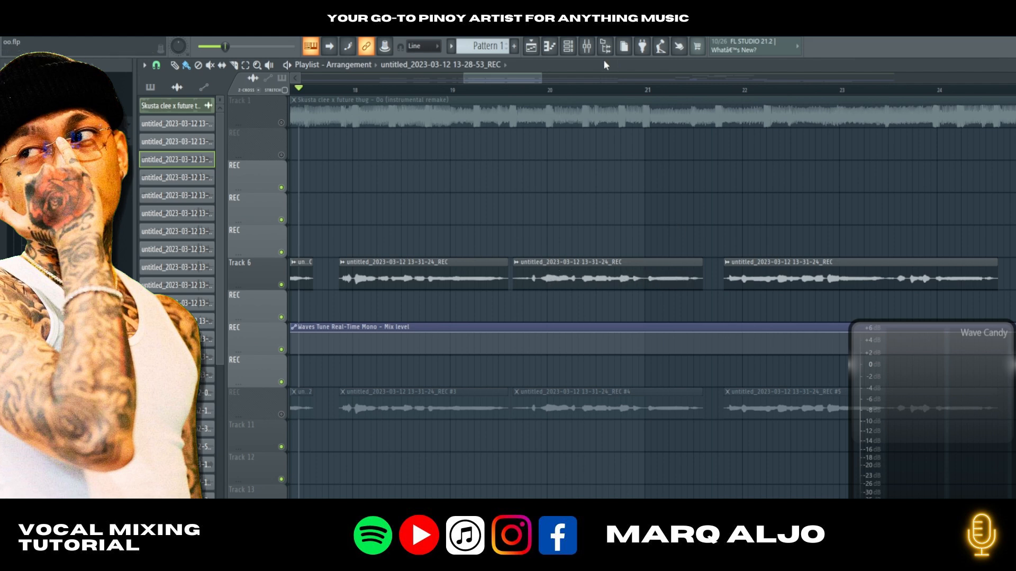
- Re-enable the REC track's first Fruity Compressor, check its settings and close its window
{"action": "left_click", "coordinate": [586, 46]}
{"action": "left_click", "coordinate": [756, 358]}
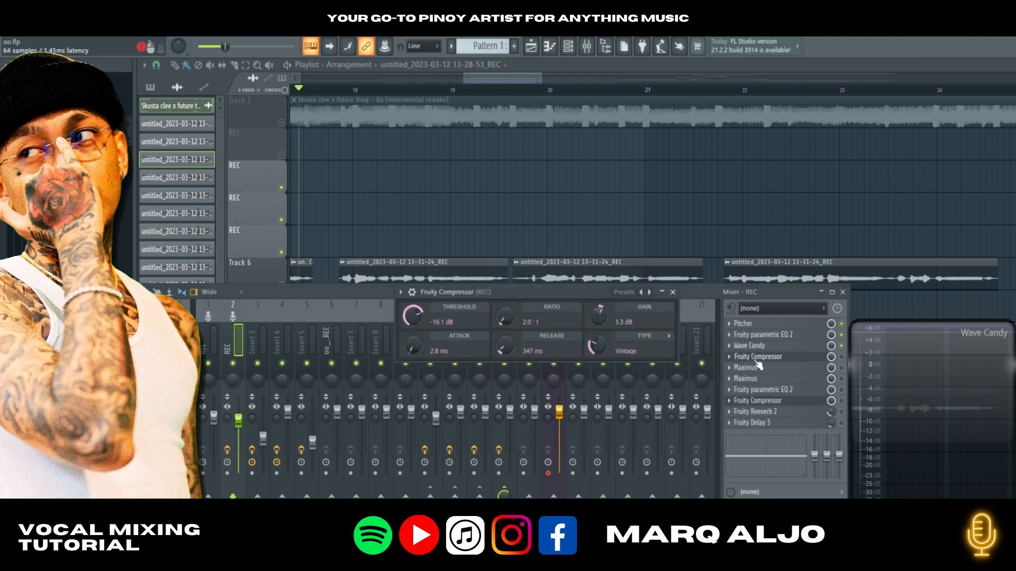
{"action": "right_click", "coordinate": [842, 357]}
{"action": "left_click", "coordinate": [841, 358]}
{"action": "left_click", "coordinate": [804, 362]}
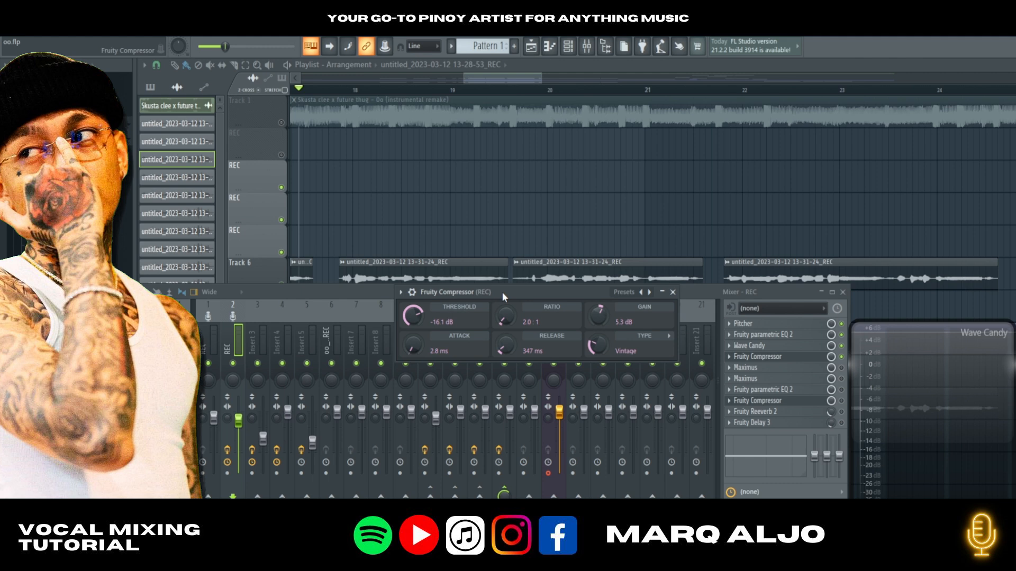
{"action": "left_click", "coordinate": [672, 293]}
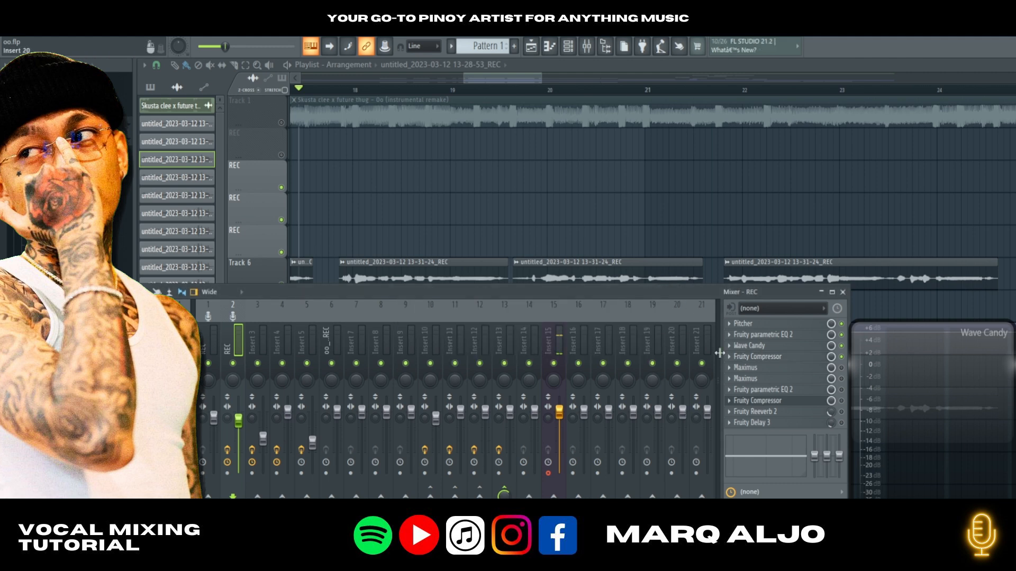
- Enable the REC track's first Maximus, load the De-esser split-band preset and check the preset list again
{"action": "left_click", "coordinate": [773, 371]}
{"action": "left_click", "coordinate": [773, 371]}
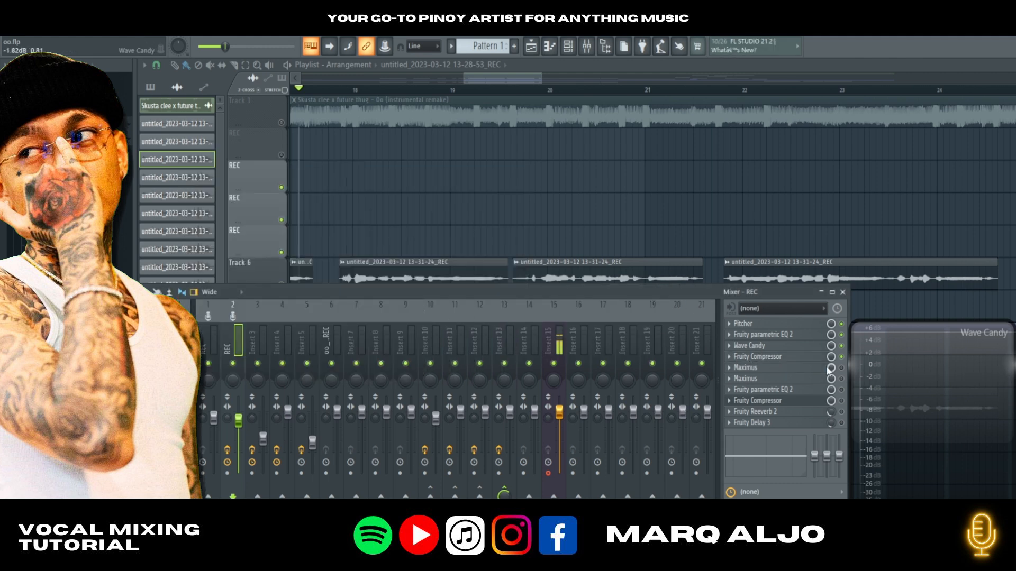
{"action": "left_click", "coordinate": [757, 367]}
{"action": "left_click_drag", "start_coordinate": [413, 140], "coordinate": [528, 159]}
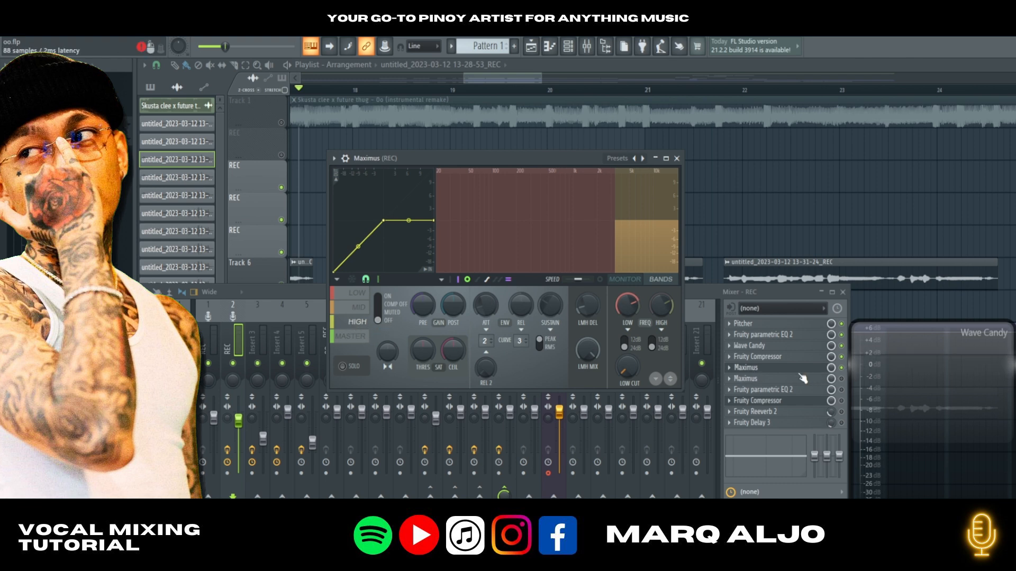
{"action": "left_click", "coordinate": [615, 162]}
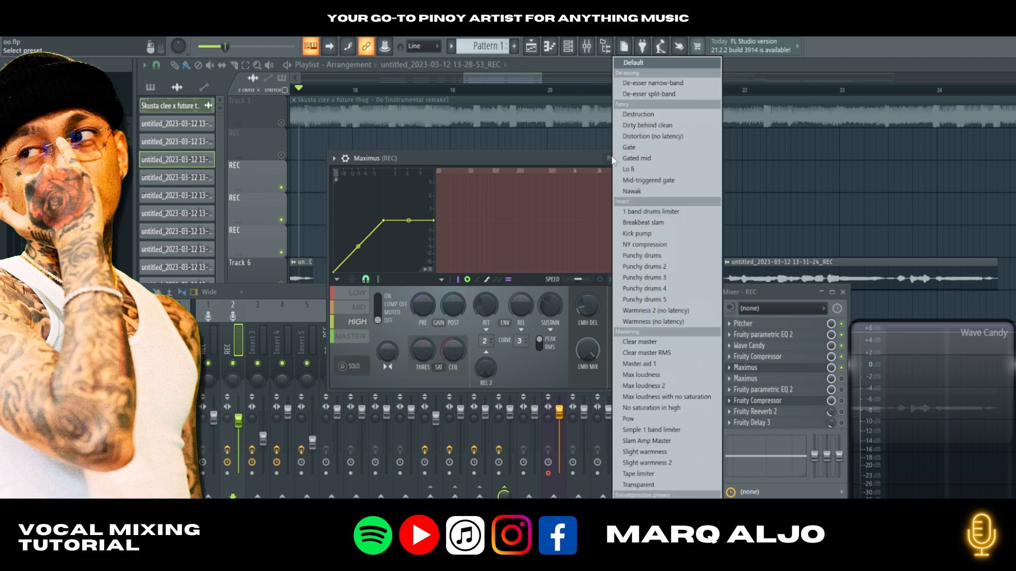
{"action": "left_click", "coordinate": [652, 95]}
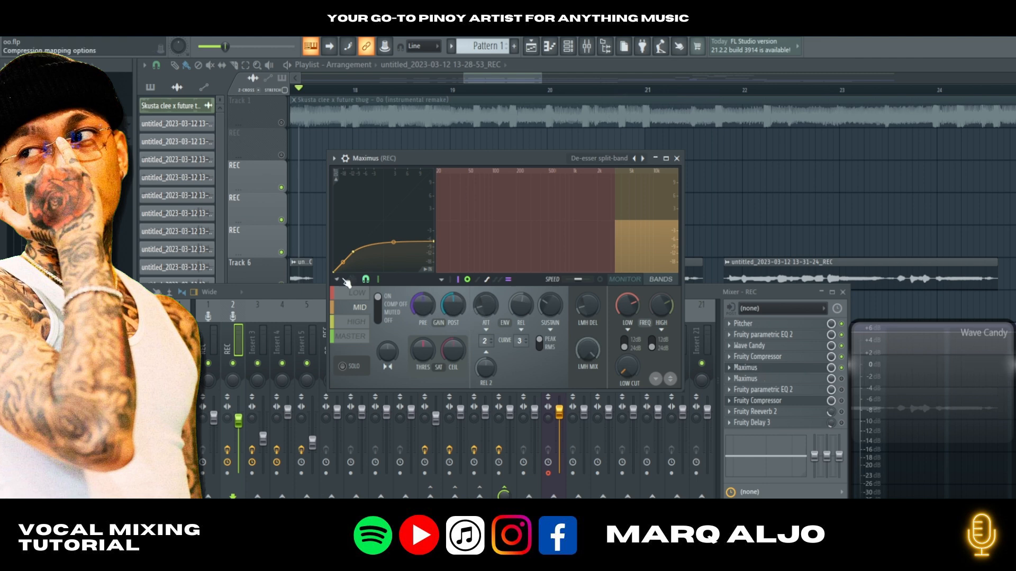
{"action": "left_click", "coordinate": [600, 158]}
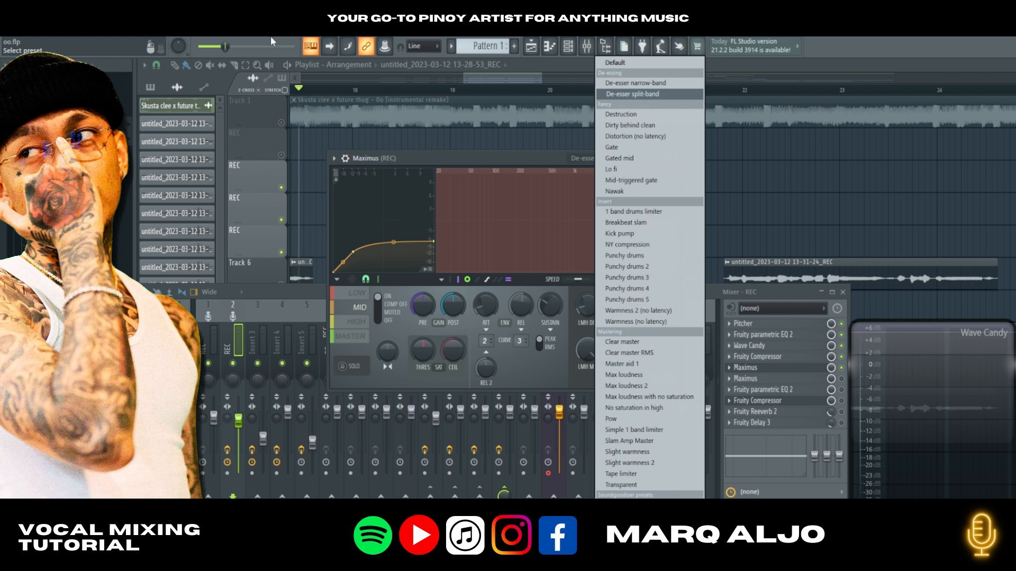
{"action": "left_click", "coordinate": [504, 74]}
- Loop a short vocal section around bar 18, audition it with the mixer in view, and stop playback
{"action": "key", "text": "space"}
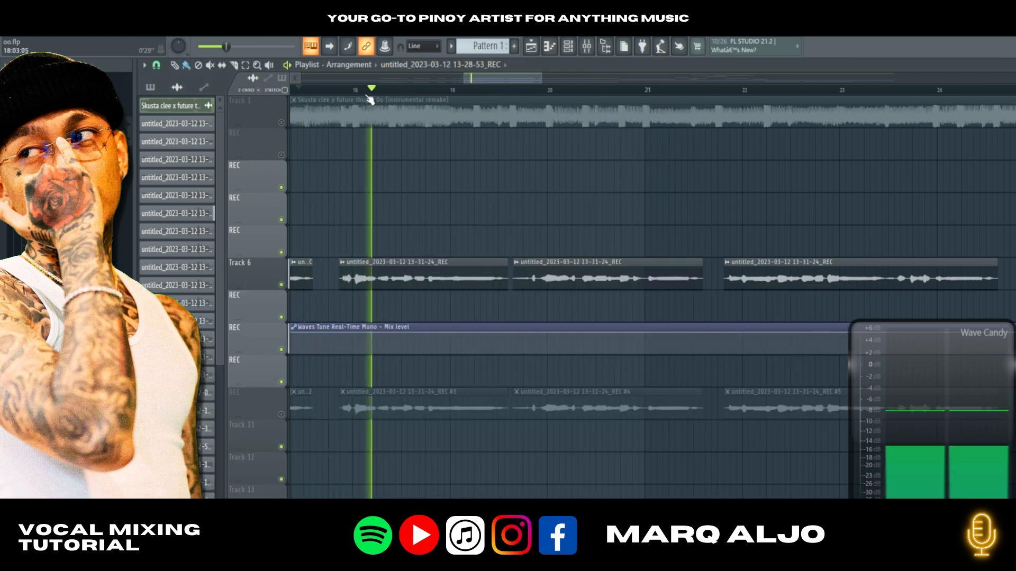
{"action": "left_click_drag", "start_coordinate": [343, 95], "coordinate": [413, 93]}
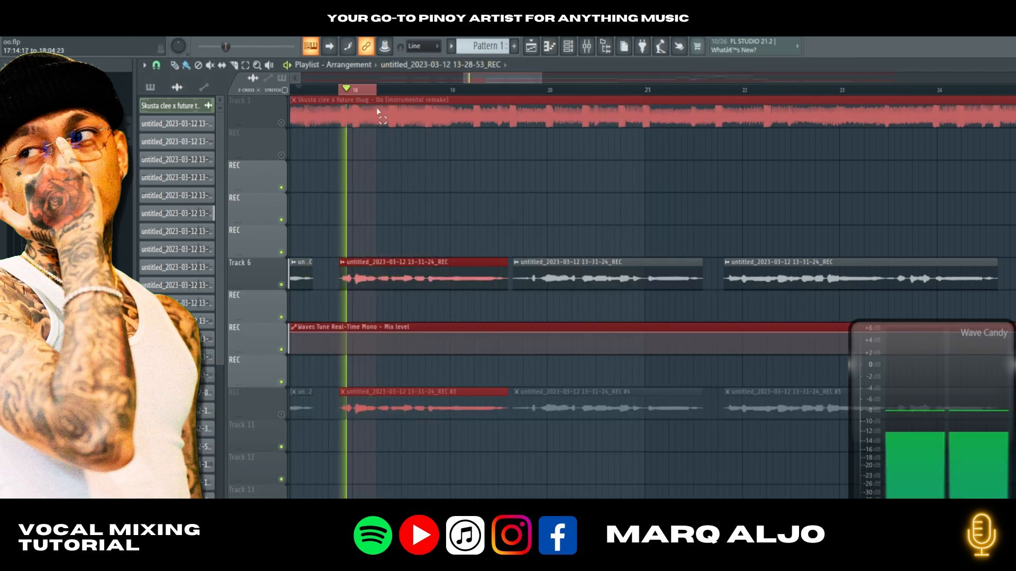
{"action": "key", "text": "F9"}
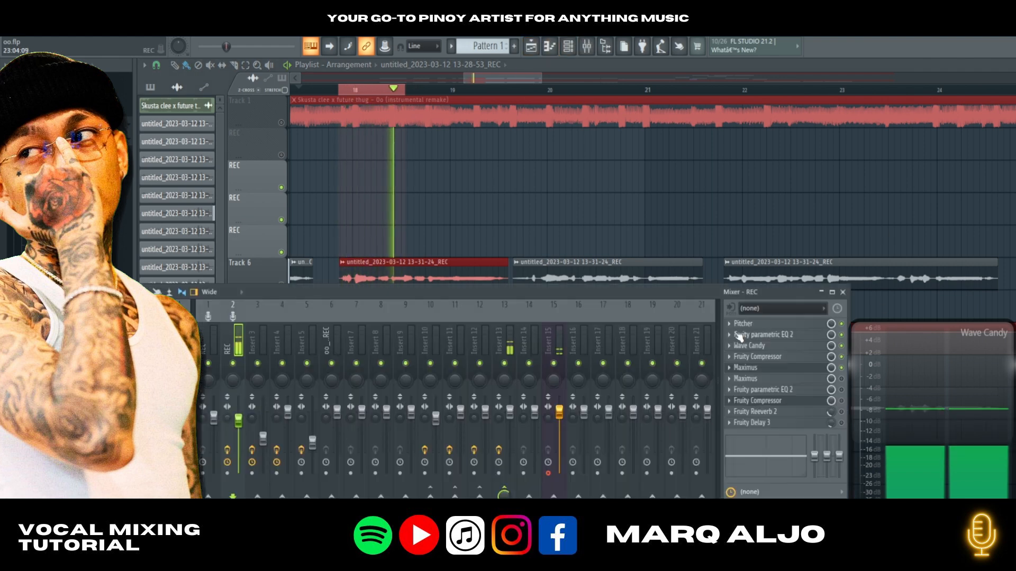
{"action": "key", "text": "space"}
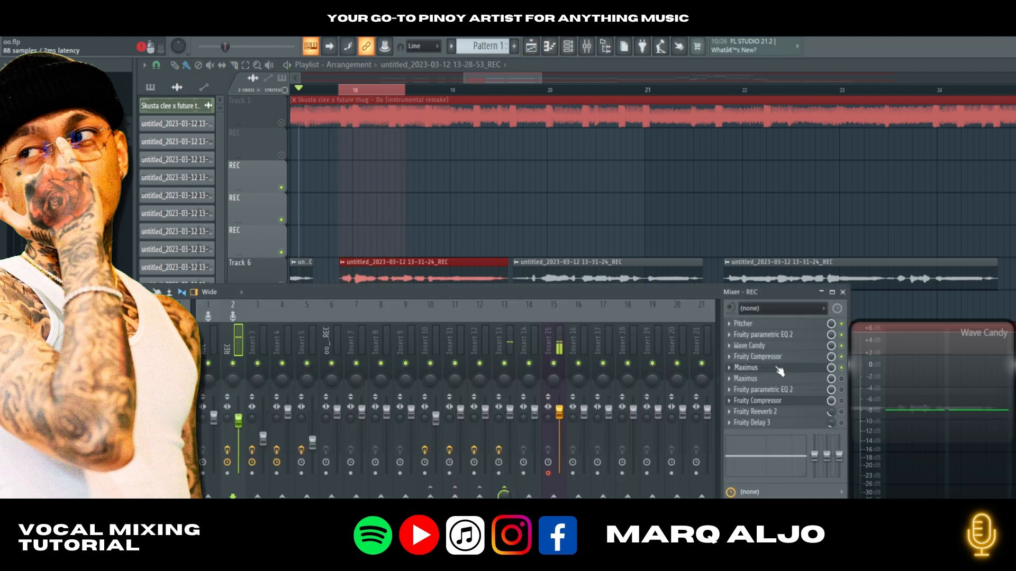
- Reshape the knee of the first Maximus's MID band curve while auditioning the looped vocal, and close the effect window
{"action": "left_click", "coordinate": [778, 368]}
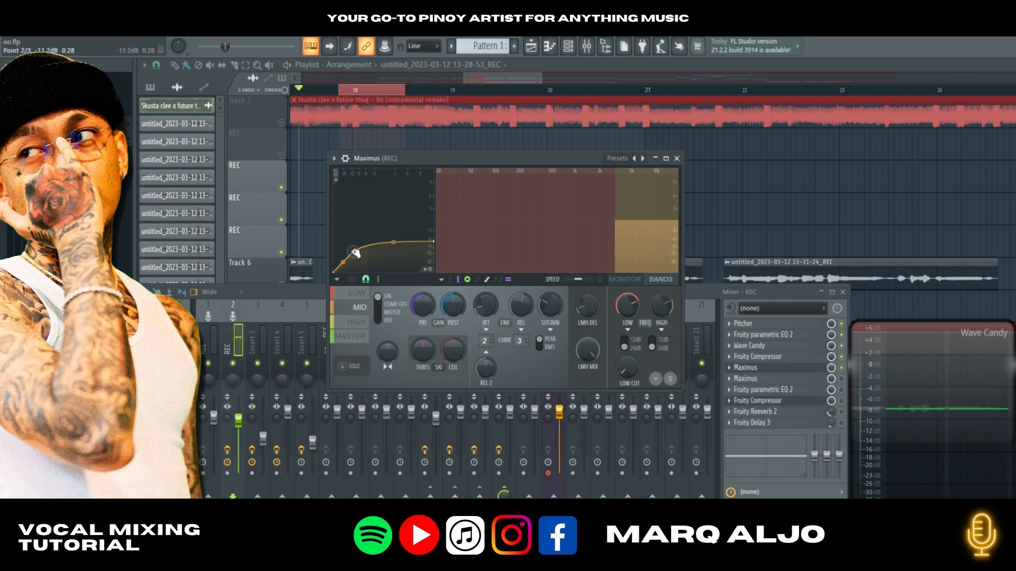
{"action": "key", "text": "space"}
{"action": "left_click_drag", "start_coordinate": [355, 254], "coordinate": [353, 262]}
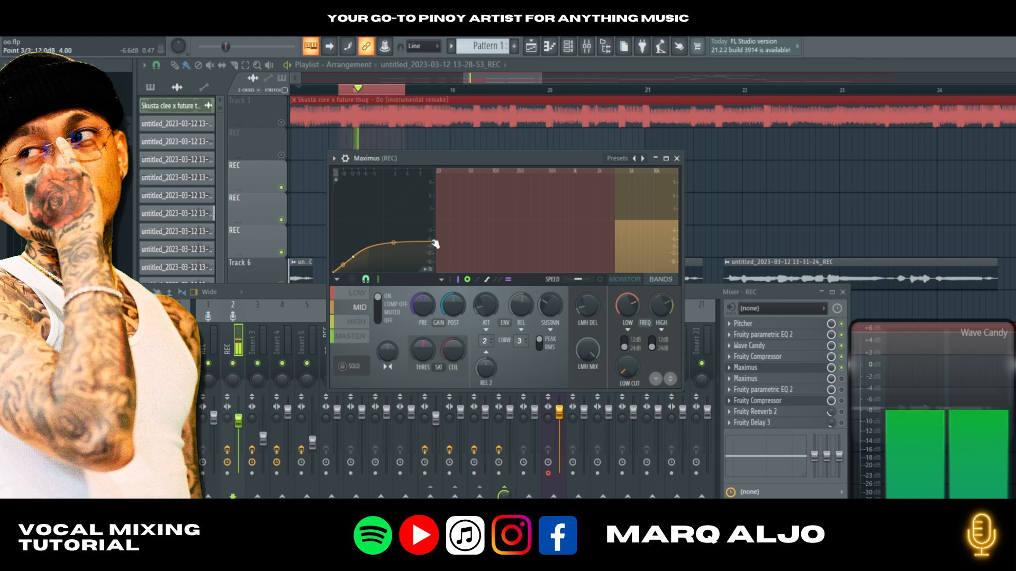
{"action": "mouse_move", "coordinate": [434, 242]}
{"action": "left_mouse_down"}
{"action": "mouse_move", "coordinate": [435, 257]}
{"action": "mouse_move", "coordinate": [435, 242]}
{"action": "left_mouse_up"}
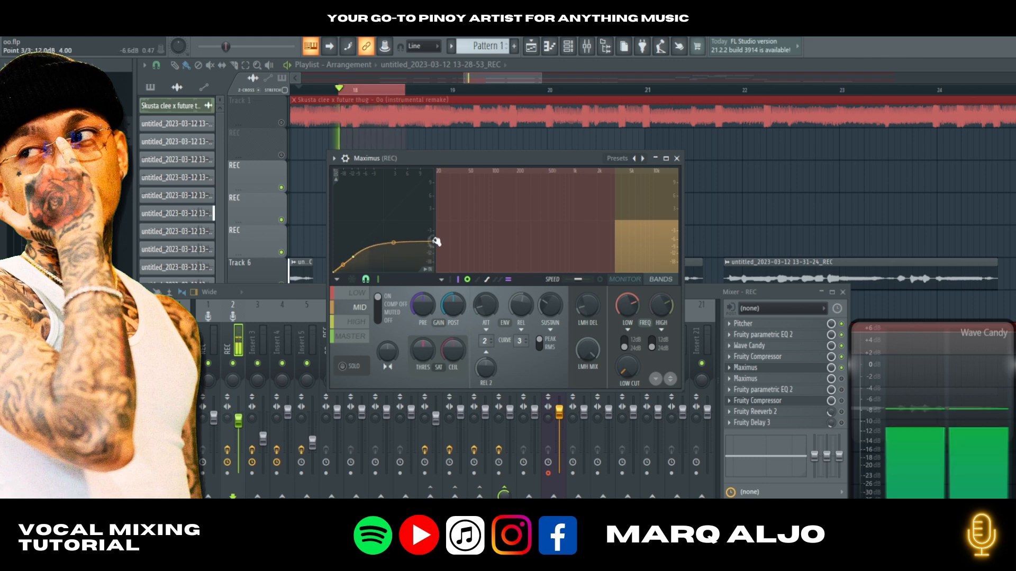
{"action": "left_click_drag", "start_coordinate": [353, 256], "coordinate": [361, 257]}
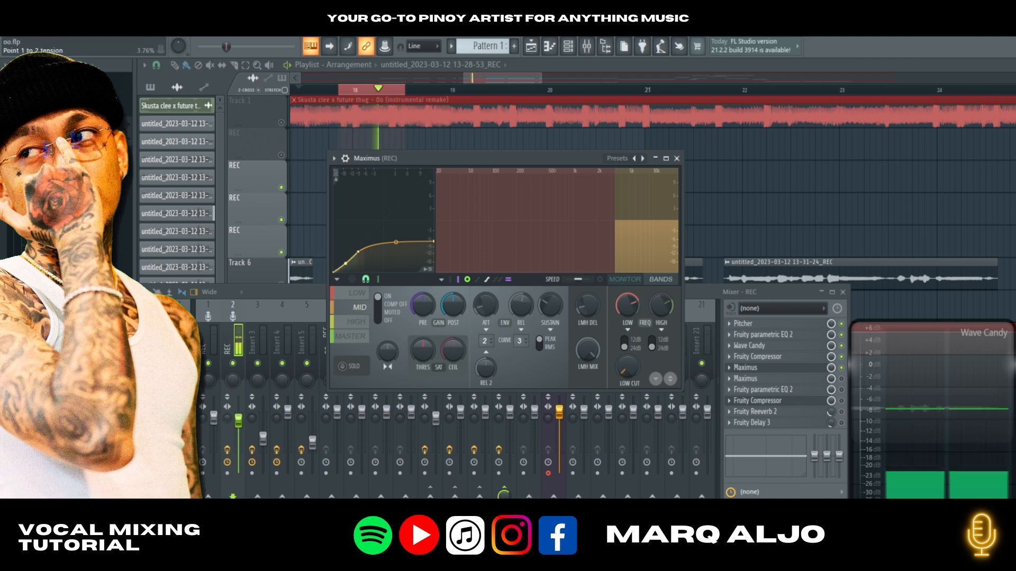
{"action": "left_click_drag", "start_coordinate": [360, 254], "coordinate": [365, 251]}
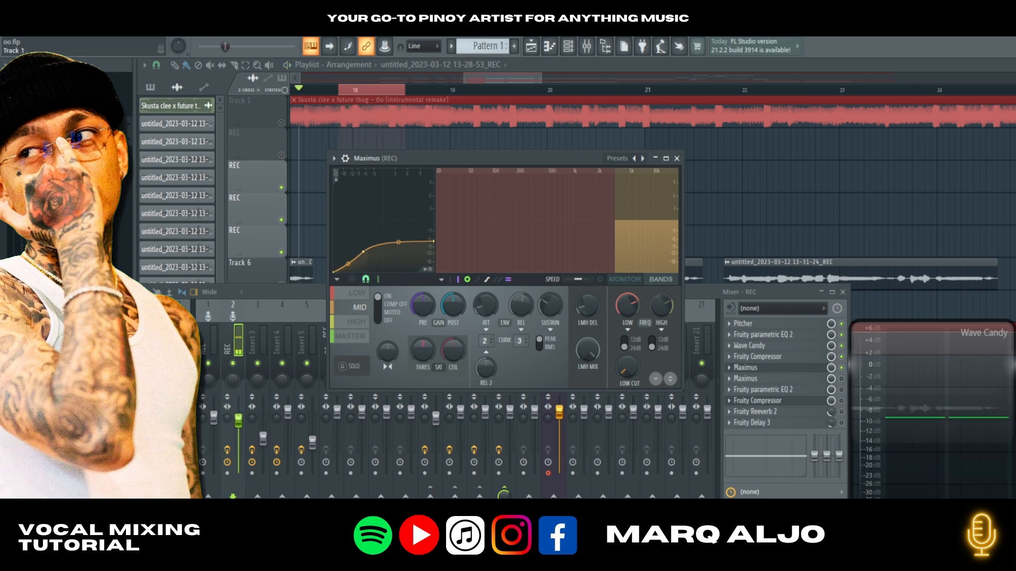
{"action": "left_click", "coordinate": [677, 158]}
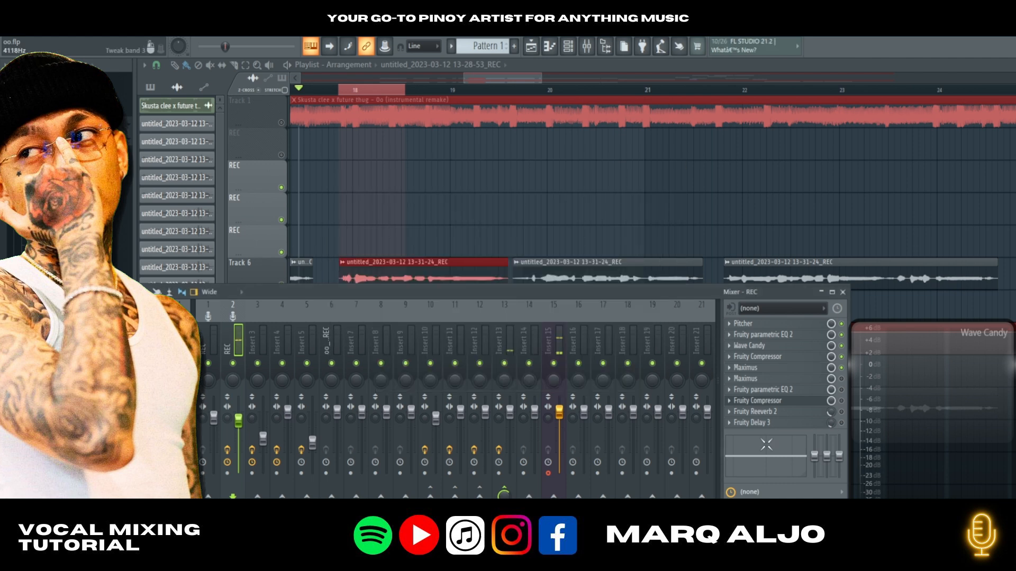
- Enable the second Maximus, audition the looped vocal with its HIGH band selected, and try the high crossover frequency
{"action": "left_click", "coordinate": [770, 379]}
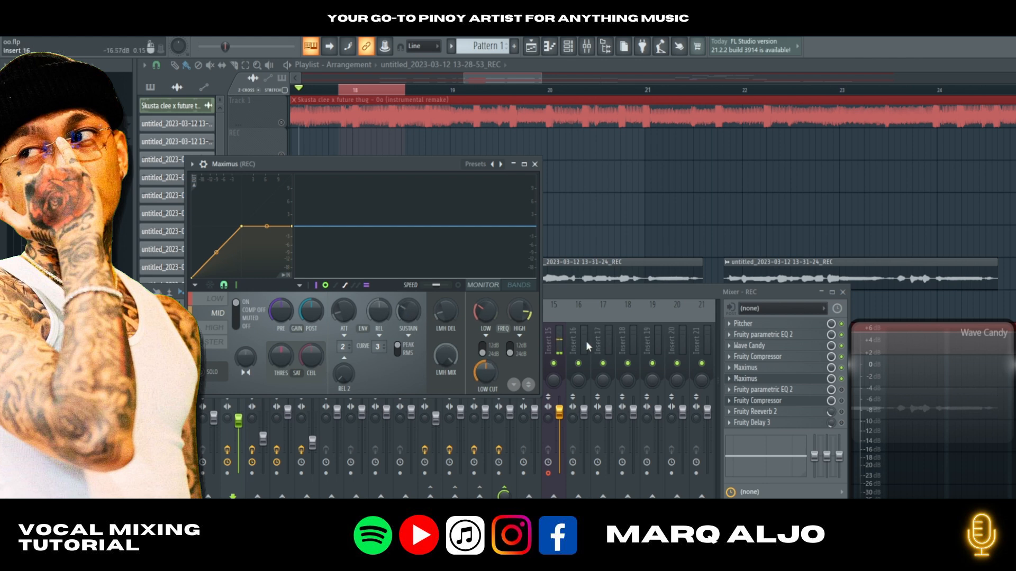
{"action": "left_click", "coordinate": [215, 330]}
{"action": "key", "text": "space"}
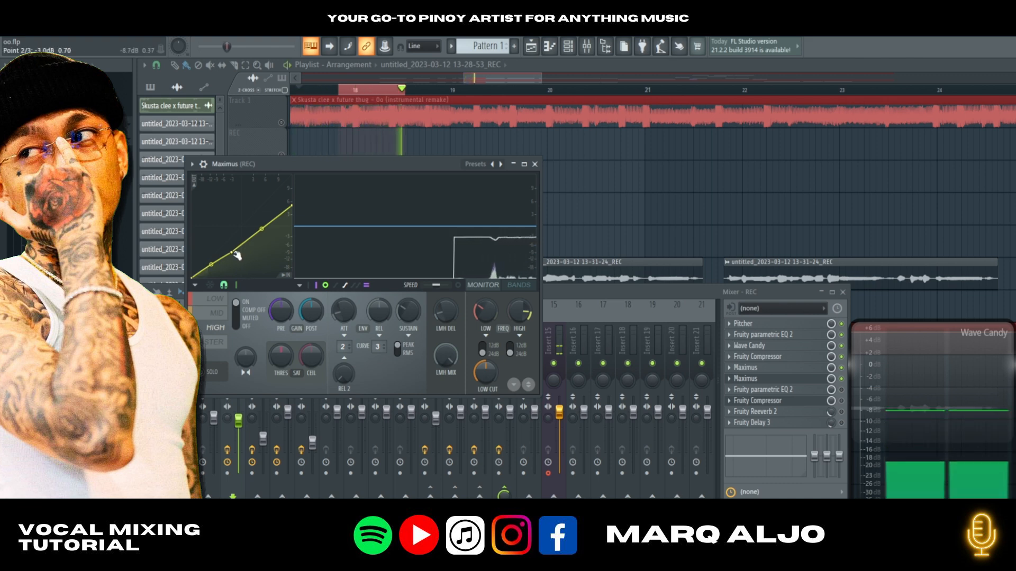
{"action": "key", "text": "space"}
{"action": "left_click_drag", "start_coordinate": [519, 312], "coordinate": [526, 317]}
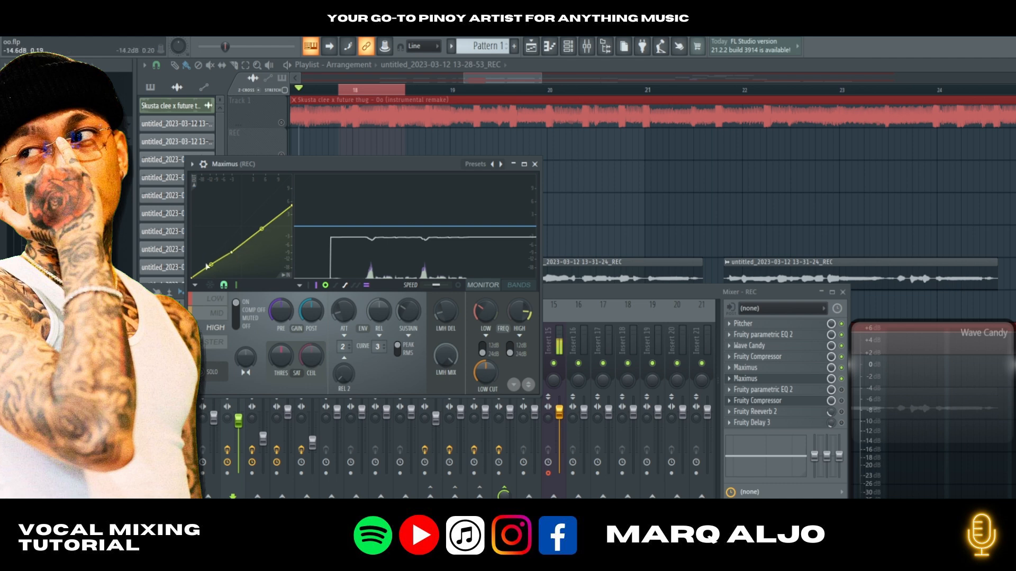
- Replay the loop while trying the lower segment tension of the second Maximus's HIGH band curve, and close its window
{"action": "key", "text": "space"}
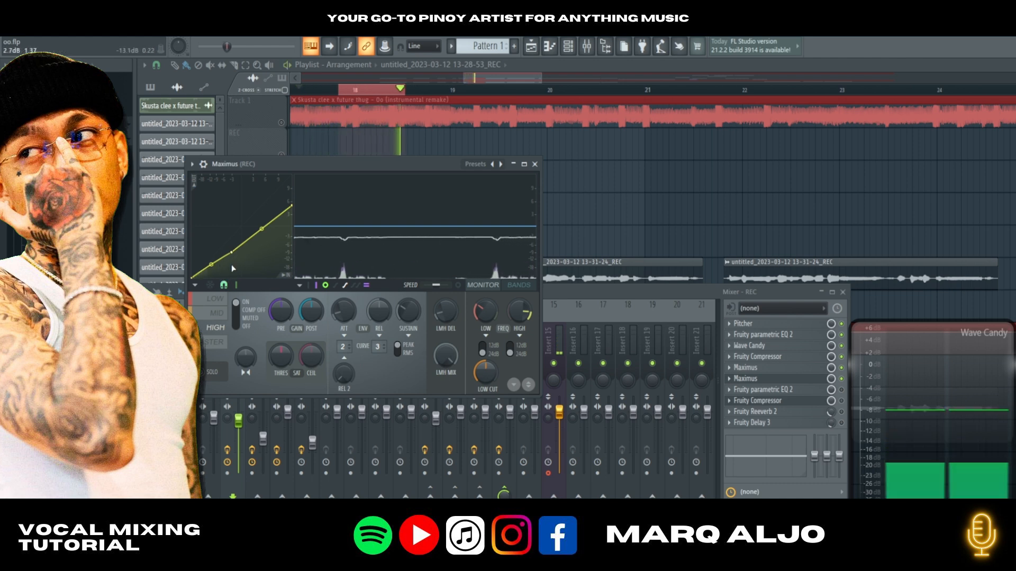
{"action": "left_click_drag", "start_coordinate": [211, 264], "coordinate": [211, 264]}
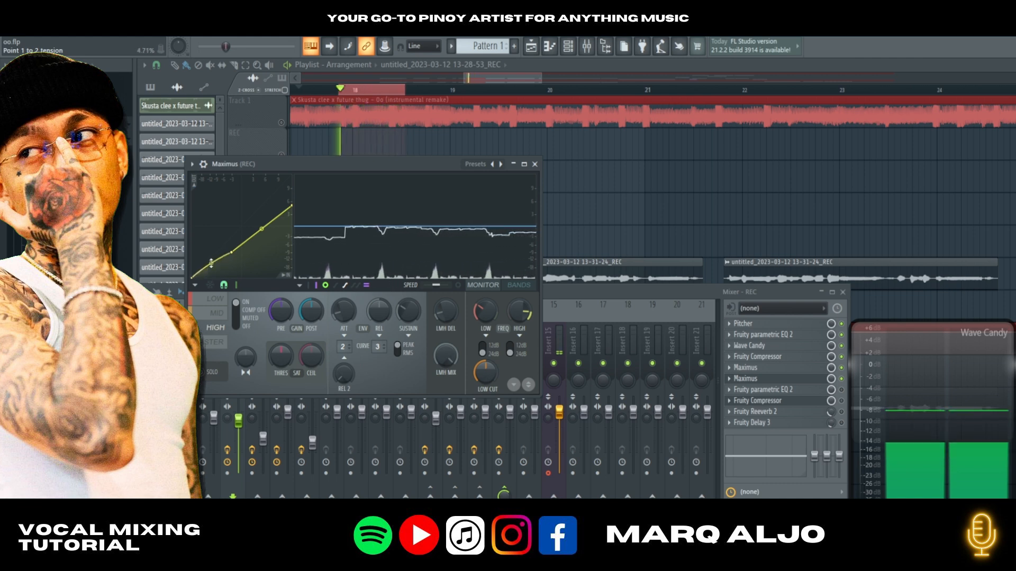
{"action": "key", "text": "space"}
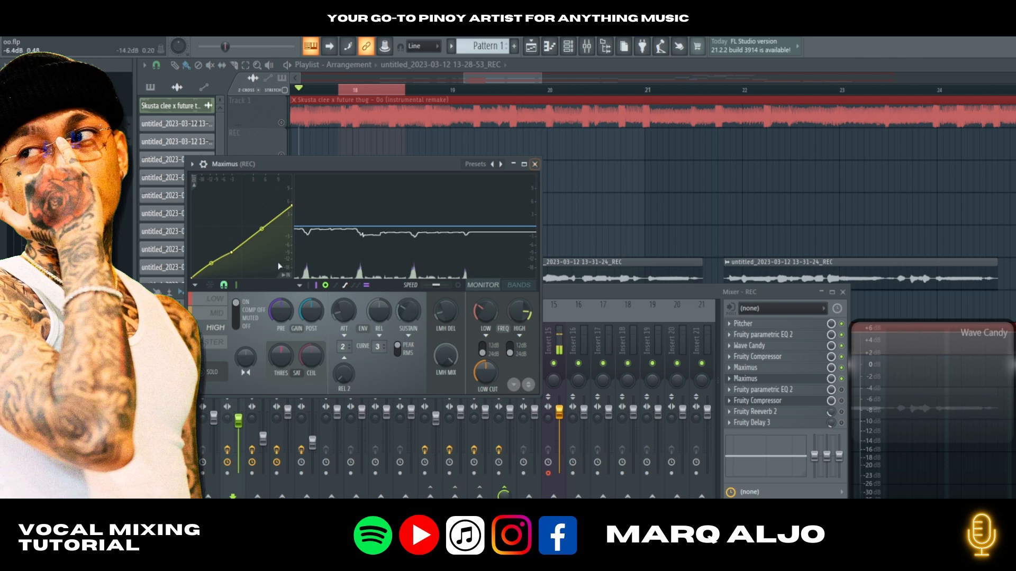
{"action": "left_click", "coordinate": [535, 164]}
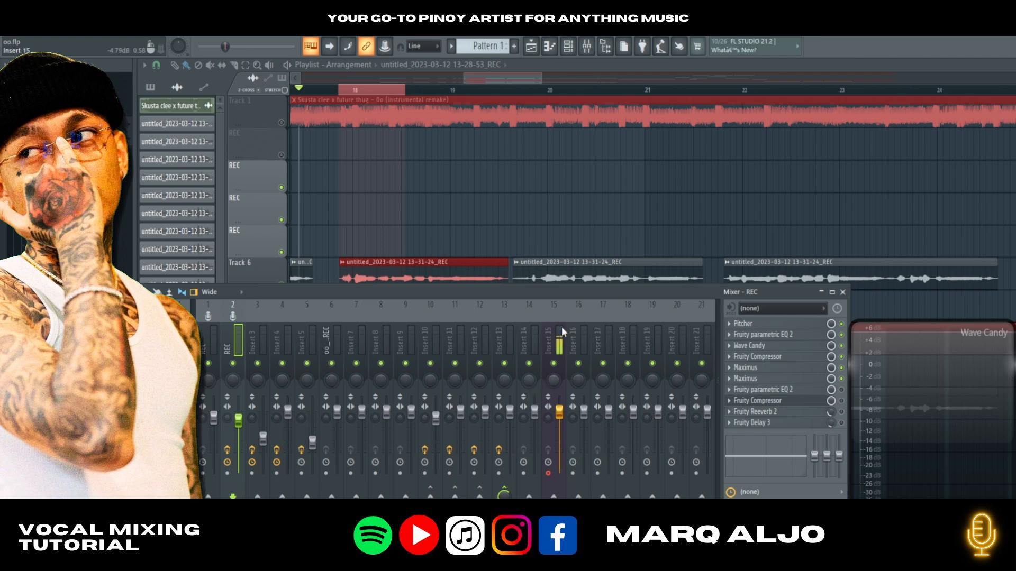
- Enable the REC track's second Fruity parametric EQ 2 and inspect the filter order options of Band 1
{"action": "left_click", "coordinate": [772, 390]}
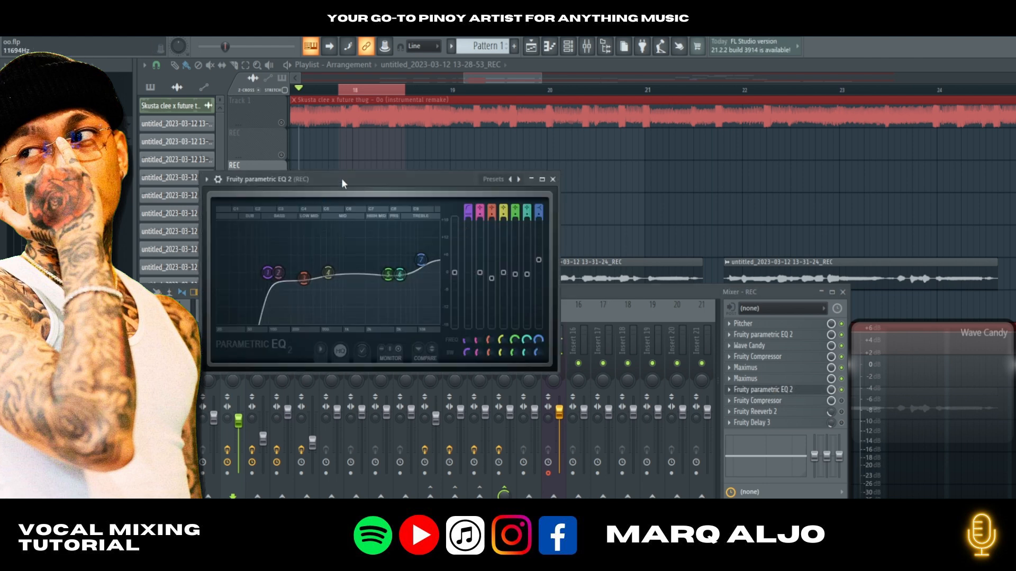
{"action": "mouse_move", "coordinate": [286, 307]}
{"action": "left_click", "coordinate": [327, 301]}
{"action": "right_click", "coordinate": [269, 275]}
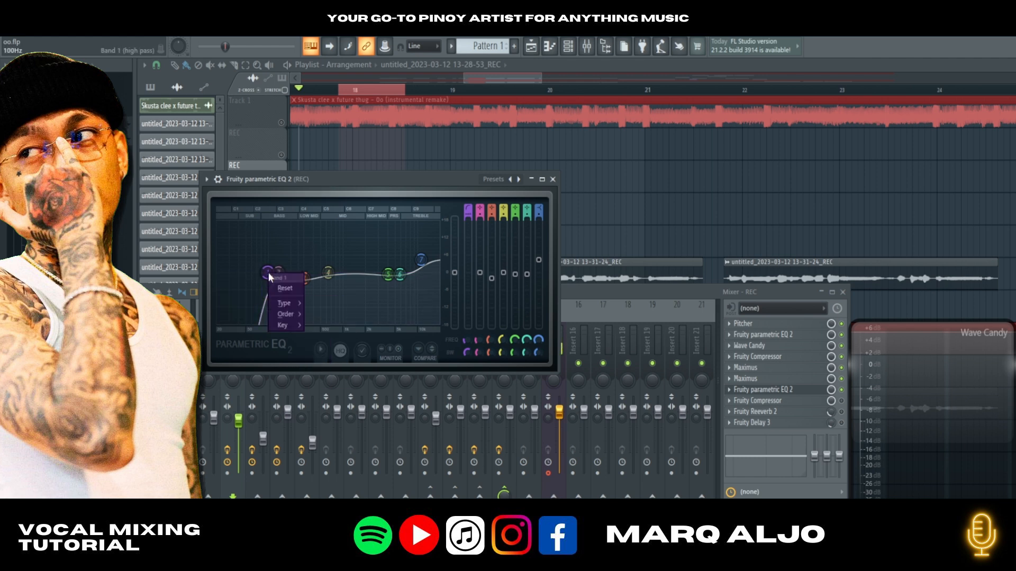
{"action": "mouse_move", "coordinate": [287, 317]}
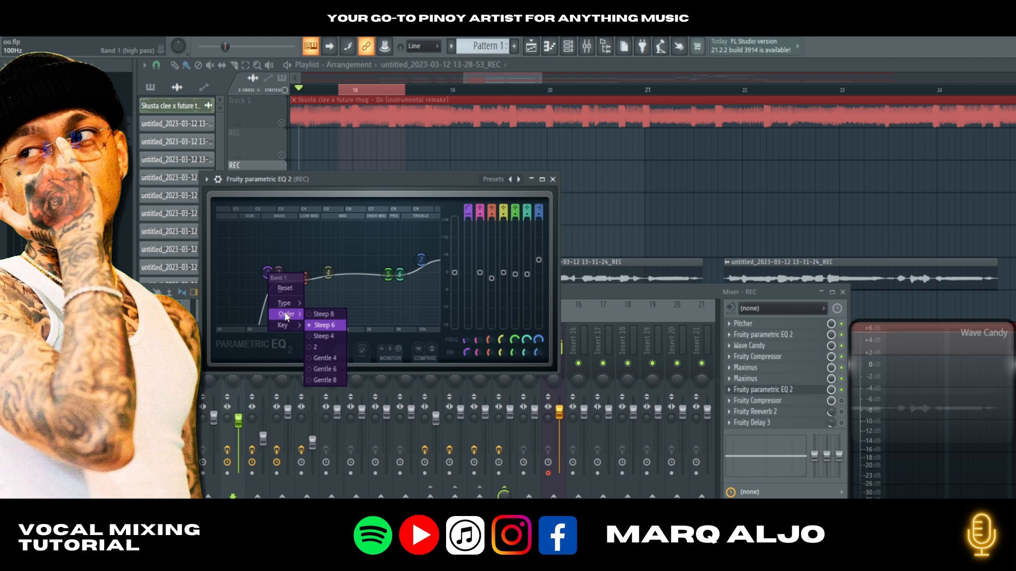
{"action": "left_click", "coordinate": [335, 213]}
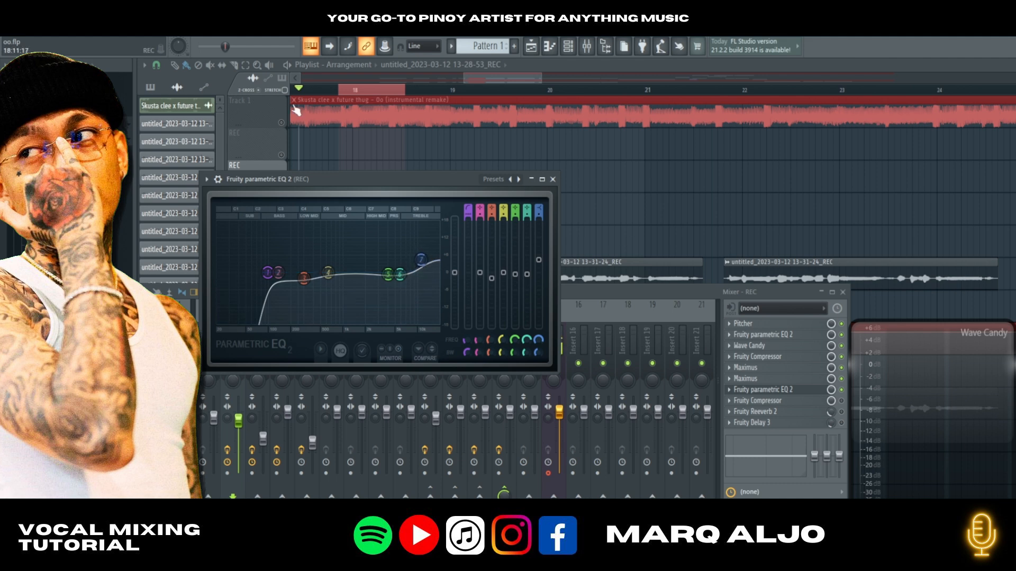
- Audition the vocal through the second EQ, unmute the Track 1 instrumental and listen to both together from about bar 33
{"action": "key", "text": "space"}
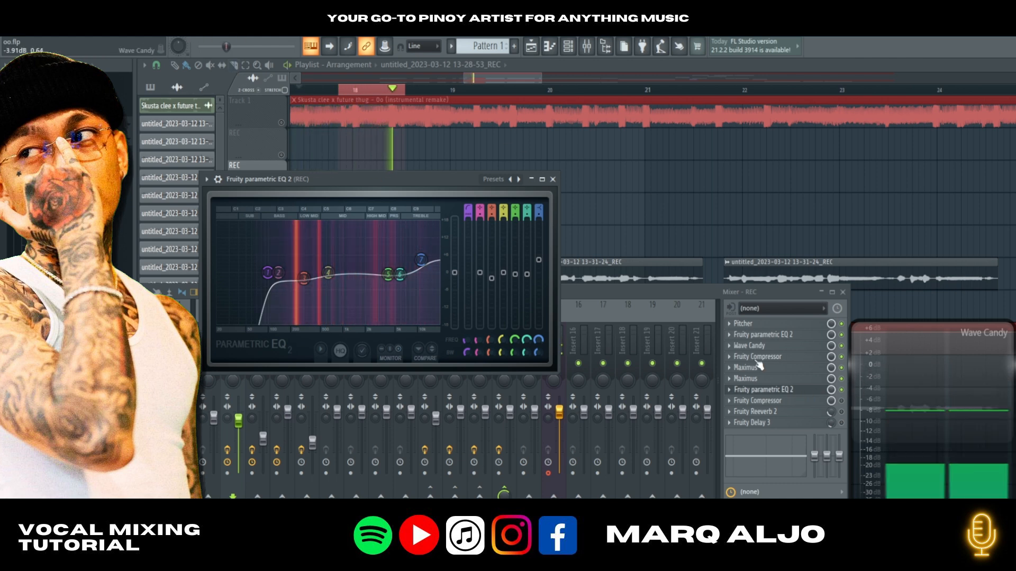
{"action": "left_click", "coordinate": [608, 290]}
{"action": "left_click", "coordinate": [281, 123]}
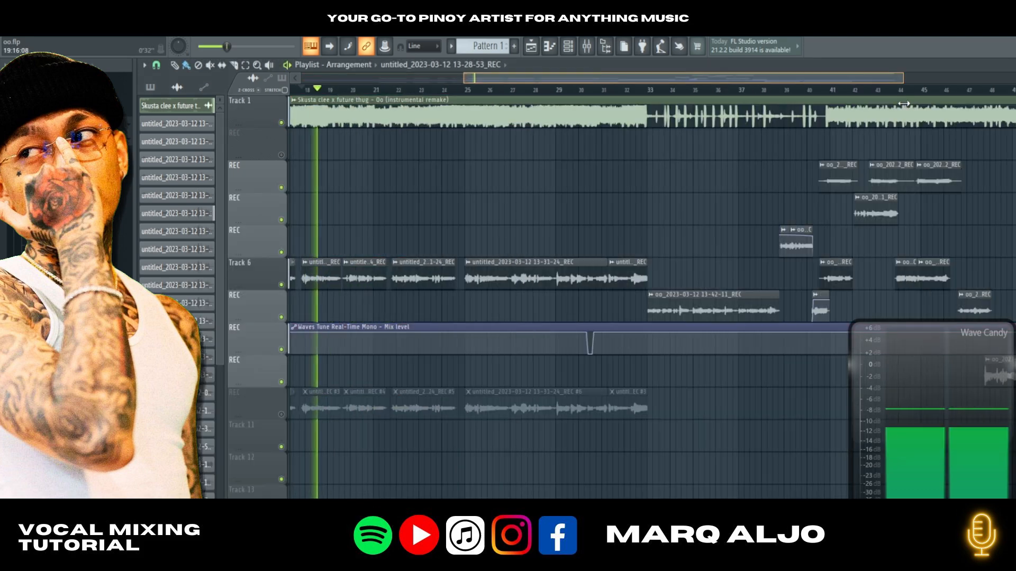
{"action": "scroll", "coordinate": [903, 104], "scroll_direction": "down", "scroll_amount": 3}
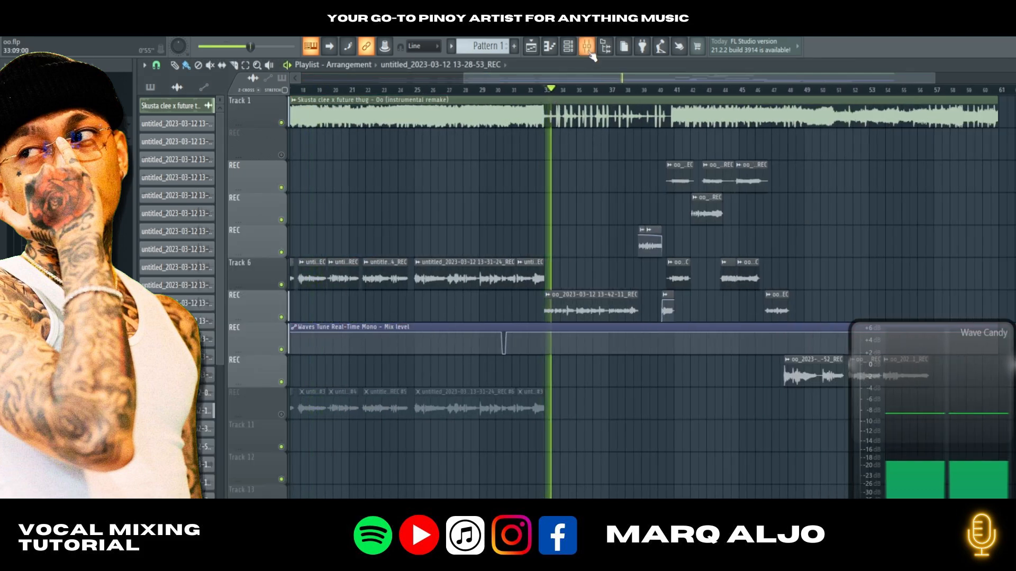
{"action": "left_click", "coordinate": [587, 47]}
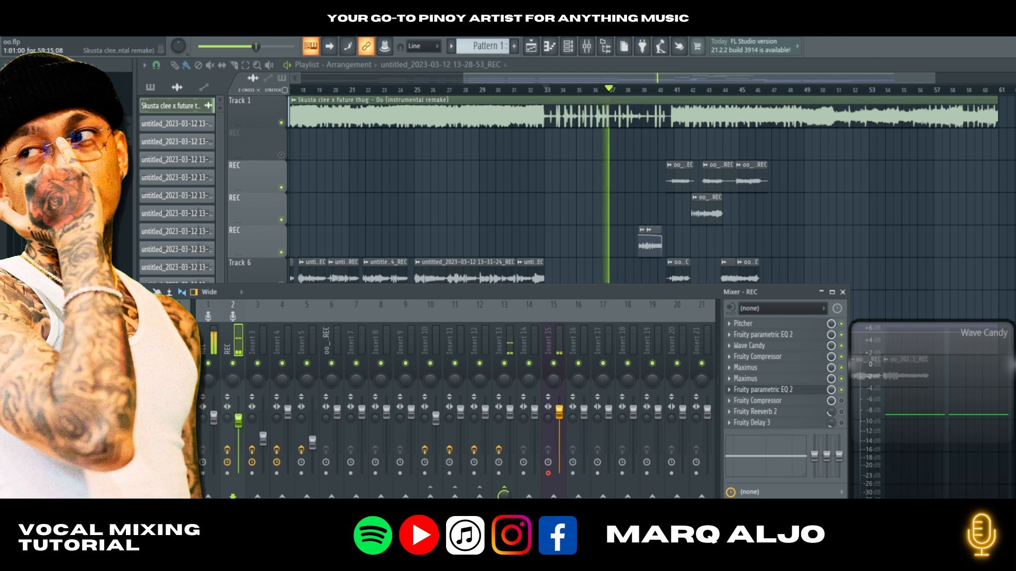
{"action": "key", "text": "space"}
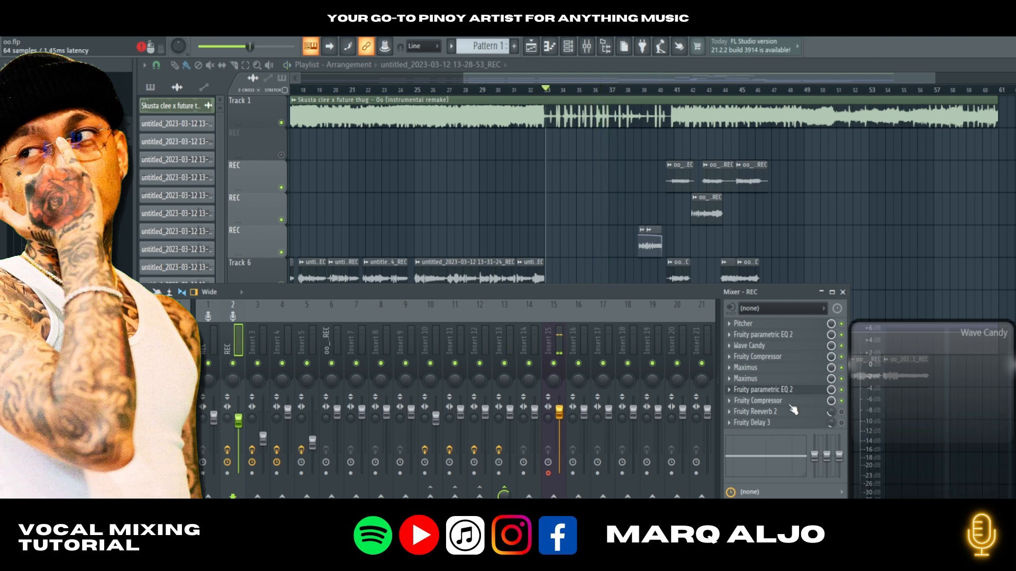
- Enable the REC track's second Fruity Compressor, check its settings, audition it with the instrumental and close its window
{"action": "left_click", "coordinate": [770, 401]}
{"action": "left_click_drag", "start_coordinate": [364, 191], "coordinate": [476, 290]}
{"action": "key", "text": "space"}
{"action": "key", "text": "space"}
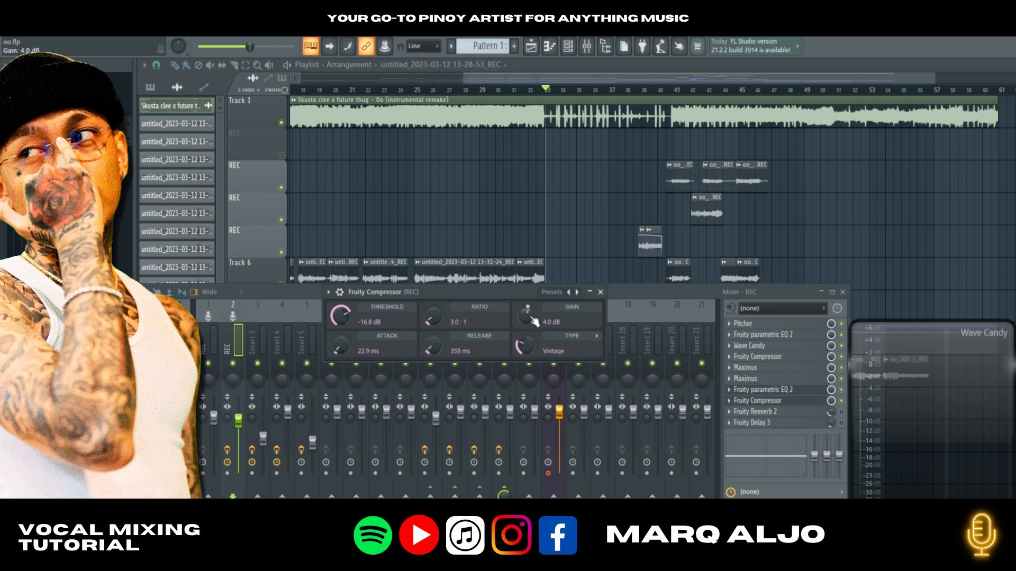
{"action": "key", "text": "space"}
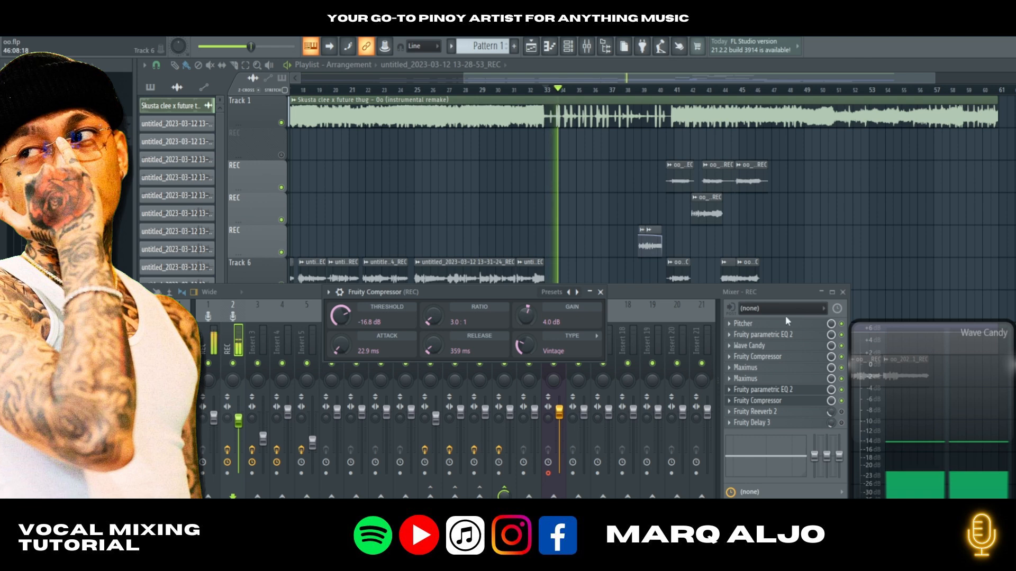
{"action": "key", "text": "space"}
{"action": "left_click", "coordinate": [804, 400]}
- Open the first Maximus on the REC track, compare its HIGH and MID band curves, and shift the MID curve's knee point slightly during playback
{"action": "left_click", "coordinate": [788, 368]}
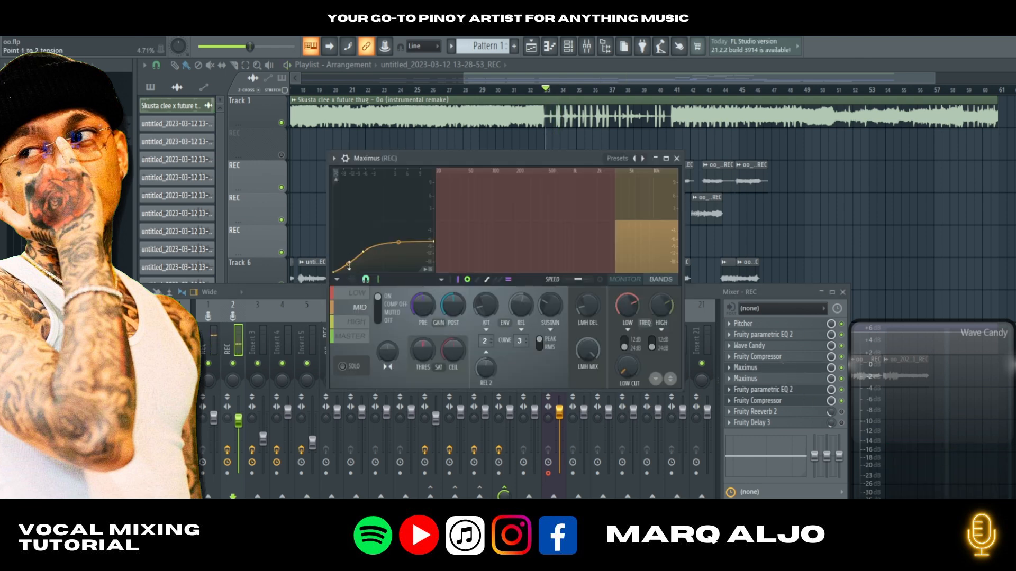
{"action": "left_click", "coordinate": [362, 321]}
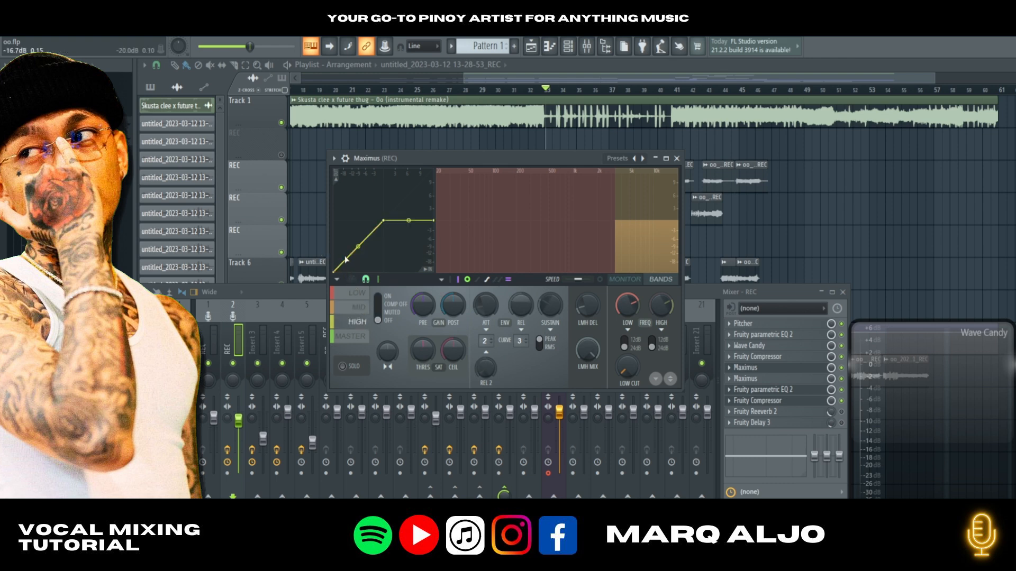
{"action": "left_click", "coordinate": [359, 309]}
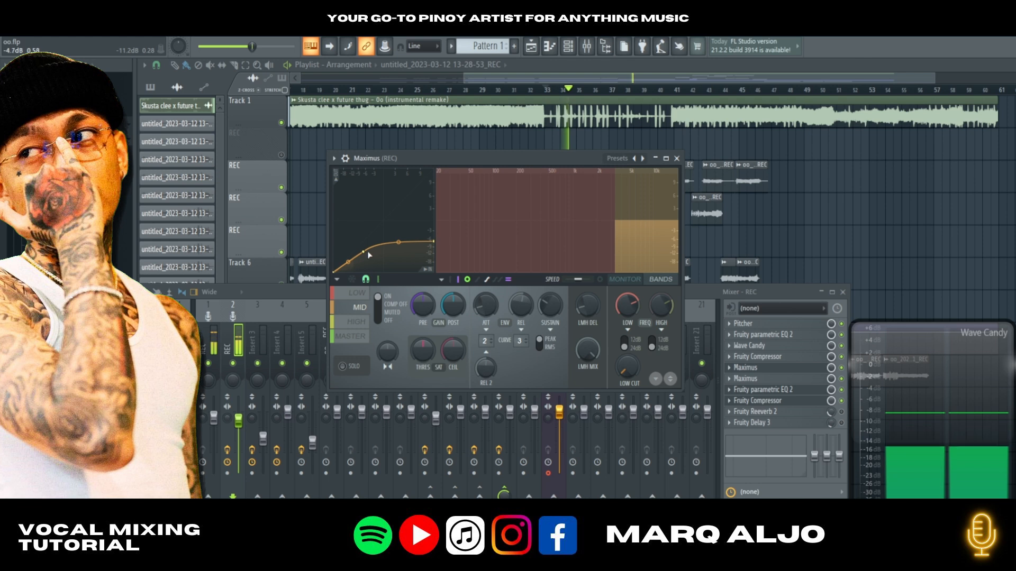
{"action": "left_click_drag", "start_coordinate": [363, 251], "coordinate": [359, 246]}
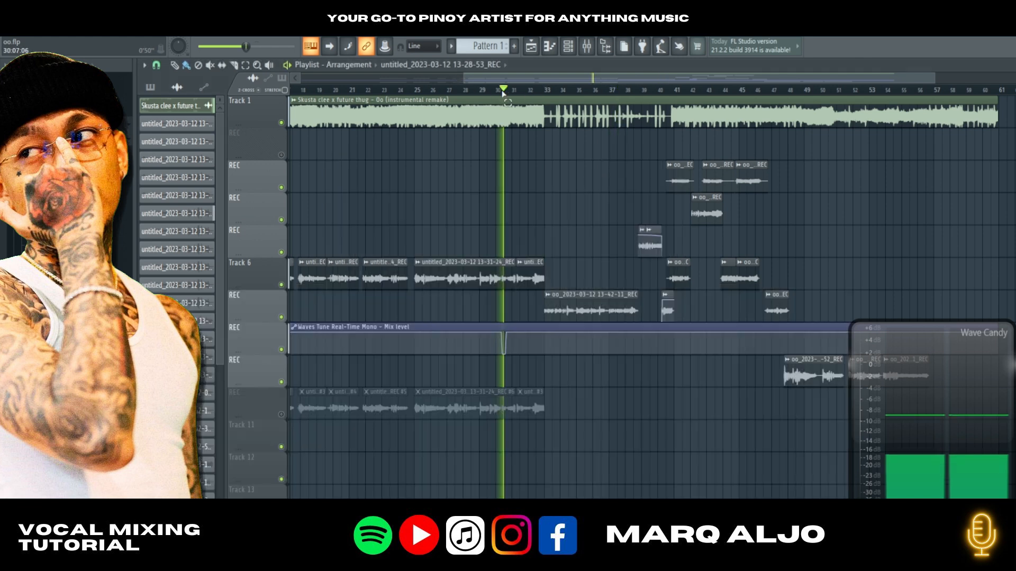
- Bring back the mixer, recheck the MID band curve in the REC track's Maximus during playback, stop the song and close the plugin window
{"action": "left_click", "coordinate": [587, 47]}
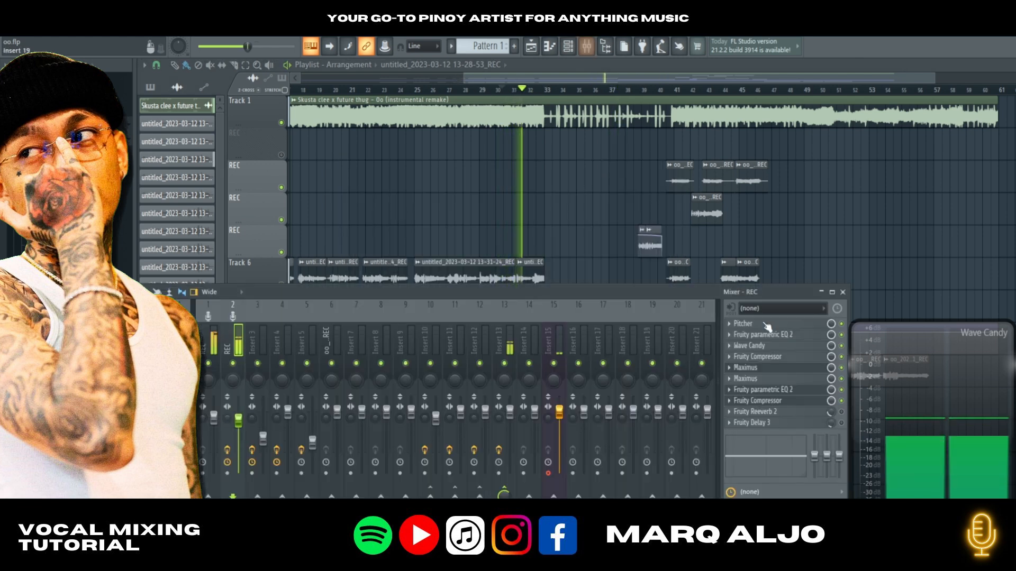
{"action": "left_click", "coordinate": [770, 368]}
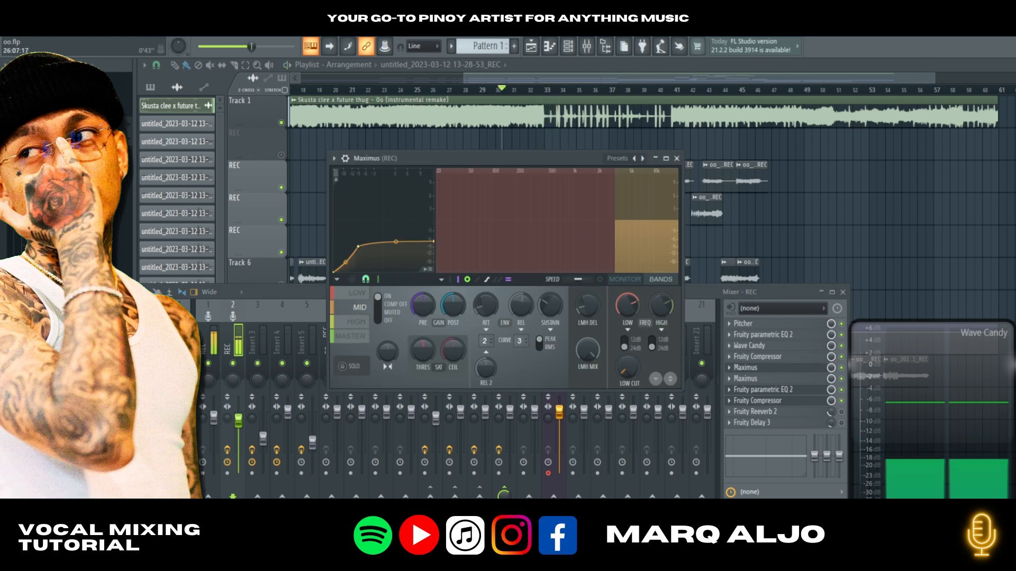
{"action": "key", "text": "space"}
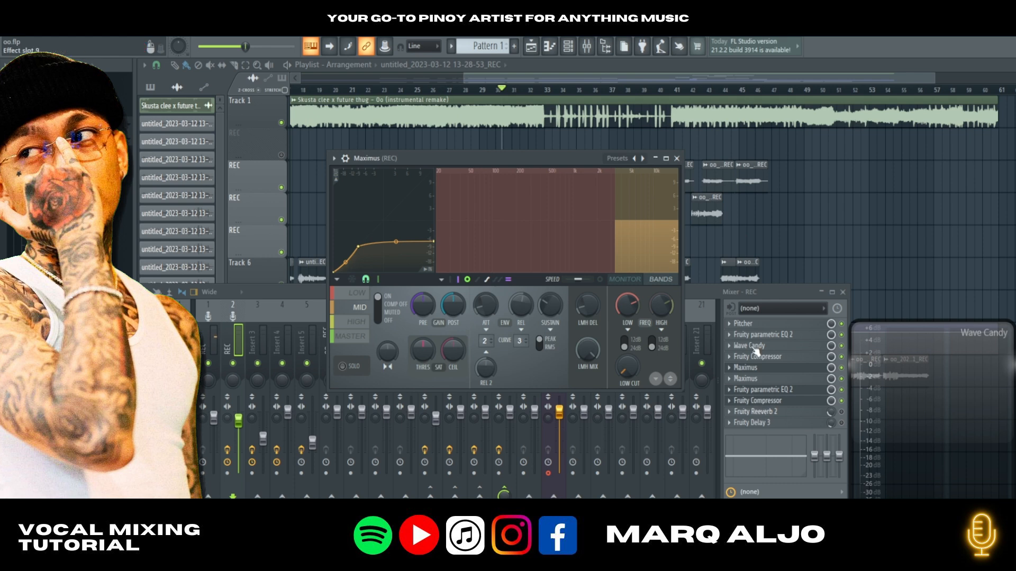
{"action": "left_click", "coordinate": [678, 159]}
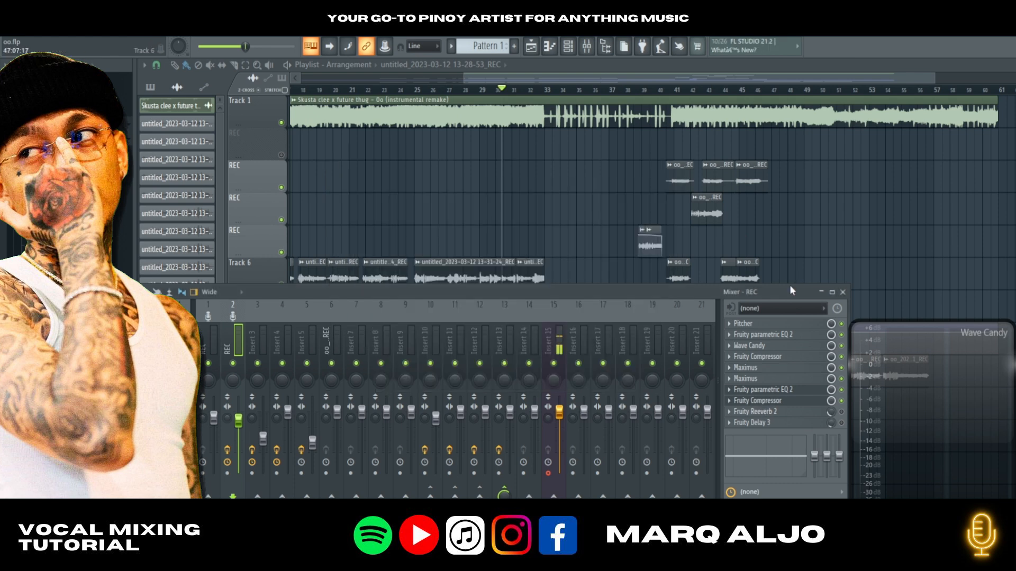
- Enable the REC track's Fruity Reeverb 2, audition it with the instrumental, and remove the REC track's send to Insert 13
{"action": "left_click", "coordinate": [768, 414]}
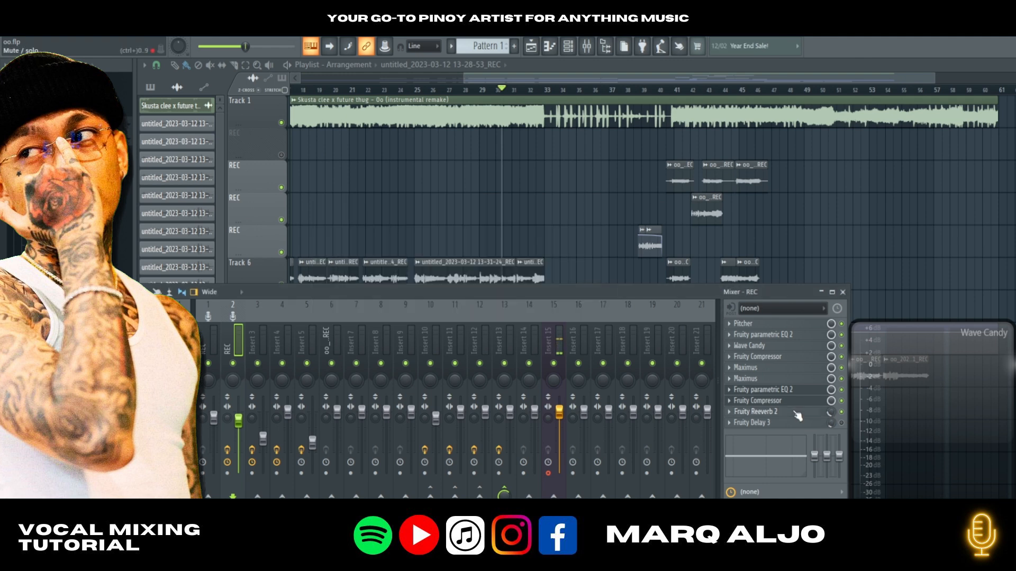
{"action": "key", "text": "space"}
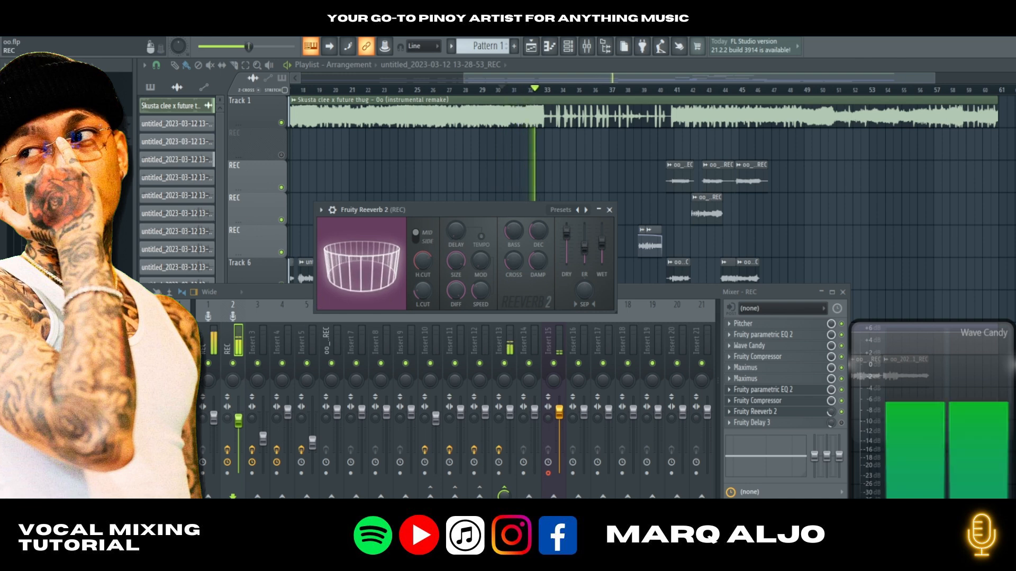
{"action": "key", "text": "space"}
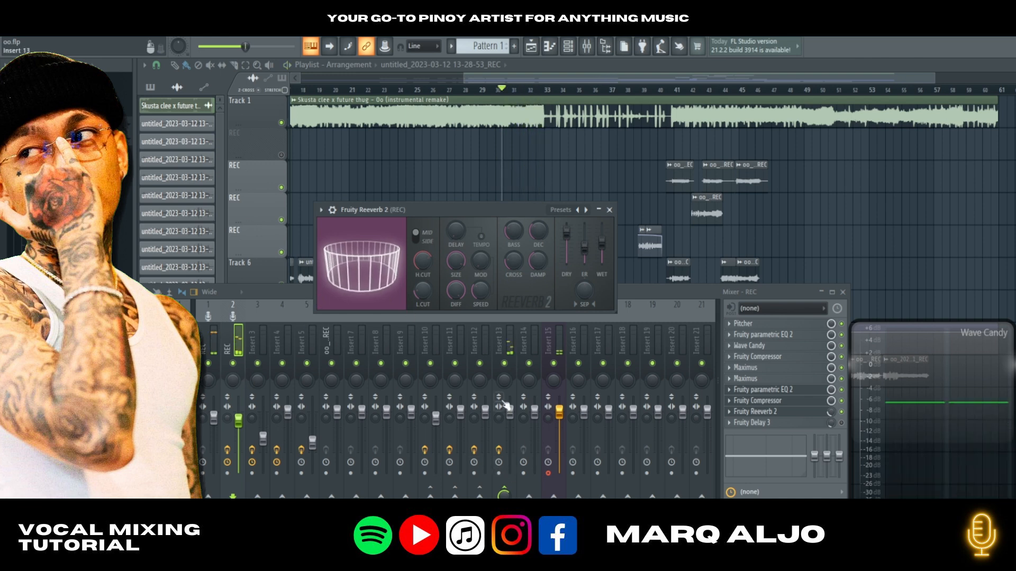
{"action": "left_click", "coordinate": [504, 487]}
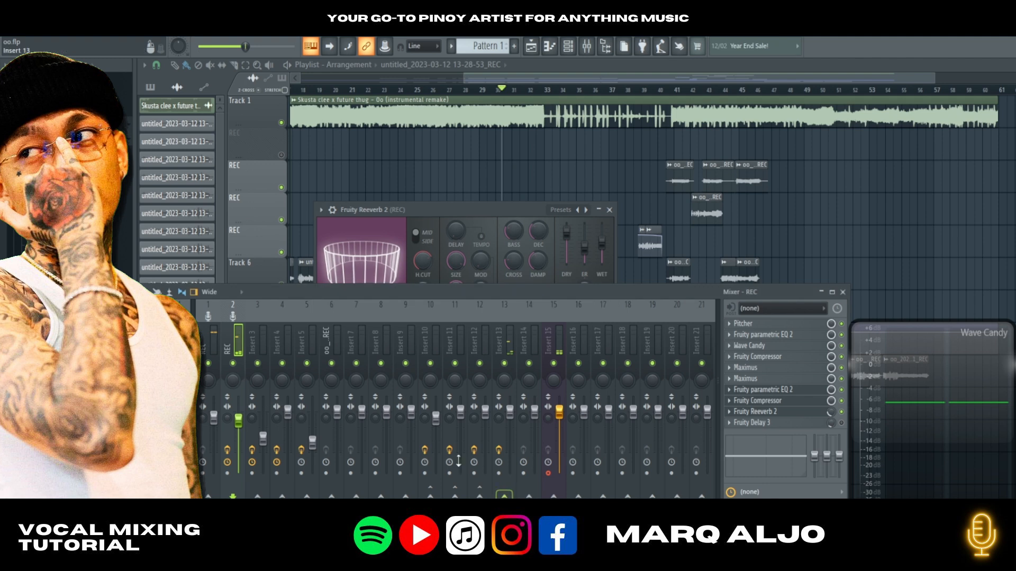
{"action": "left_click", "coordinate": [763, 415]}
{"action": "left_click", "coordinate": [762, 416]}
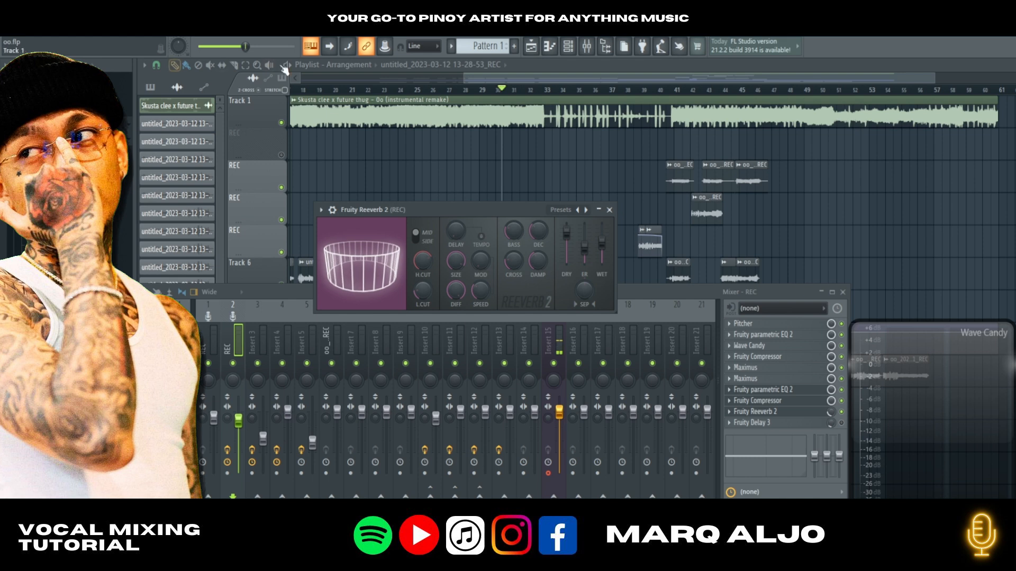
- Solo the REC mixer track, audition the vocal through Fruity Reeverb 2, and close the reverb window
{"action": "key", "text": "space"}
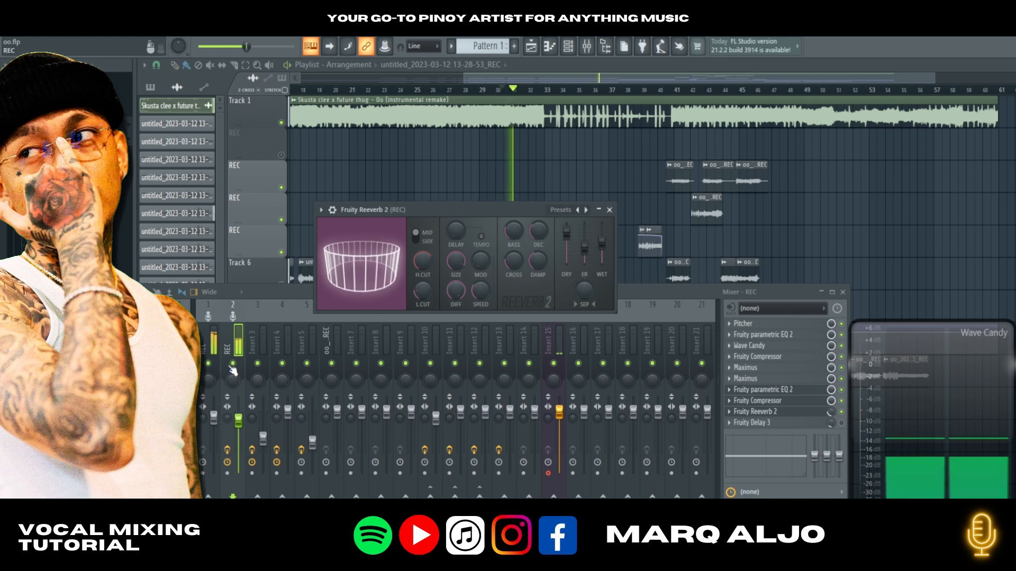
{"action": "left_click", "coordinate": [650, 310]}
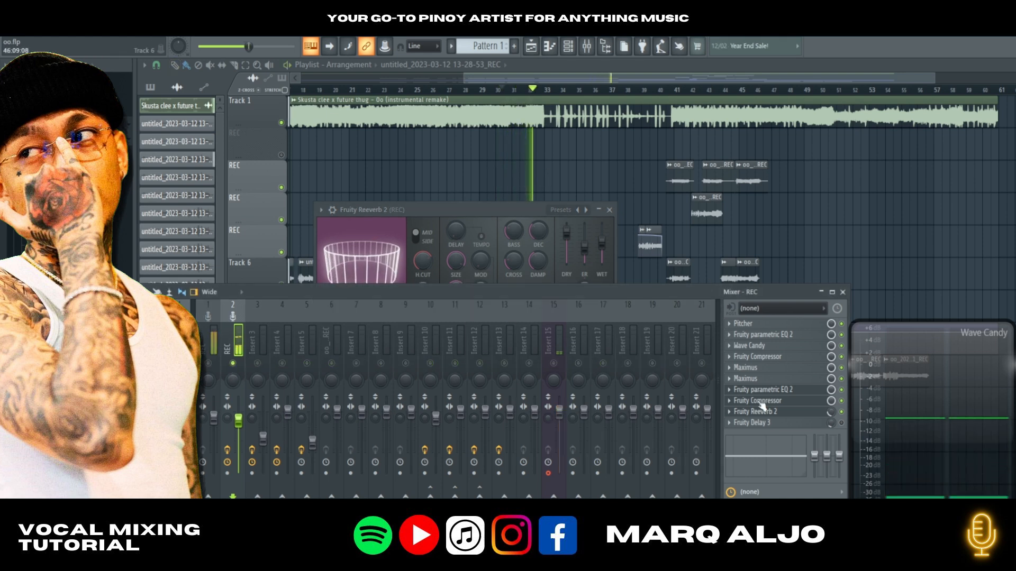
{"action": "left_click", "coordinate": [777, 413]}
{"action": "left_click", "coordinate": [778, 413]}
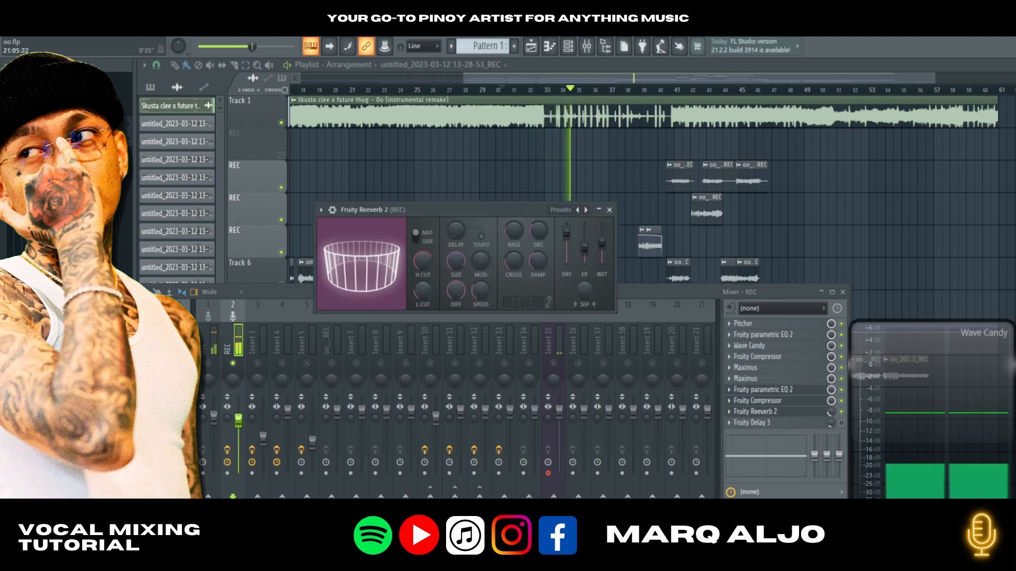
{"action": "key", "text": "space"}
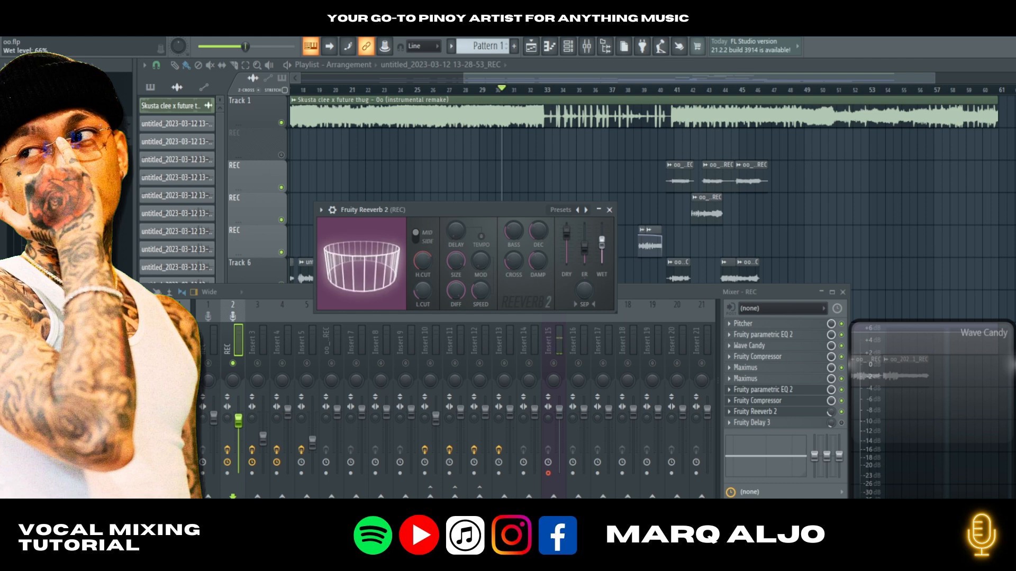
{"action": "left_click", "coordinate": [610, 210]}
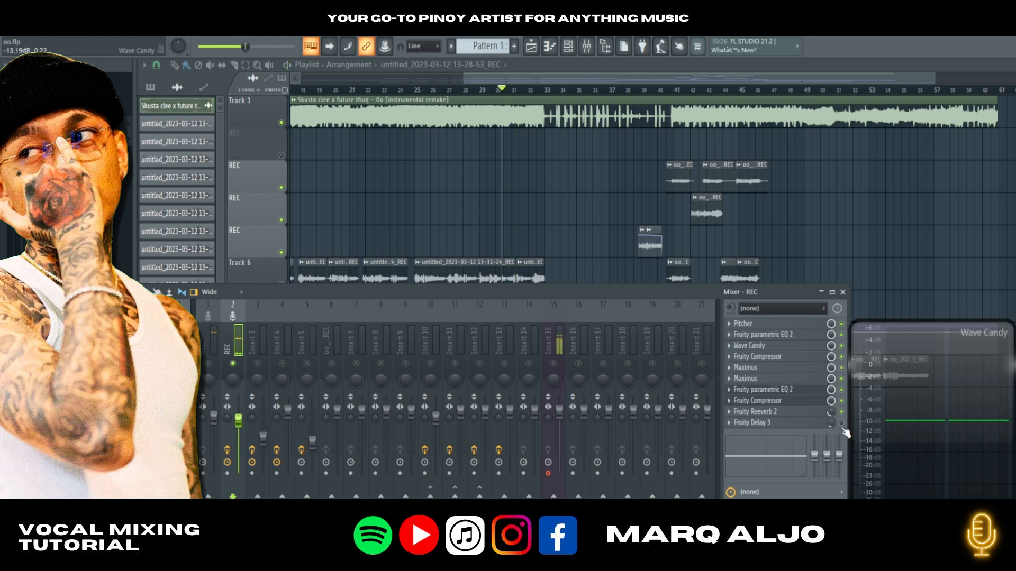
- Enable the REC track's Fruity Delay 3, audition the vocal through it, and reposition its window clear of the effect slots
{"action": "left_click", "coordinate": [752, 422]}
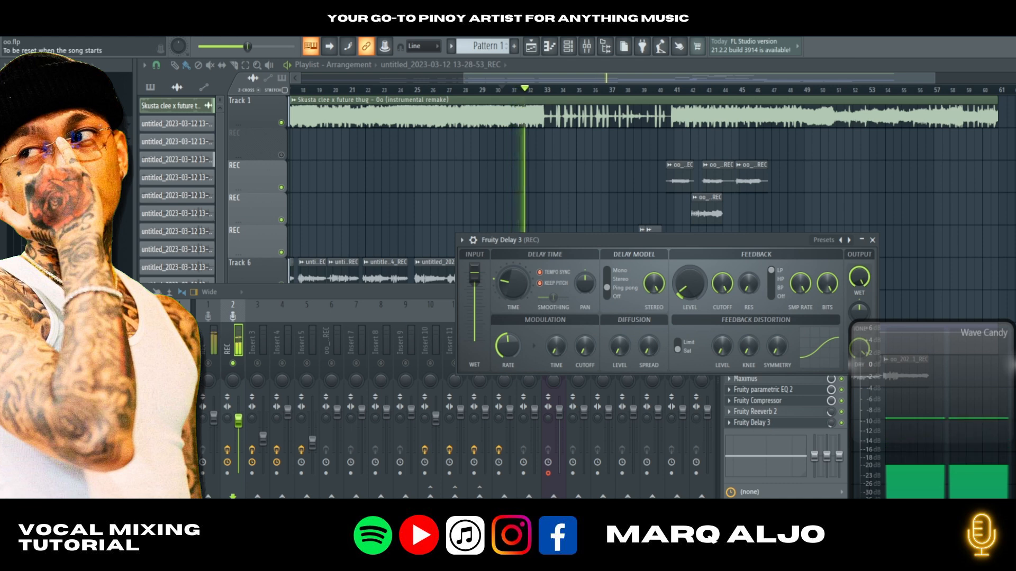
{"action": "key", "text": "space"}
{"action": "left_click", "coordinate": [874, 241]}
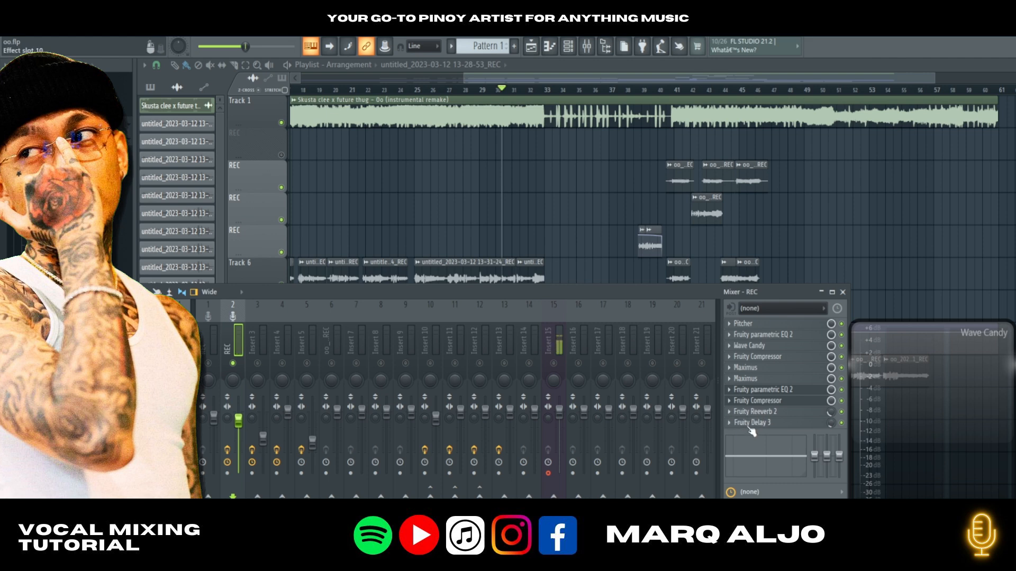
{"action": "left_click", "coordinate": [756, 424]}
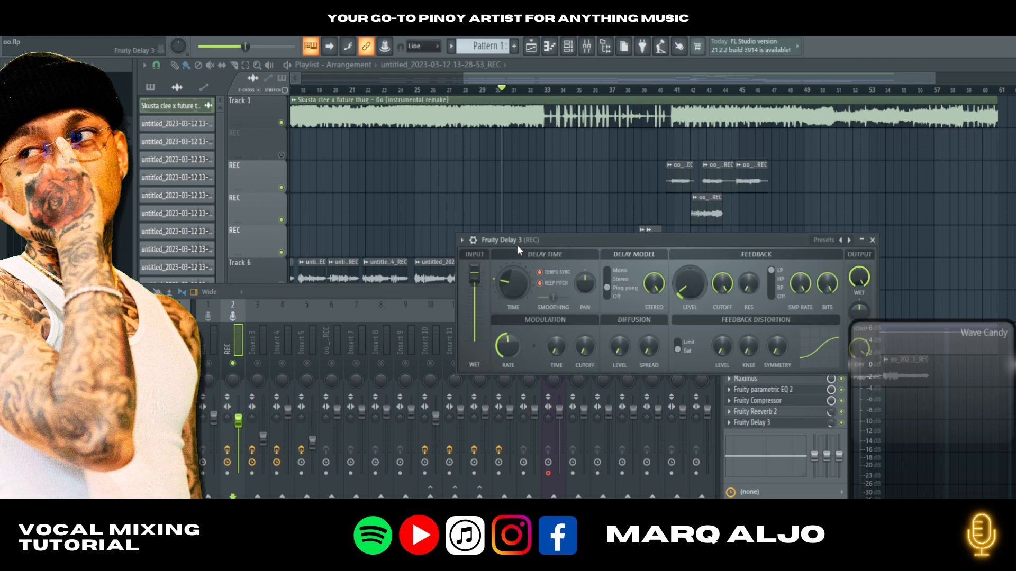
{"action": "left_click_drag", "start_coordinate": [530, 243], "coordinate": [309, 197]}
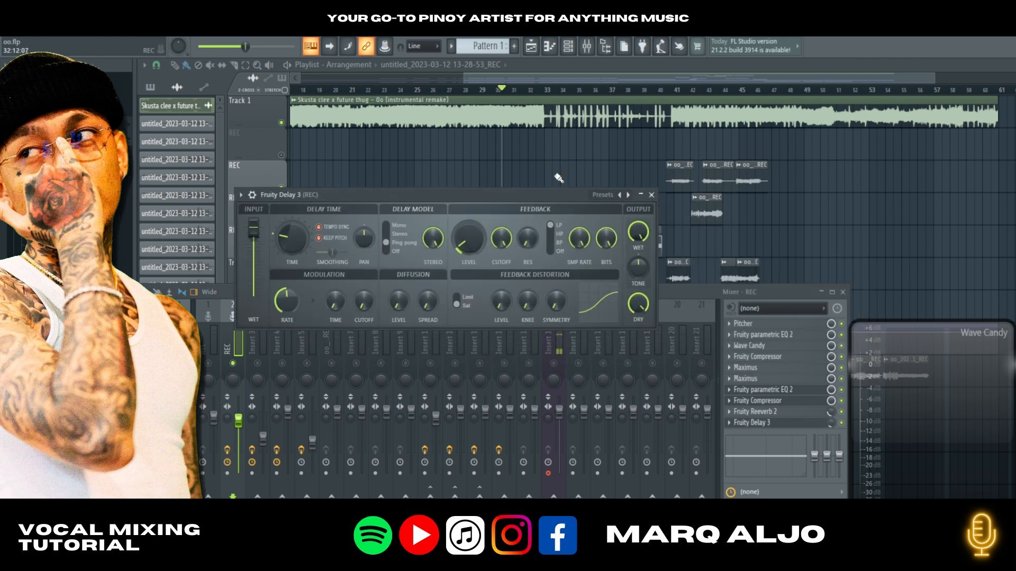
- Show the note-length presets for the Fruity Delay 3 delay time and set it to 1/4
{"action": "right_click", "coordinate": [284, 243]}
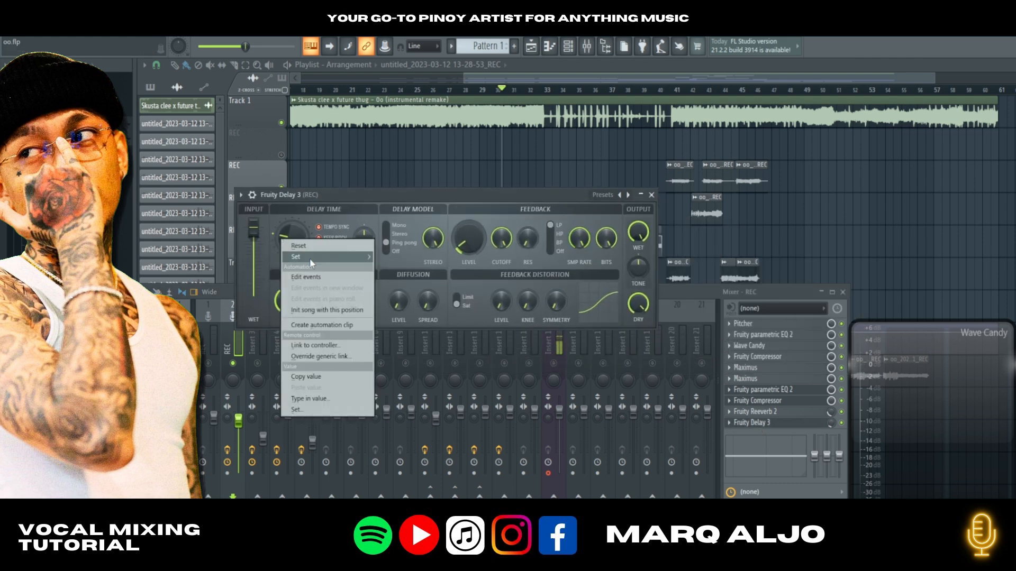
{"action": "mouse_move", "coordinate": [310, 259]}
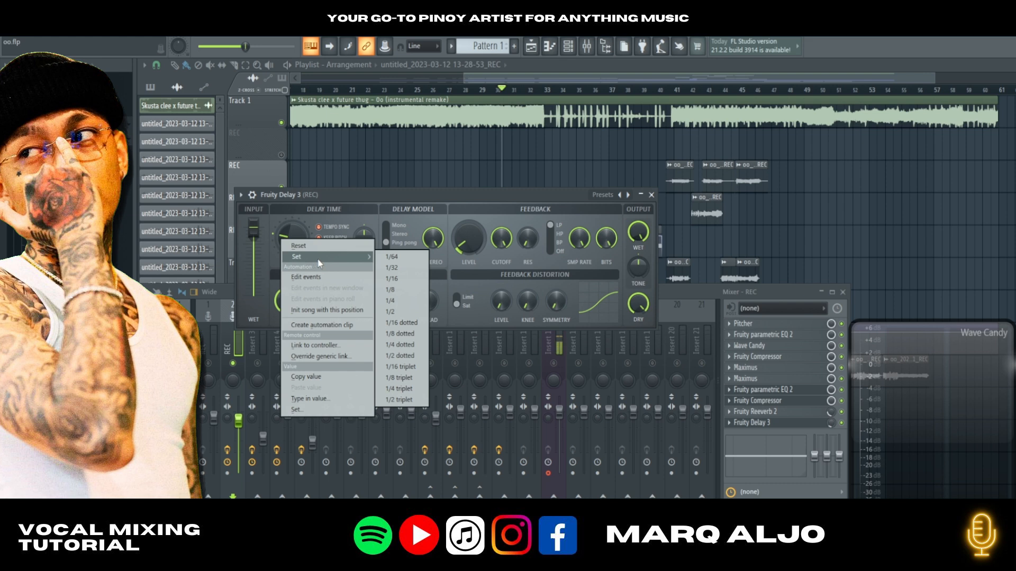
{"action": "left_click", "coordinate": [402, 310]}
{"action": "right_click", "coordinate": [287, 244]}
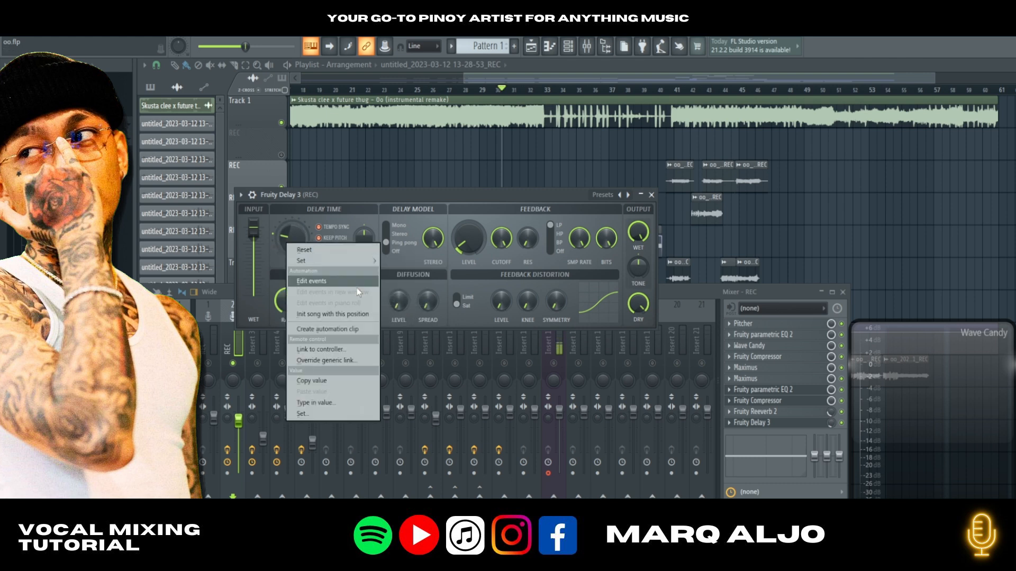
{"action": "mouse_move", "coordinate": [339, 261]}
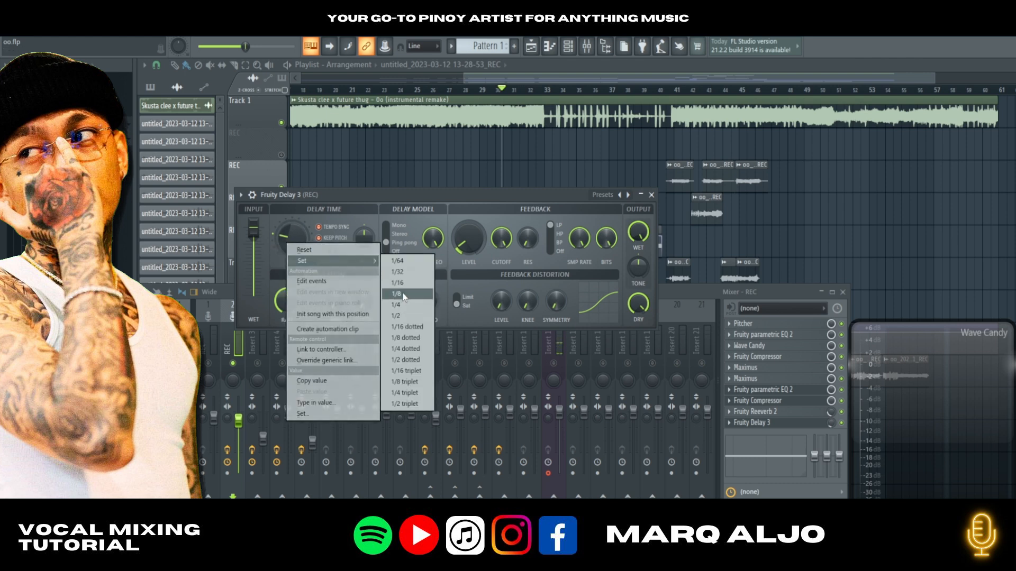
{"action": "left_click", "coordinate": [398, 306]}
{"action": "right_click", "coordinate": [284, 237]}
{"action": "mouse_move", "coordinate": [339, 254]}
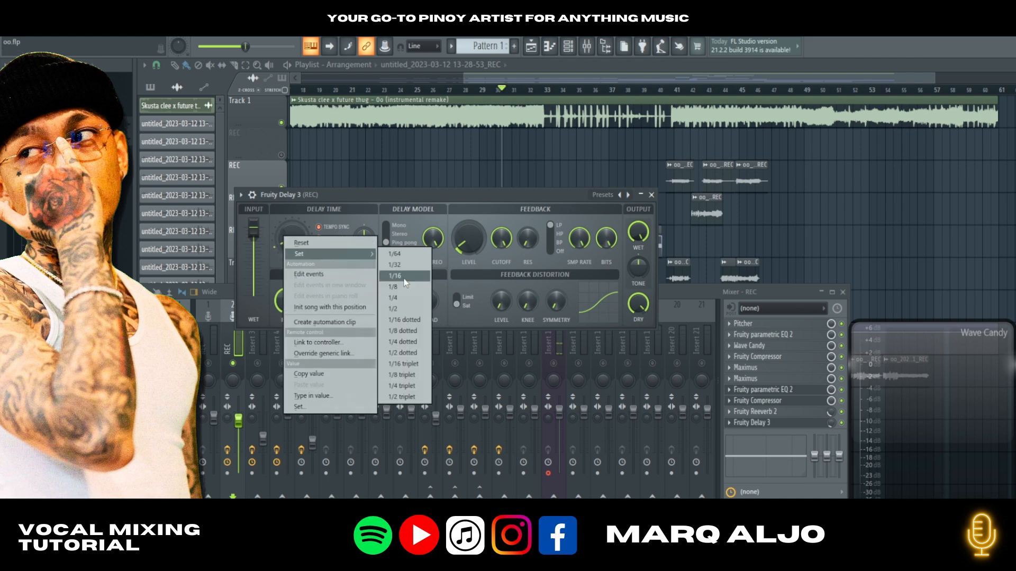
{"action": "left_click", "coordinate": [398, 297]}
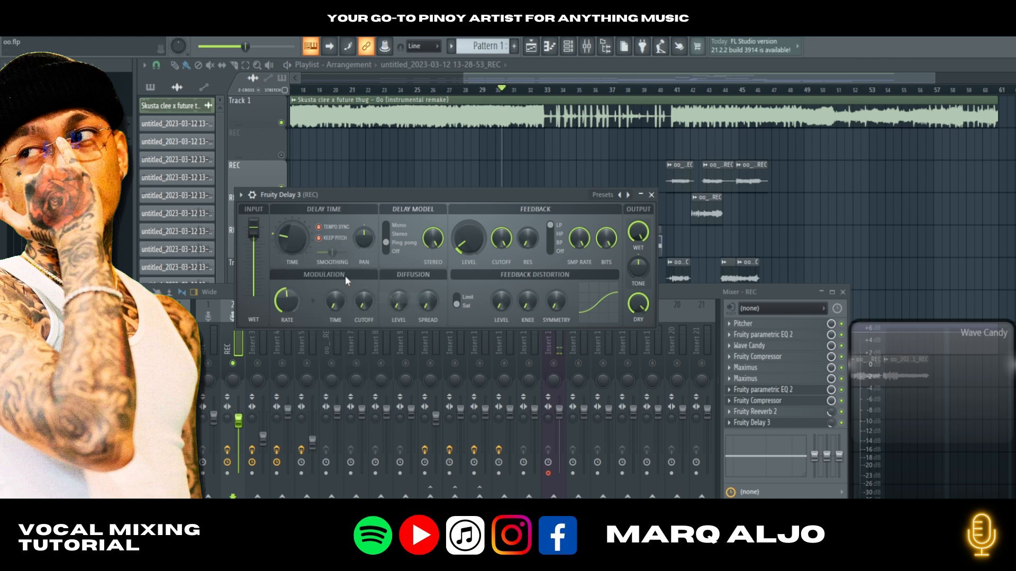
- Review the 1/8 and neighbouring delay time presets again and reapply the 1/4 setting
{"action": "right_click", "coordinate": [287, 241]}
{"action": "mouse_move", "coordinate": [307, 258]}
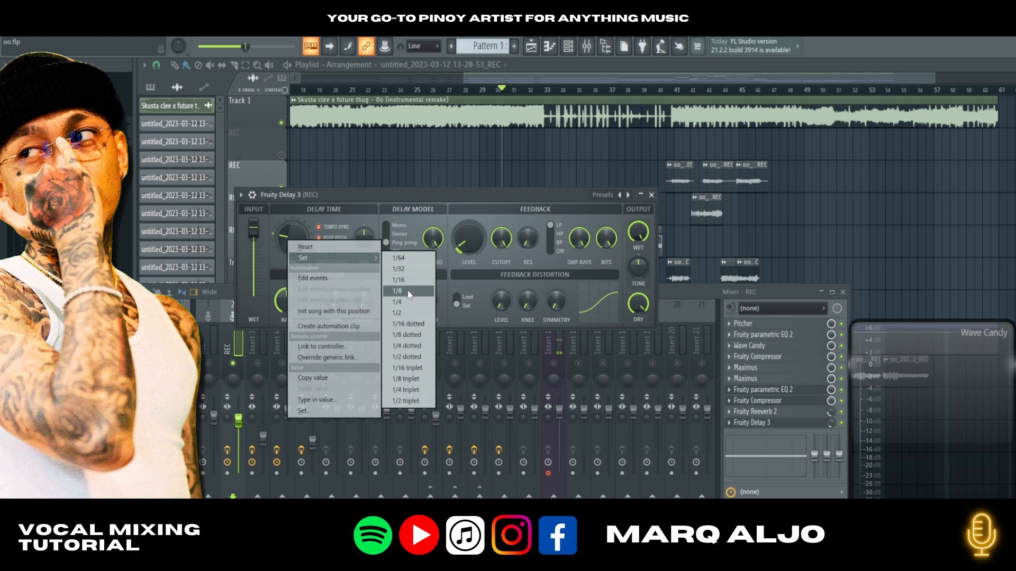
{"action": "left_click", "coordinate": [419, 196]}
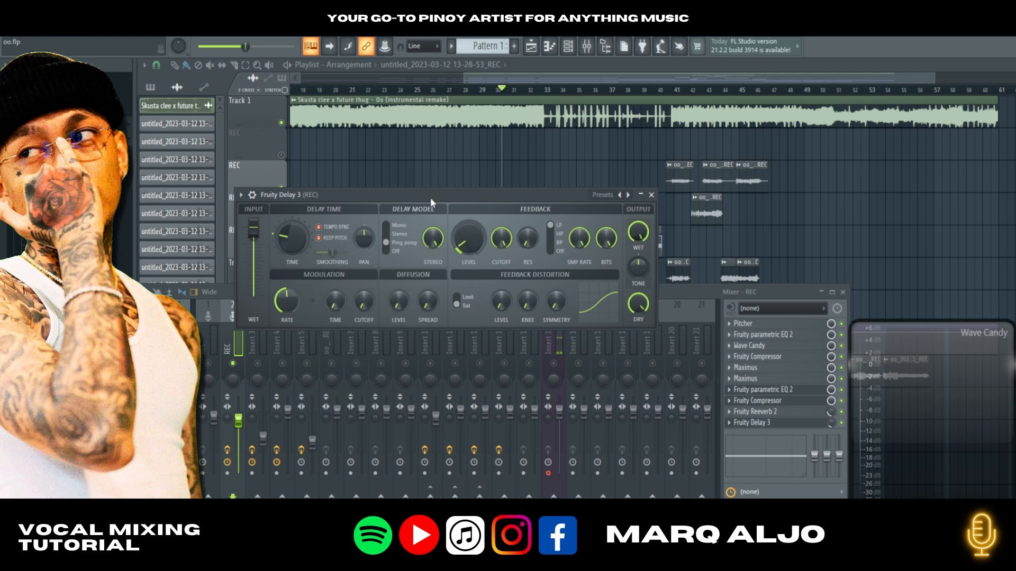
{"action": "right_click", "coordinate": [294, 238]}
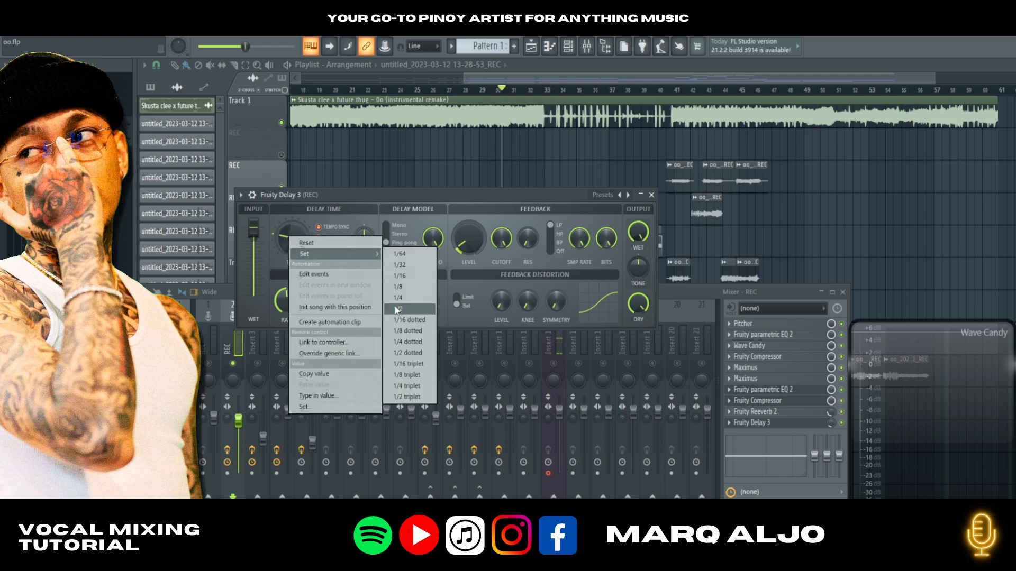
{"action": "left_click", "coordinate": [405, 300]}
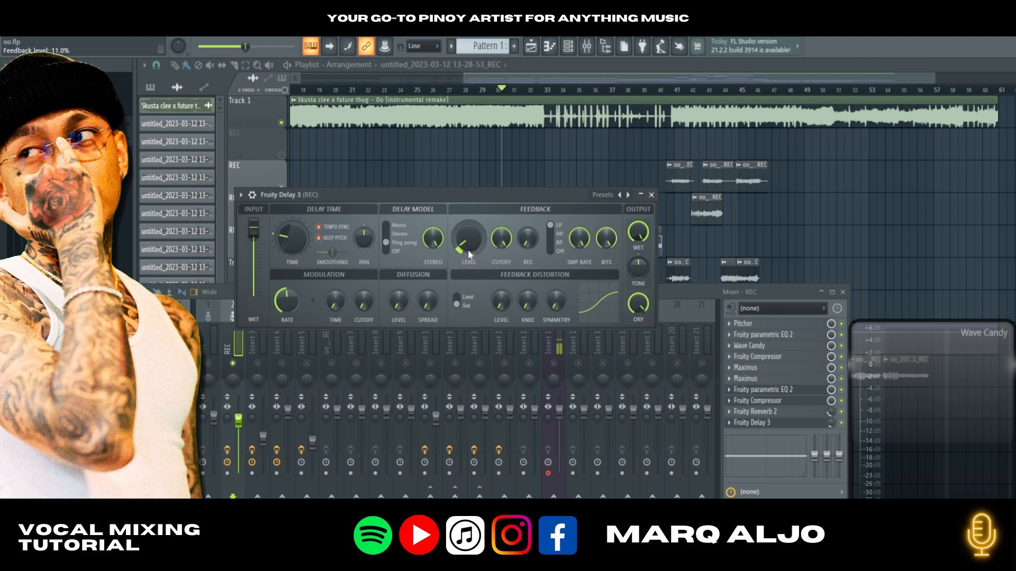
- Audition the delay with its feedback level raised to about 49%, set the level to about 12.5% and replay the vocal
{"action": "left_click_drag", "start_coordinate": [468, 250], "coordinate": [469, 246]}
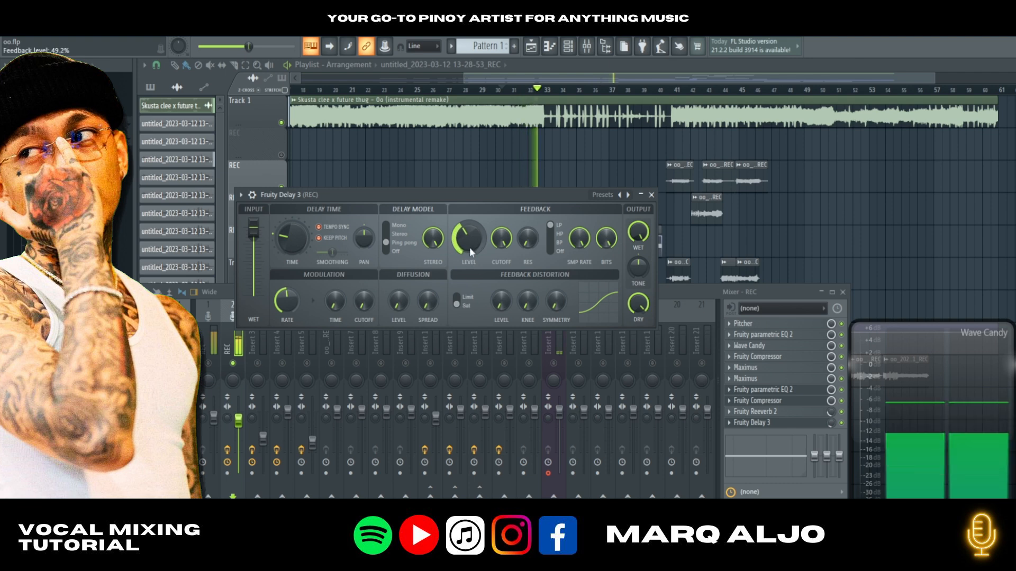
{"action": "key", "text": "space"}
{"action": "left_click_drag", "start_coordinate": [469, 253], "coordinate": [469, 236]}
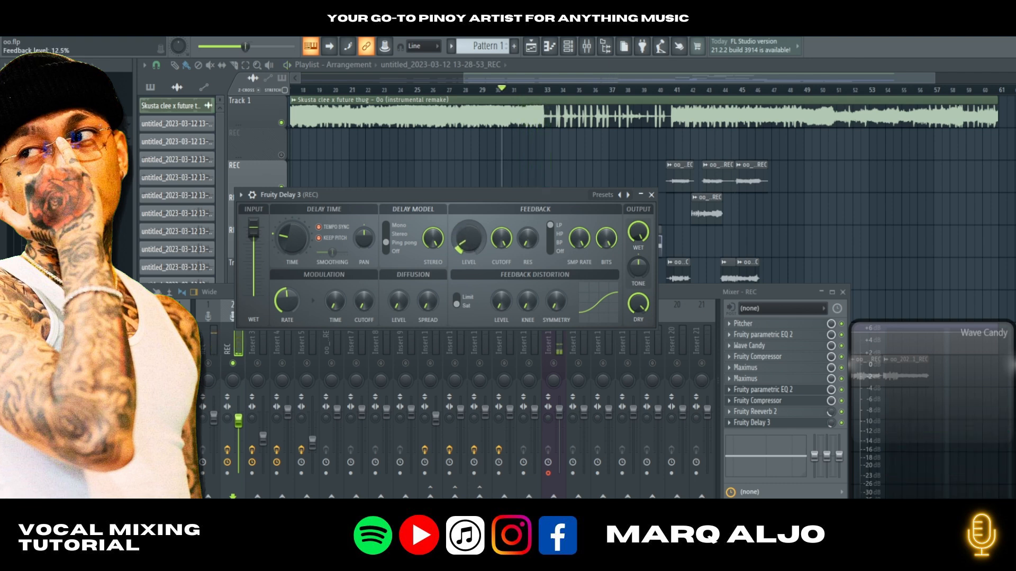
{"action": "key", "text": "space"}
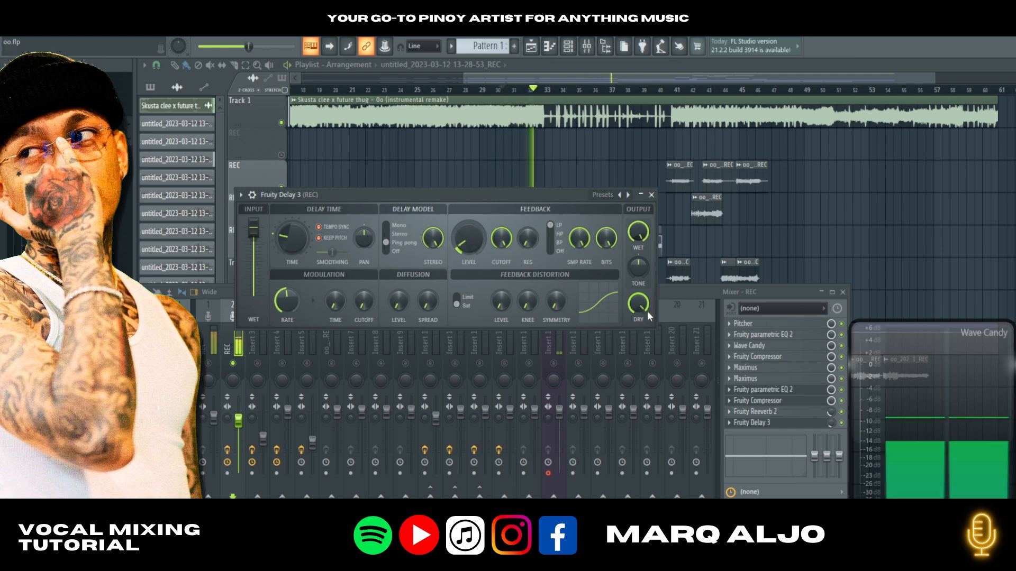
- Raise the Fruity Delay 3 dry output level and audition the vocal with it
{"action": "key", "text": "space"}
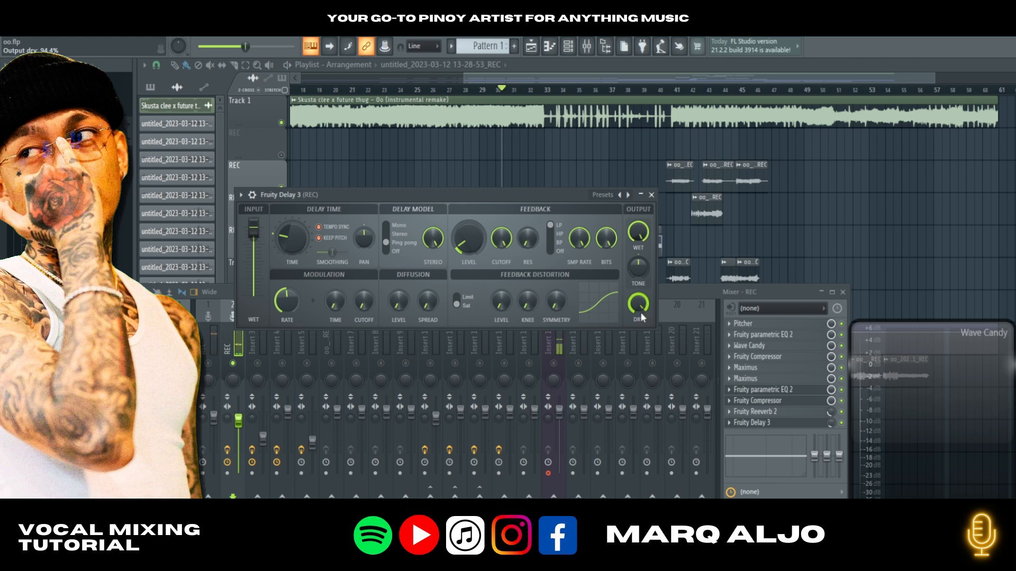
{"action": "key", "text": "space"}
{"action": "left_click_drag", "start_coordinate": [640, 305], "coordinate": [641, 291]}
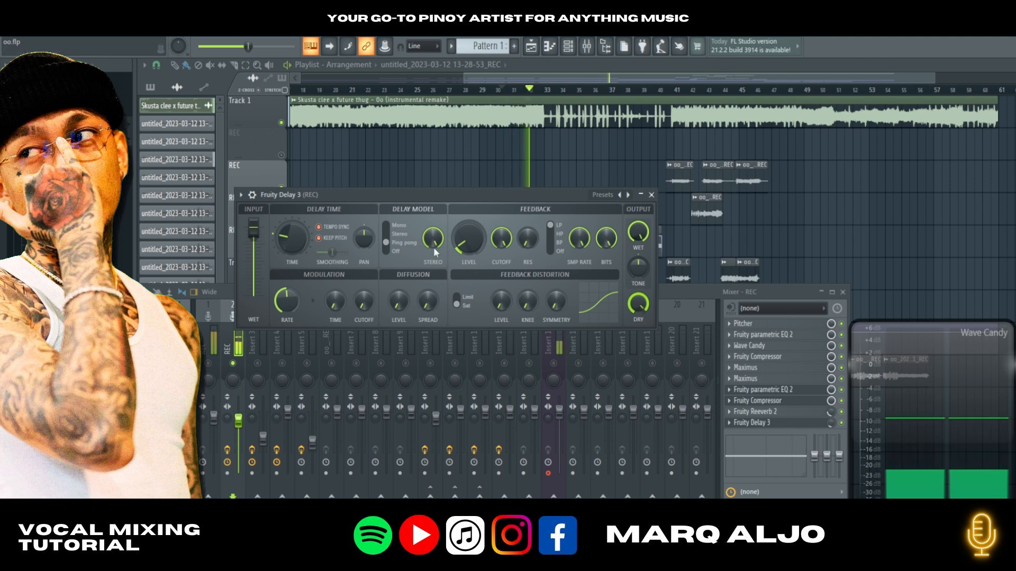
{"action": "key", "text": "space"}
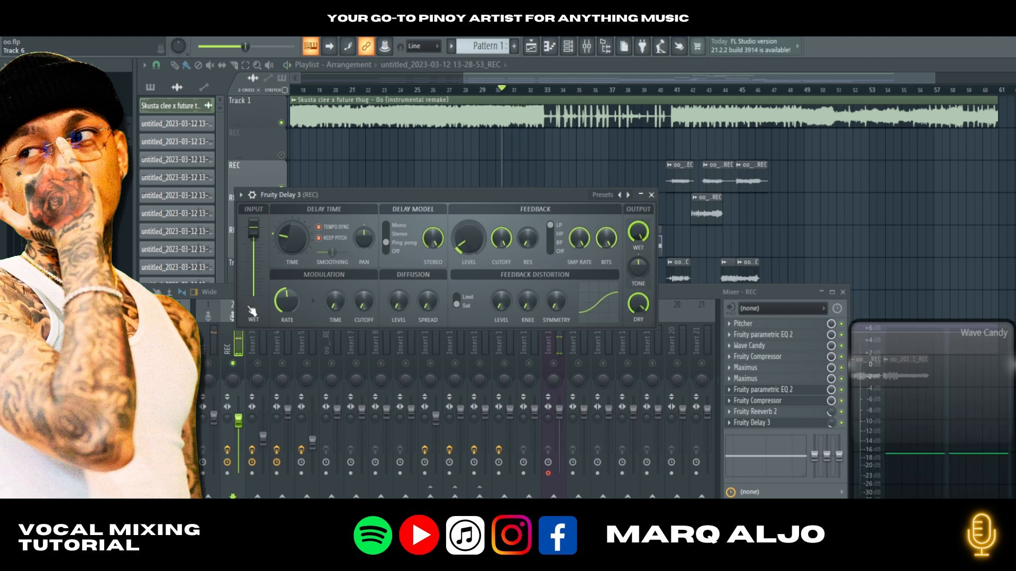
- Show the value options of the delay time once more, dismiss them and close the Fruity Delay 3 window
{"action": "right_click", "coordinate": [290, 245]}
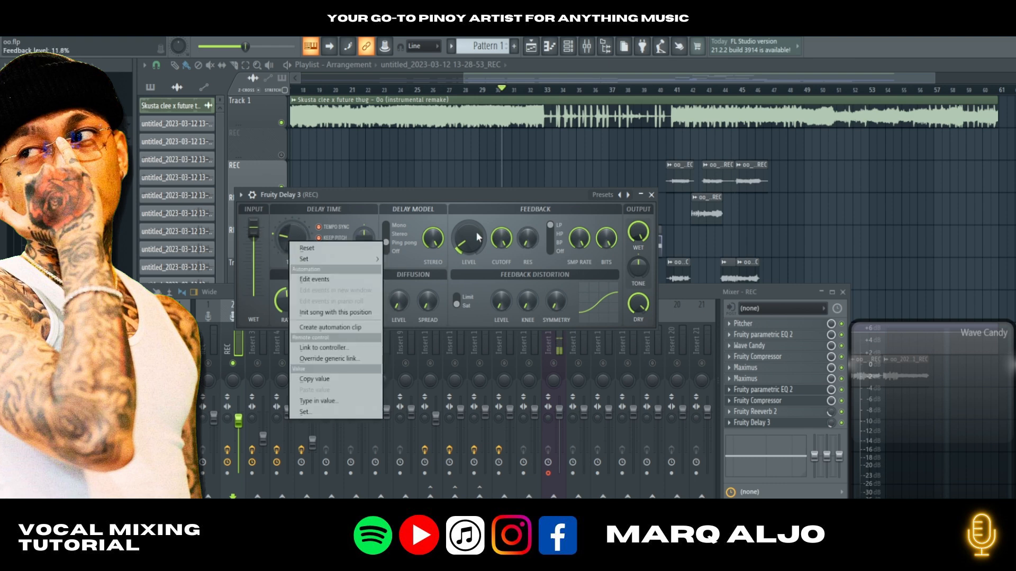
{"action": "left_click", "coordinate": [477, 195]}
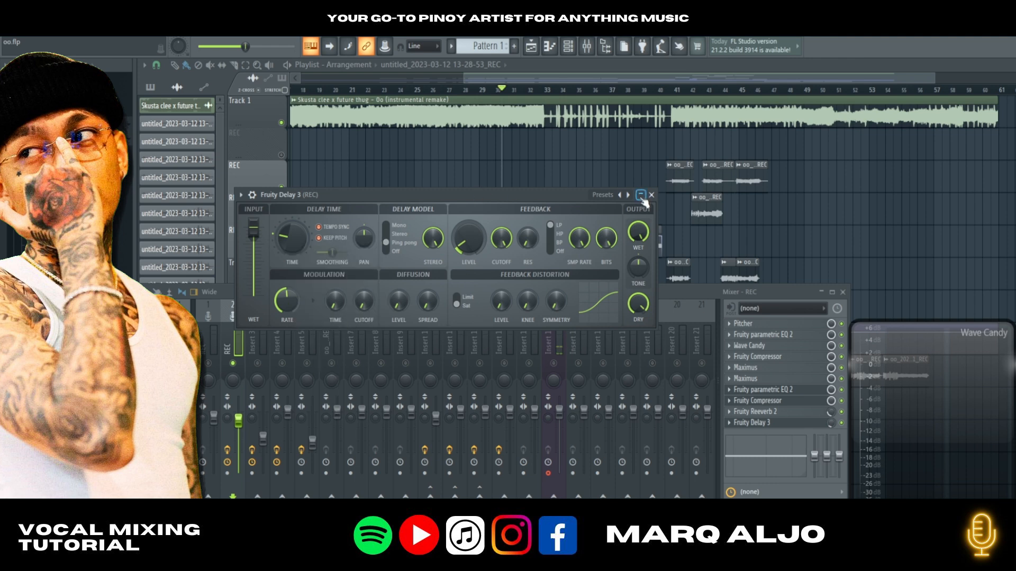
{"action": "left_click", "coordinate": [651, 195]}
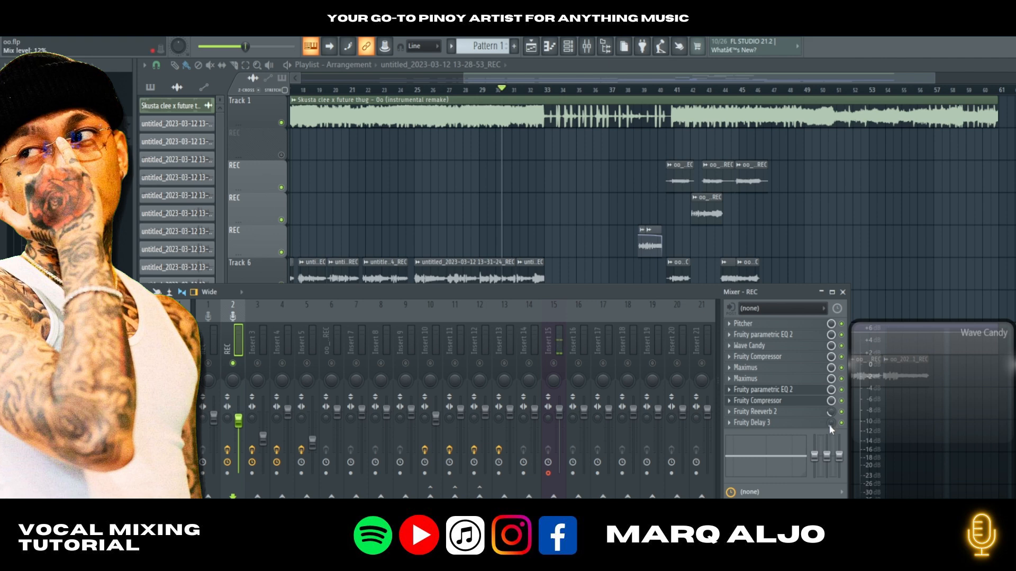
- Audition the vocals over the full arrangement, jumping ahead to the sections at about bars 41 and 48, and stop playback
{"action": "key", "text": "space"}
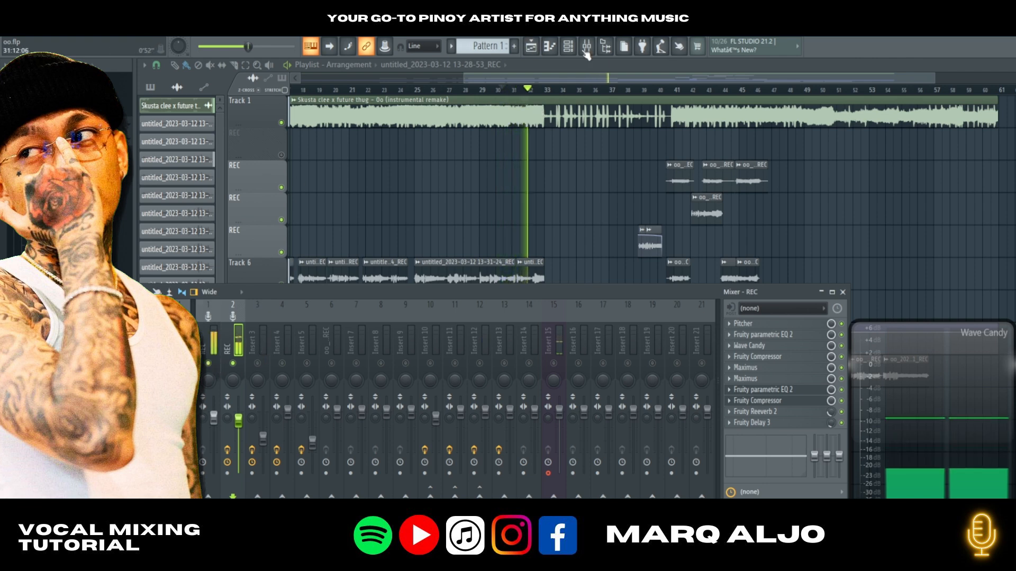
{"action": "left_click_drag", "start_coordinate": [644, 75], "coordinate": [686, 77]}
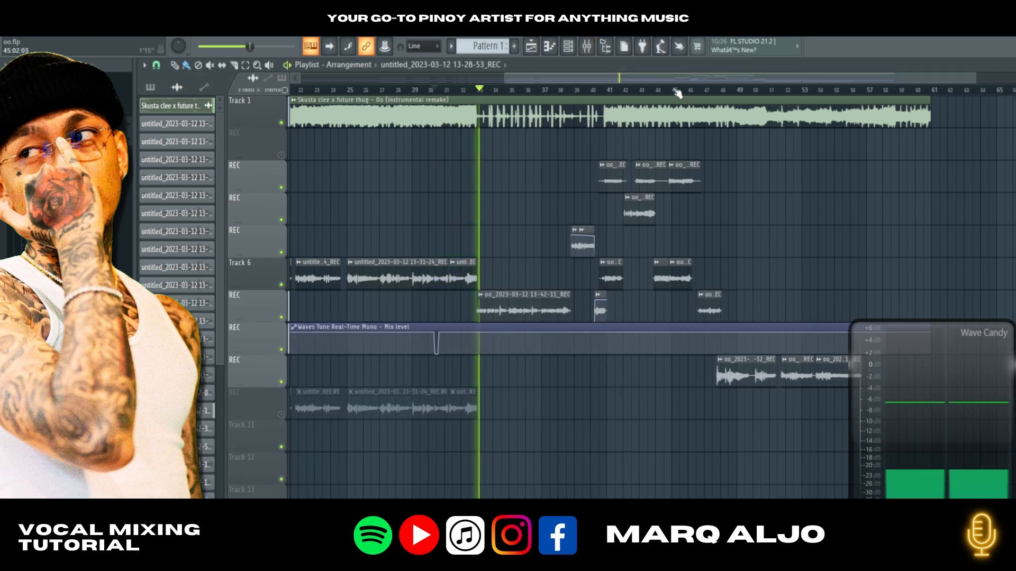
{"action": "left_click_drag", "start_coordinate": [569, 77], "coordinate": [624, 78]}
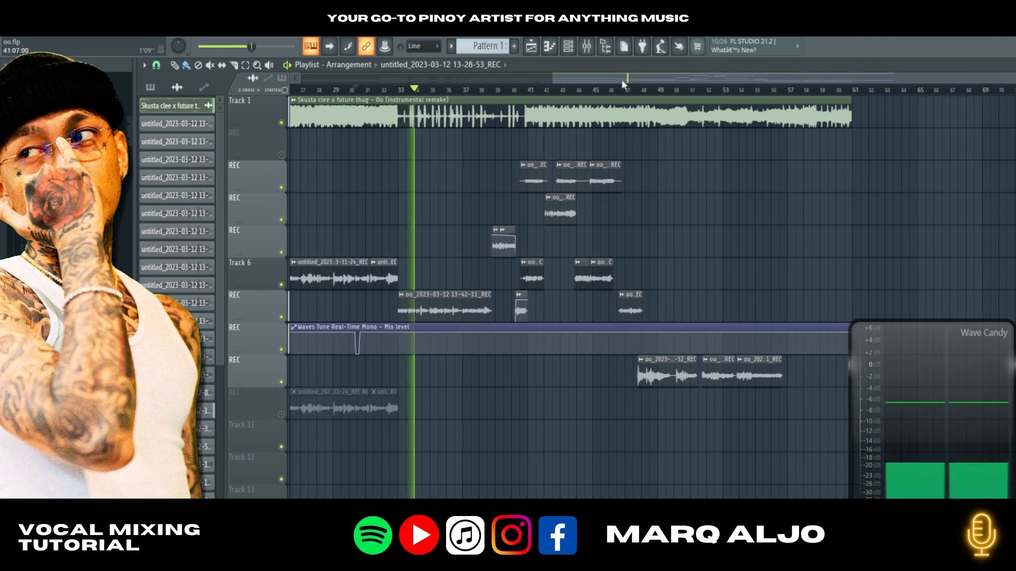
{"action": "left_click", "coordinate": [526, 90]}
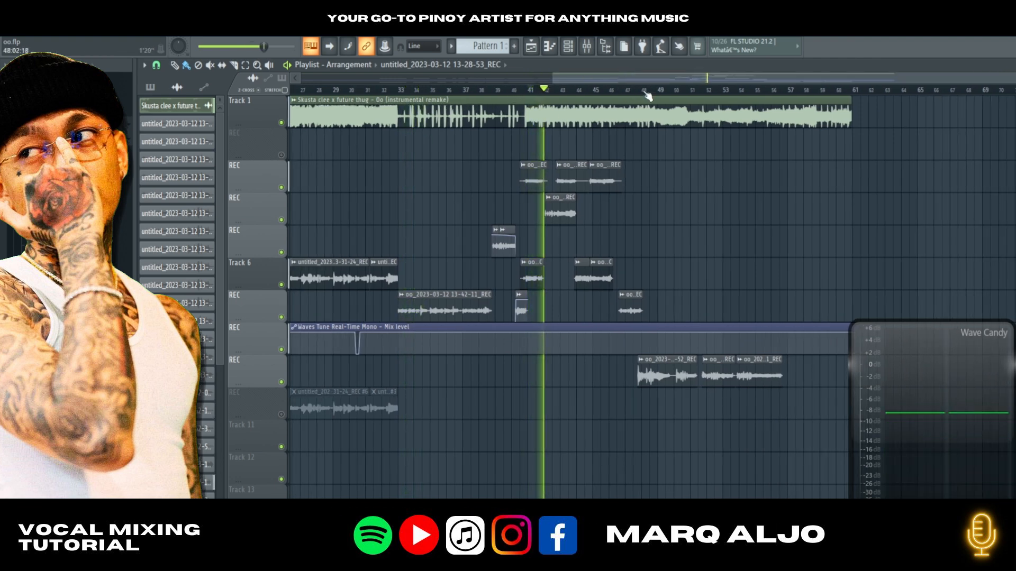
{"action": "left_click", "coordinate": [635, 91]}
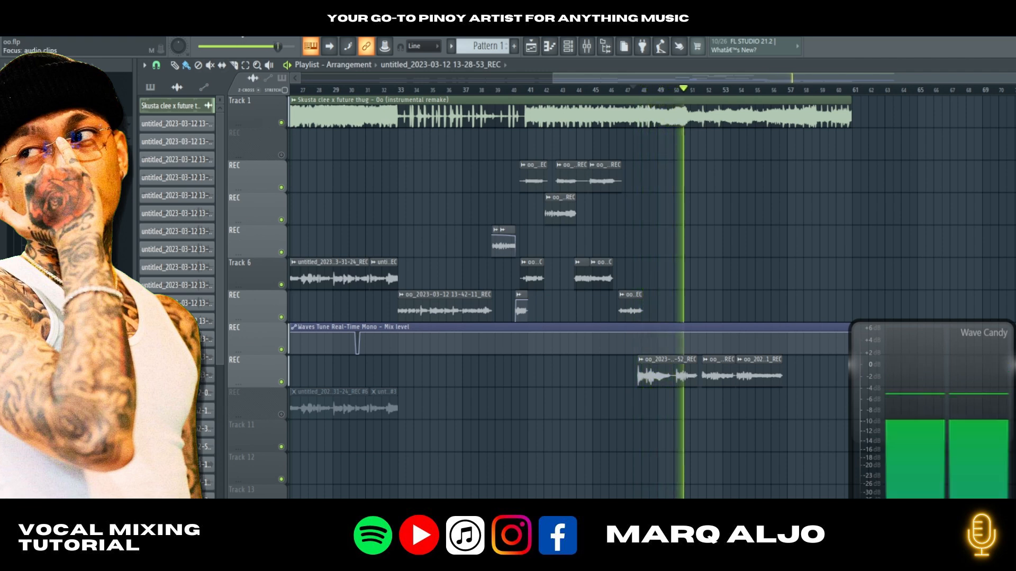
{"action": "key", "text": "space"}
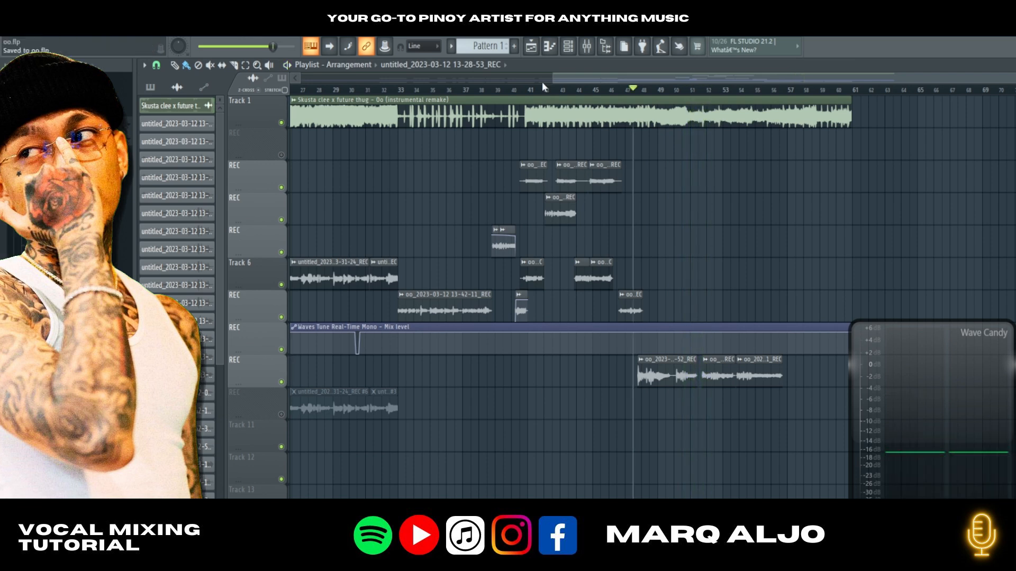
- Reopen the mixer, move its window so the master and all insert tracks are accessible, and unsolo the REC track
{"action": "left_click", "coordinate": [586, 46]}
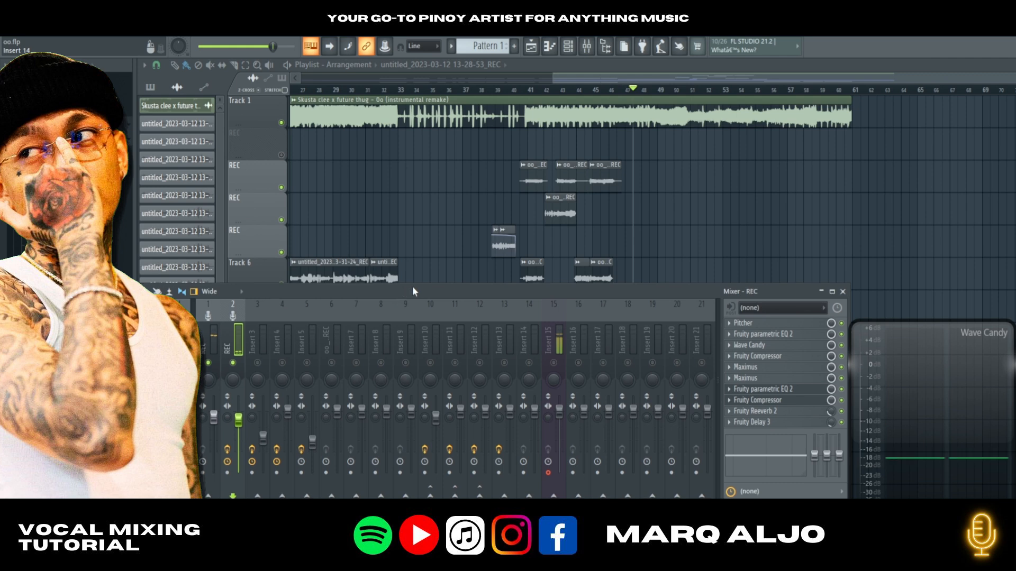
{"action": "left_click_drag", "start_coordinate": [404, 293], "coordinate": [507, 291]}
{"action": "left_click", "coordinate": [531, 339]}
{"action": "left_click", "coordinate": [630, 334]}
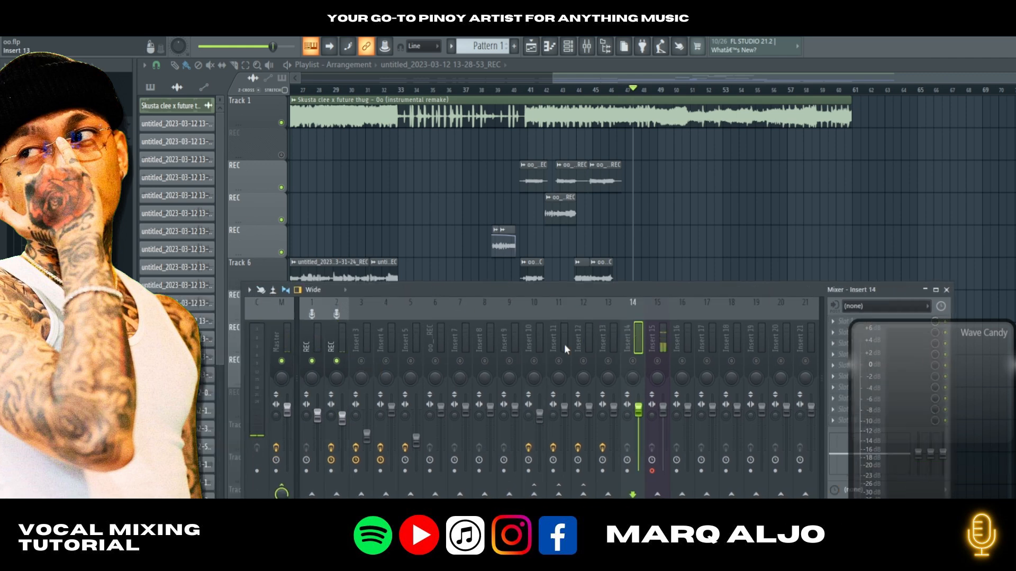
{"action": "right_click", "coordinate": [337, 361]}
{"action": "right_click", "coordinate": [338, 361]}
- Examine the effect slots of the REC track and the insert tracks between Insert 8 and Insert 16, ending on Insert 13
{"action": "left_click", "coordinate": [340, 348]}
{"action": "left_click", "coordinate": [630, 331]}
{"action": "left_click", "coordinate": [656, 335]}
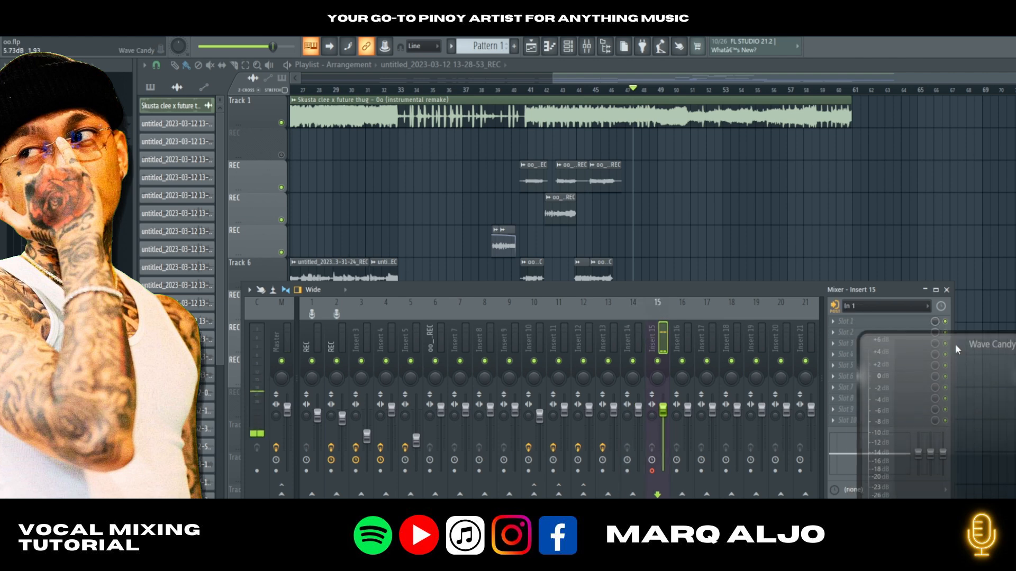
{"action": "left_click", "coordinate": [682, 339]}
{"action": "left_click", "coordinate": [625, 342]}
{"action": "left_click", "coordinate": [589, 341]}
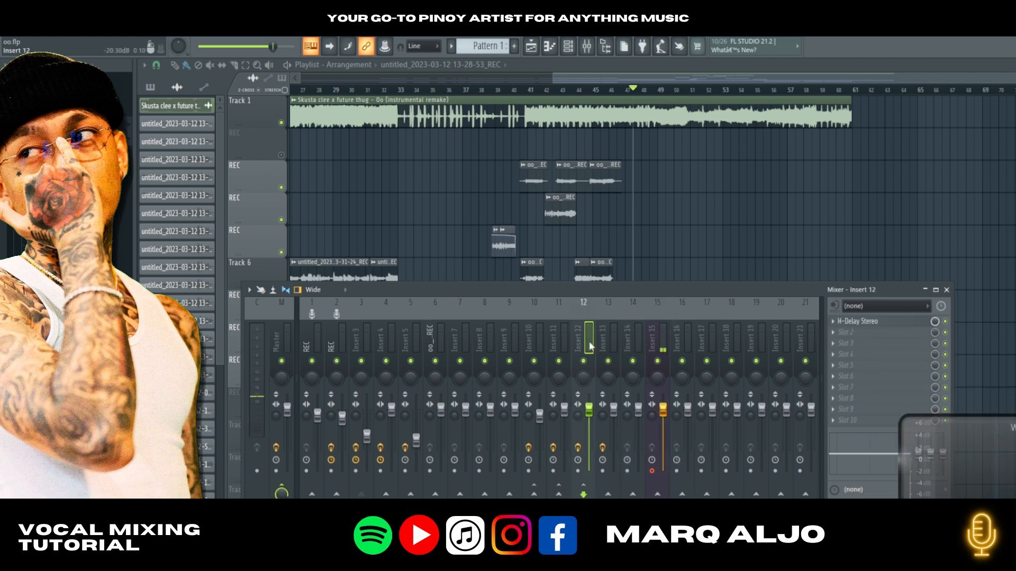
{"action": "left_click", "coordinate": [564, 341]}
{"action": "left_click", "coordinate": [536, 338]}
{"action": "left_click", "coordinate": [505, 335]}
{"action": "left_click", "coordinate": [477, 335]}
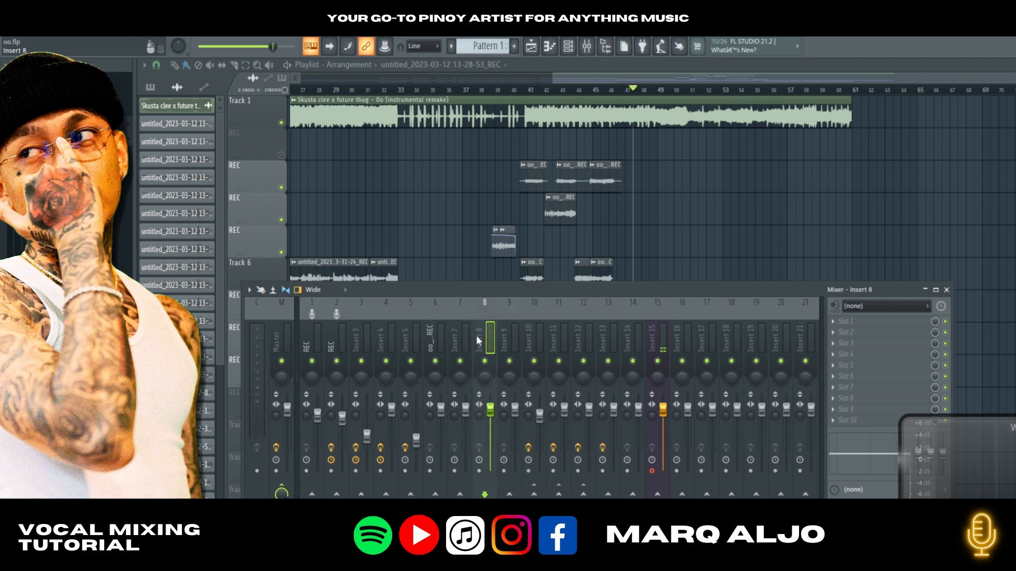
{"action": "left_click", "coordinate": [342, 339]}
{"action": "left_click", "coordinate": [656, 338]}
{"action": "left_click", "coordinate": [627, 337]}
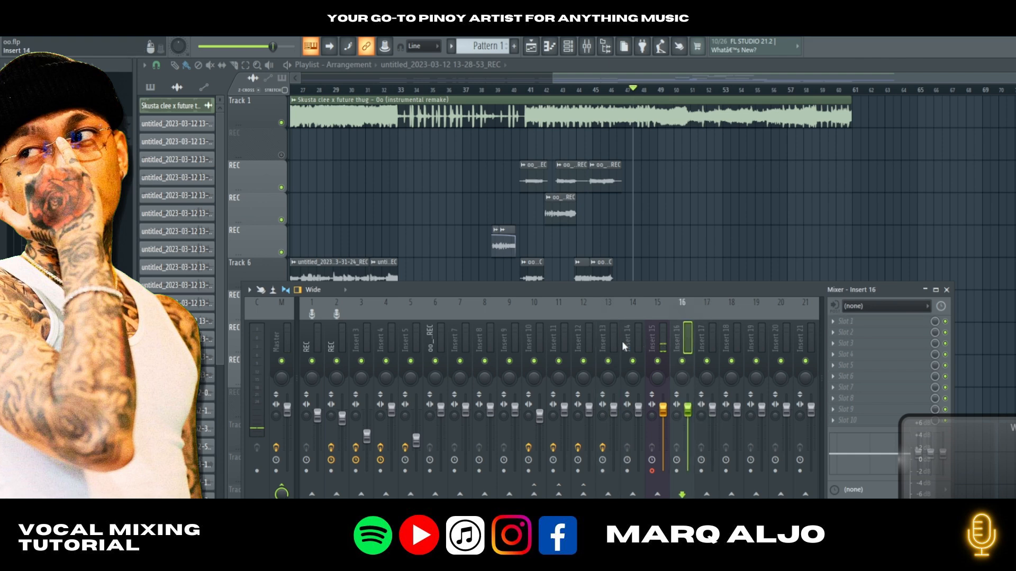
{"action": "left_click", "coordinate": [609, 346]}
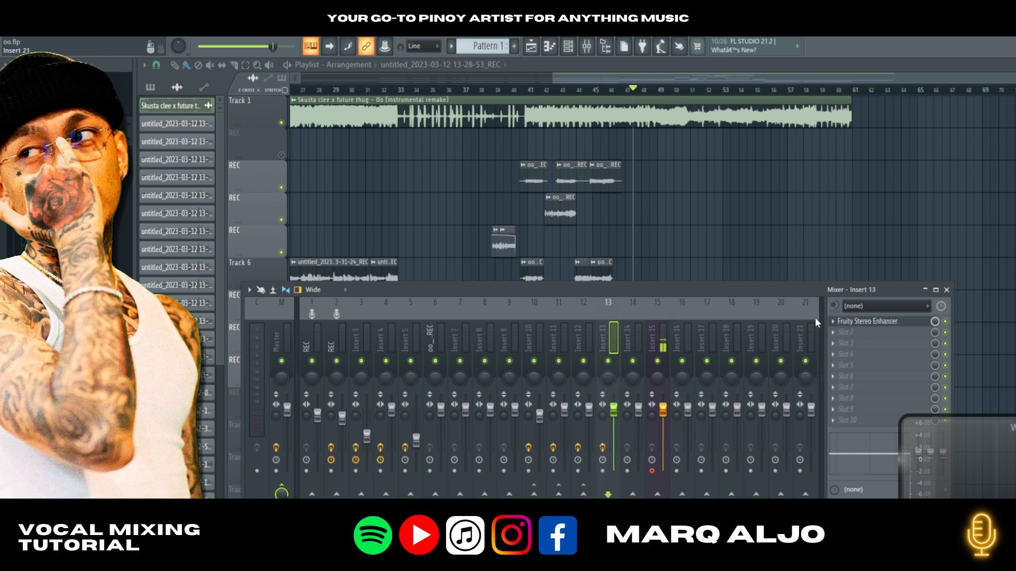
- Show the Fruity Stereo Enhancer settings on Insert 13, shift its window aside and close it
{"action": "left_click", "coordinate": [877, 323]}
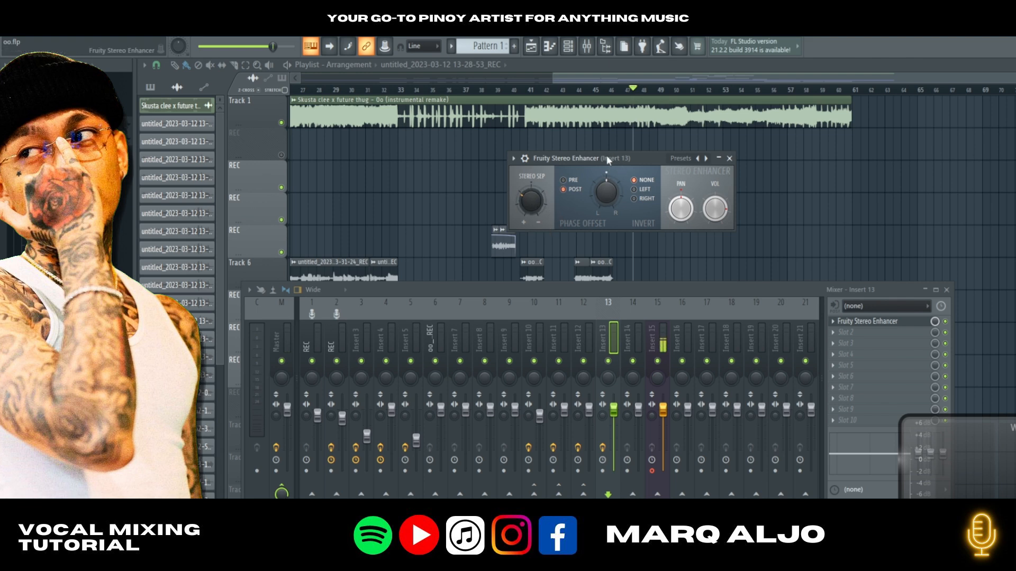
{"action": "left_click_drag", "start_coordinate": [608, 160], "coordinate": [548, 183]}
{"action": "left_click", "coordinate": [669, 182]}
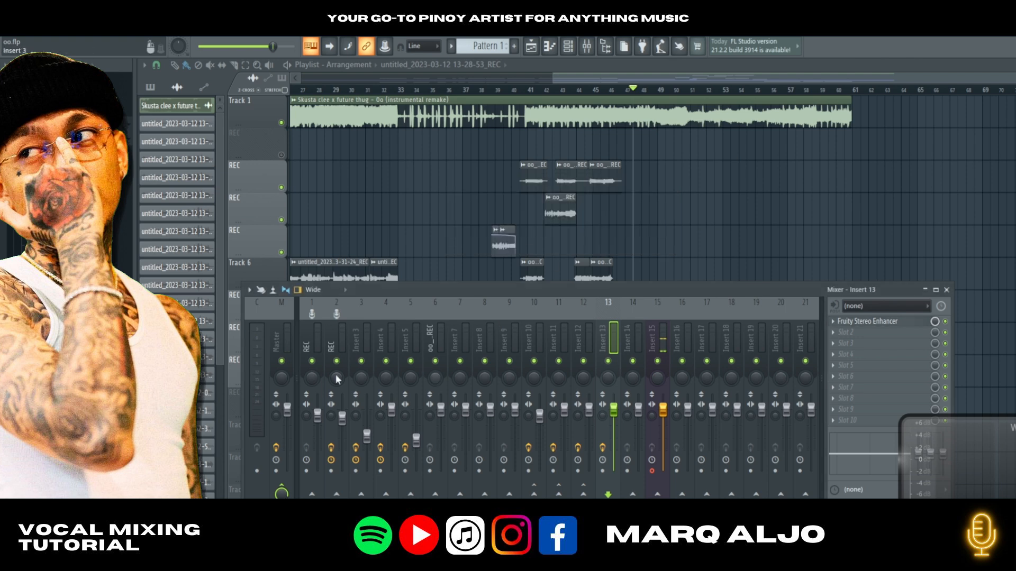
- Compare the effect chains of Insert 3, REC and Insert 13, and send the REC track to the Fruity Stereo Enhancer on Insert 13
{"action": "left_click", "coordinate": [358, 345]}
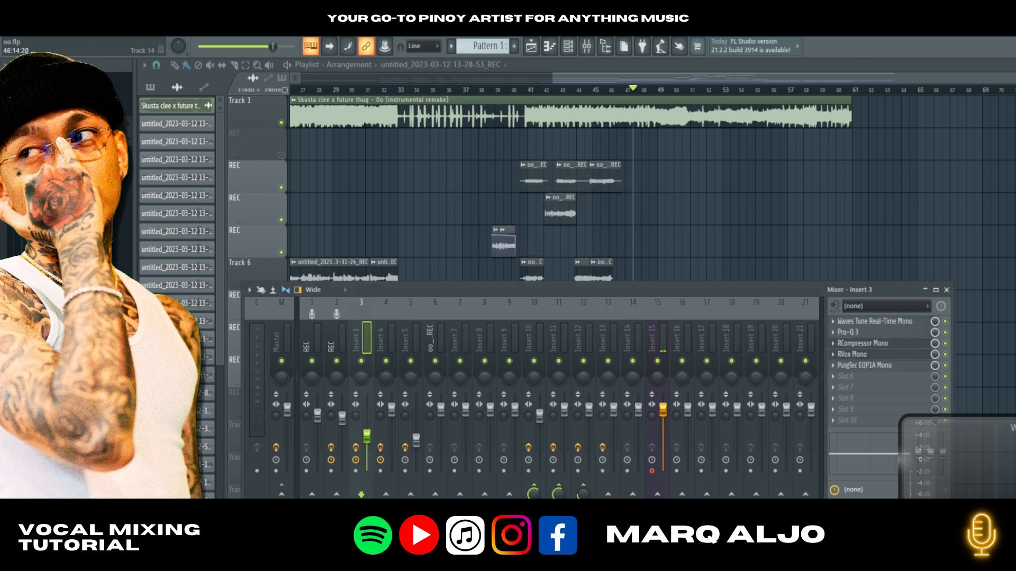
{"action": "left_click", "coordinate": [342, 344]}
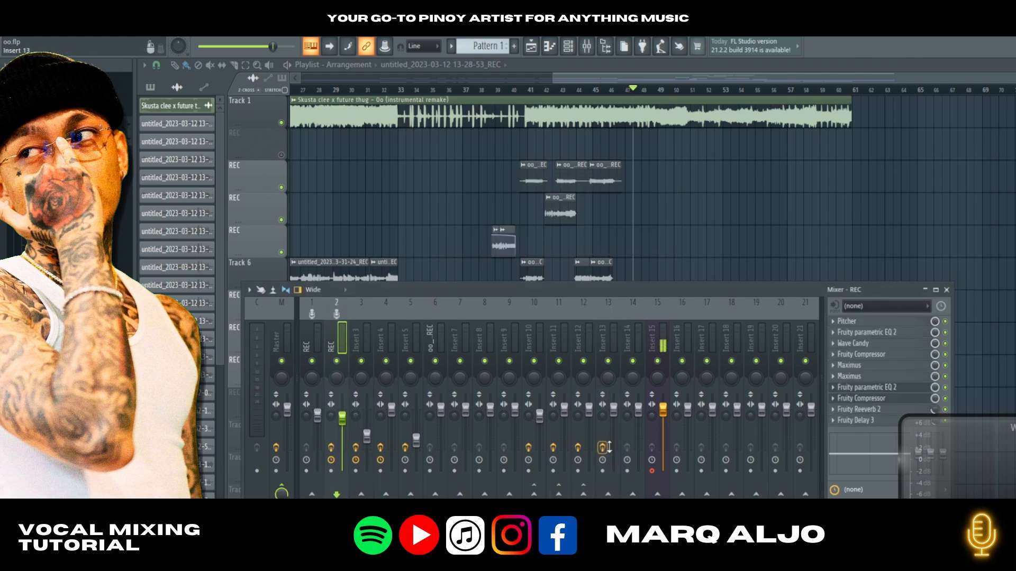
{"action": "left_click", "coordinate": [635, 347]}
{"action": "left_click", "coordinate": [583, 344]}
{"action": "left_click", "coordinate": [608, 344]}
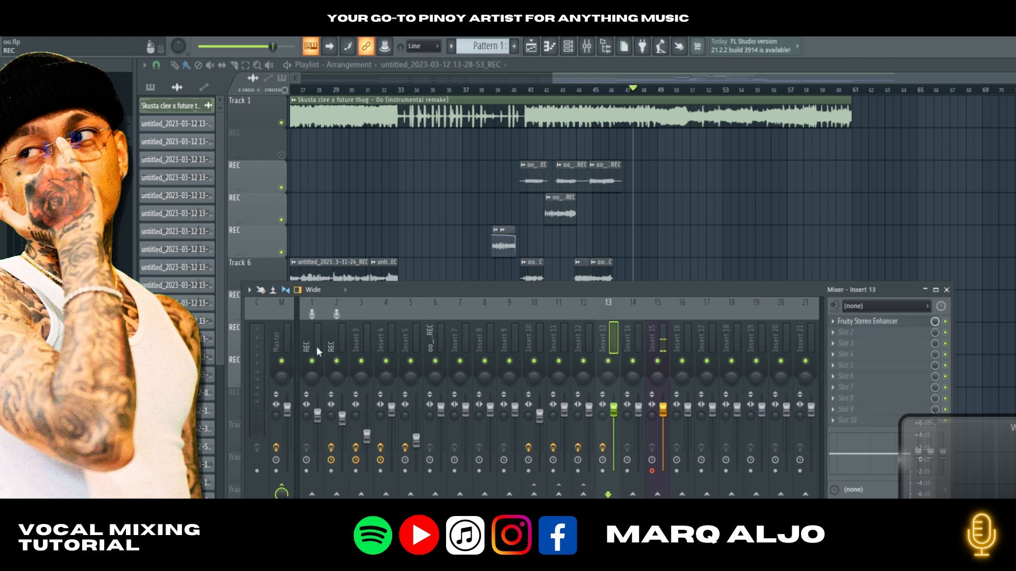
{"action": "left_click", "coordinate": [339, 345]}
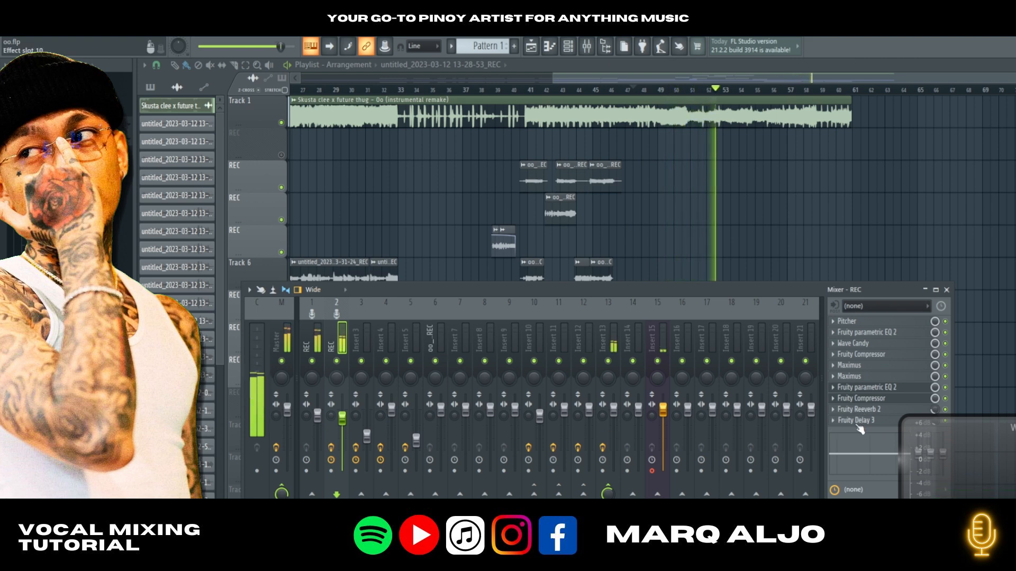
- Stop the arrangement's playback and save the project
{"action": "left_click_drag", "start_coordinate": [552, 78], "coordinate": [401, 78]}
{"action": "left_click_drag", "start_coordinate": [478, 79], "coordinate": [545, 81]}
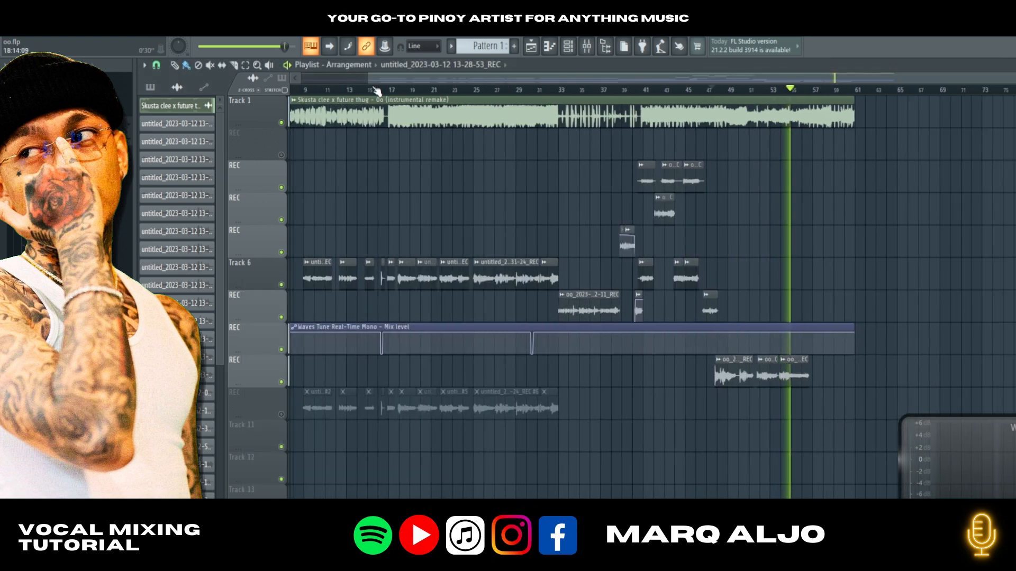
{"action": "left_click_drag", "start_coordinate": [404, 79], "coordinate": [324, 79]}
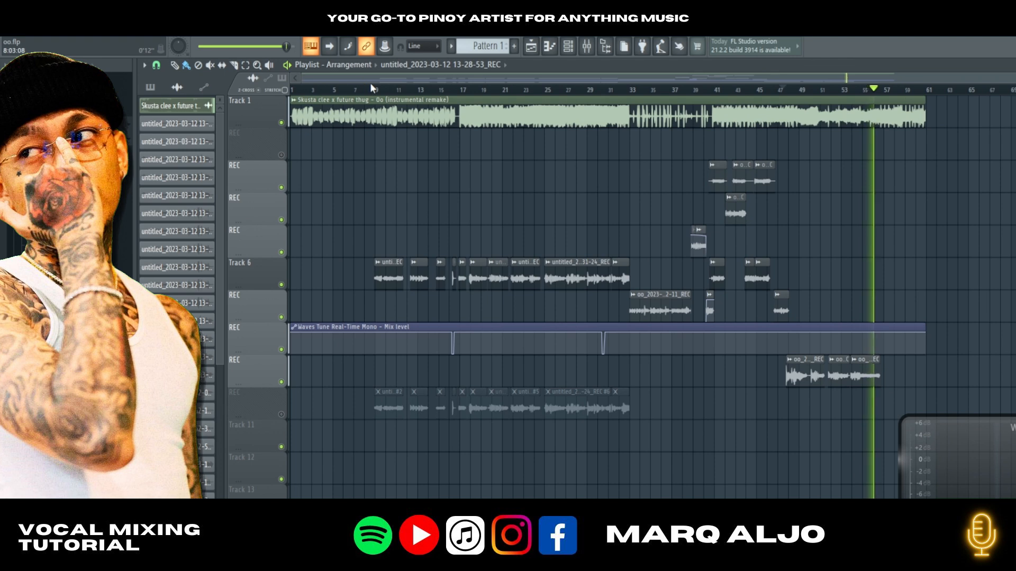
{"action": "key", "text": "space"}
{"action": "key", "text": "ctrl+s"}
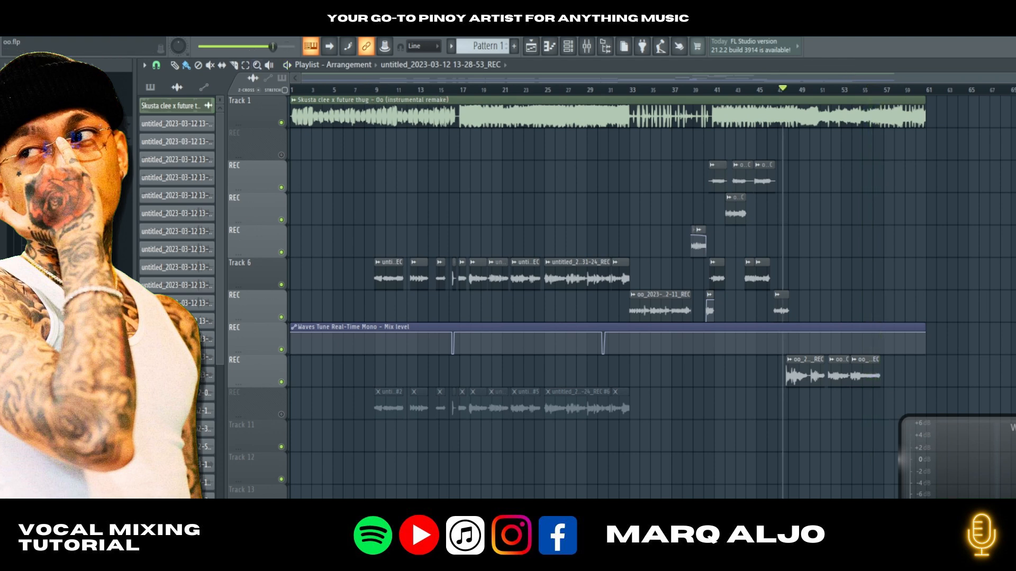
- Play from bar 8 with Track 6 muted and the duplicate REC vocal track enabled, first without and then with the Track 1 instrumental
{"action": "left_click", "coordinate": [369, 88]}
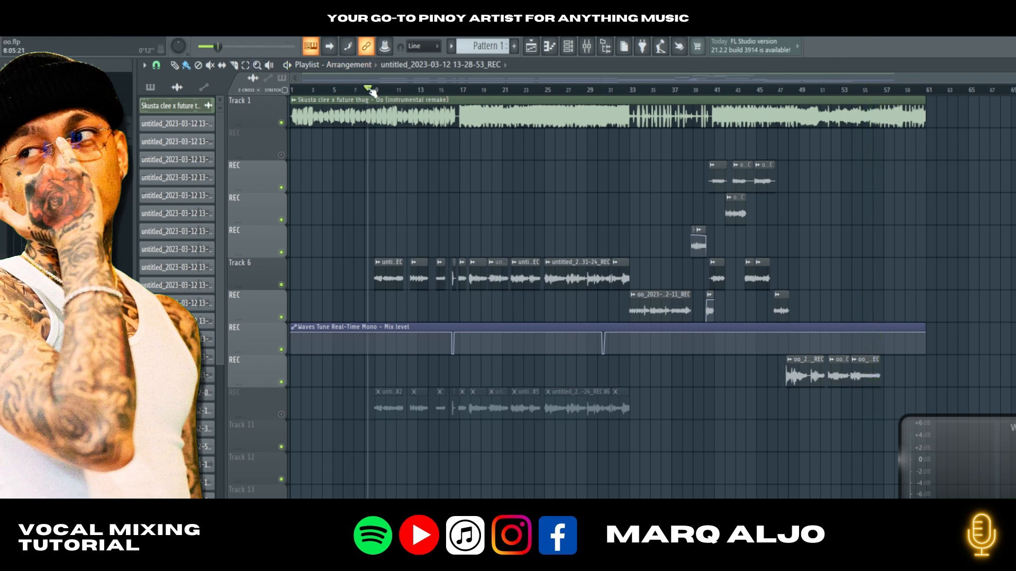
{"action": "key", "text": "space"}
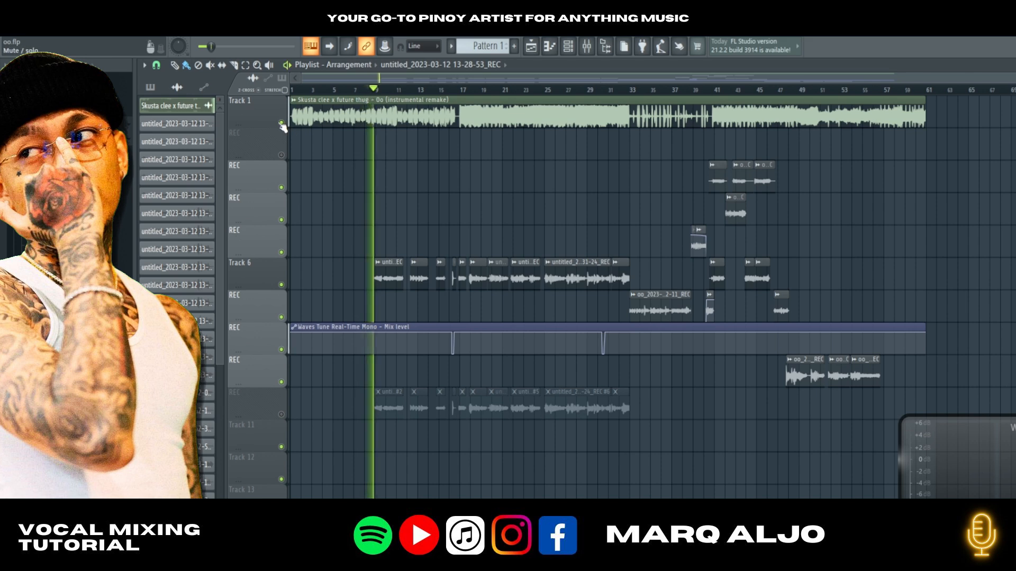
{"action": "key", "text": "space"}
{"action": "left_click", "coordinate": [281, 122]}
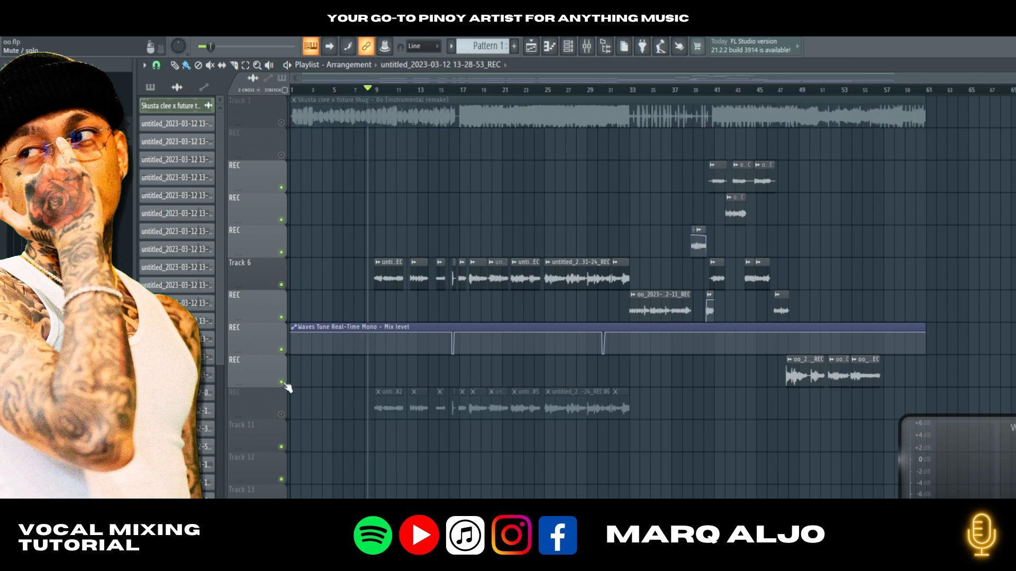
{"action": "left_click", "coordinate": [281, 414]}
{"action": "key", "text": "space"}
{"action": "left_click", "coordinate": [281, 284]}
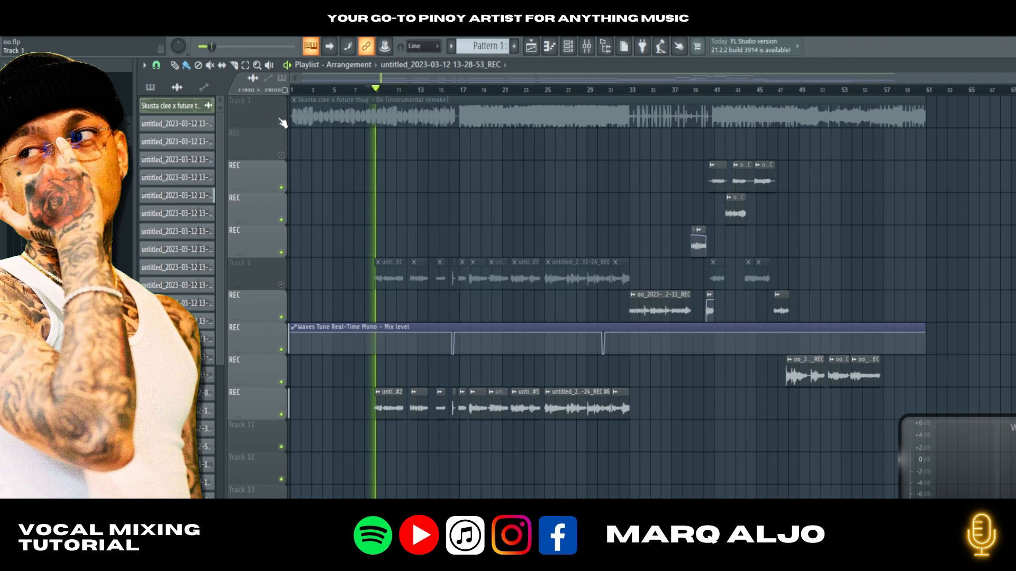
{"action": "left_click", "coordinate": [281, 123]}
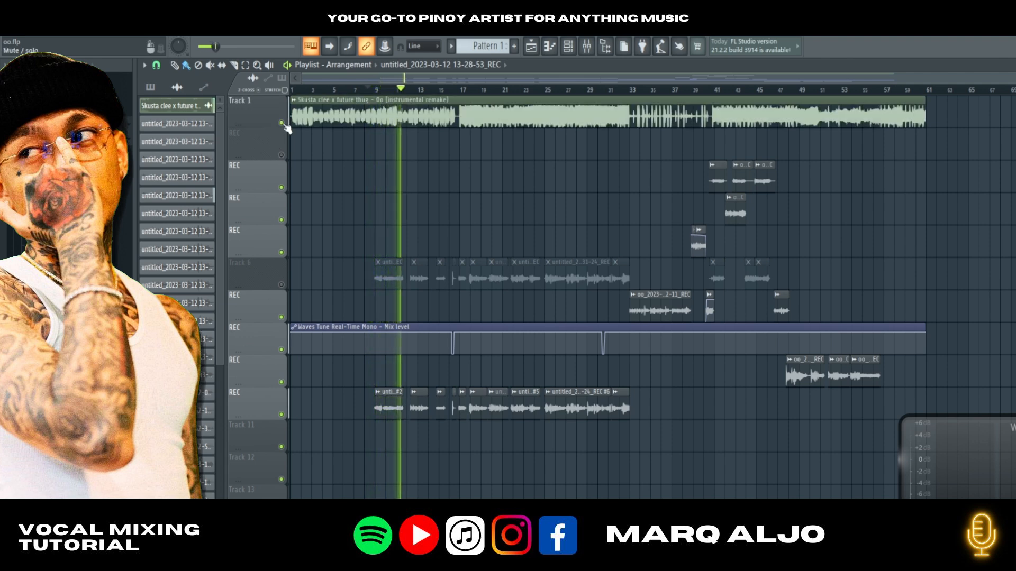
- Stop playback, unmute Track 6, mute the duplicate REC vocal track and replay the song from bar 8
{"action": "key", "text": "space"}
{"action": "left_click", "coordinate": [282, 284]}
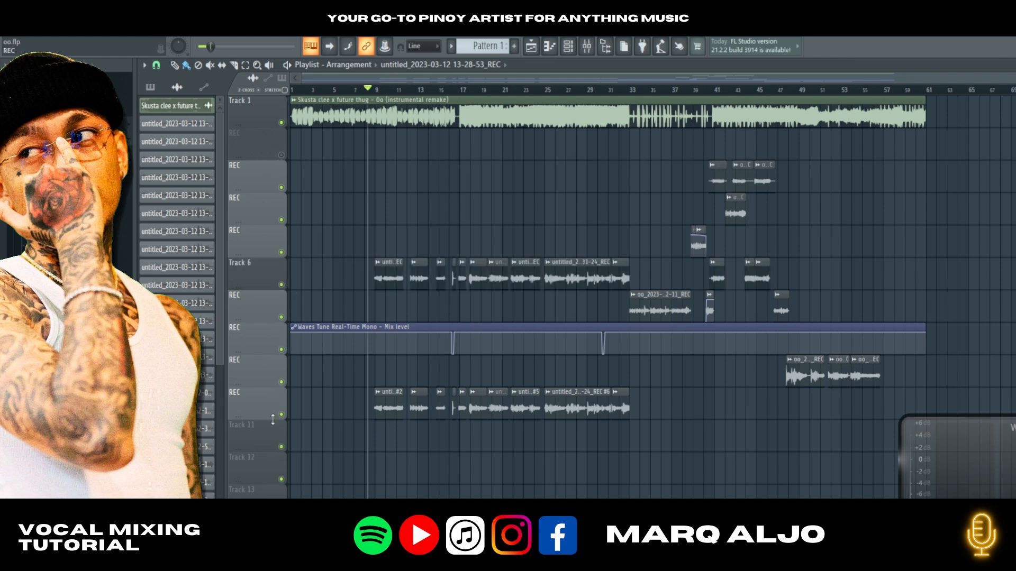
{"action": "left_click", "coordinate": [280, 414]}
{"action": "key", "text": "space"}
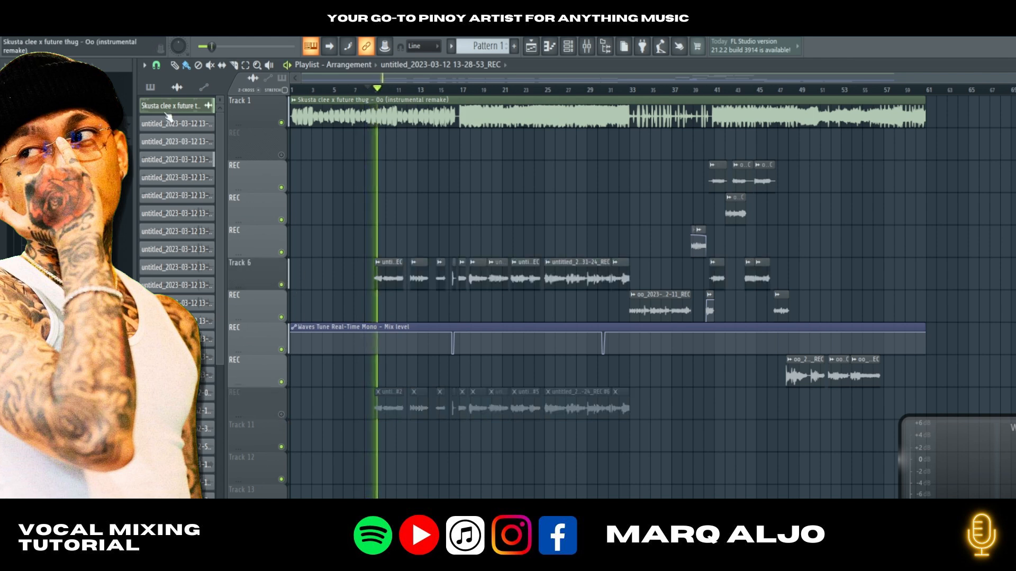
- Compare the vocals with and without the Track 1 instrumental by muting and unmuting it during playback, and stop the song
{"action": "left_click", "coordinate": [11, 28]}
{"action": "left_click", "coordinate": [508, 486]}
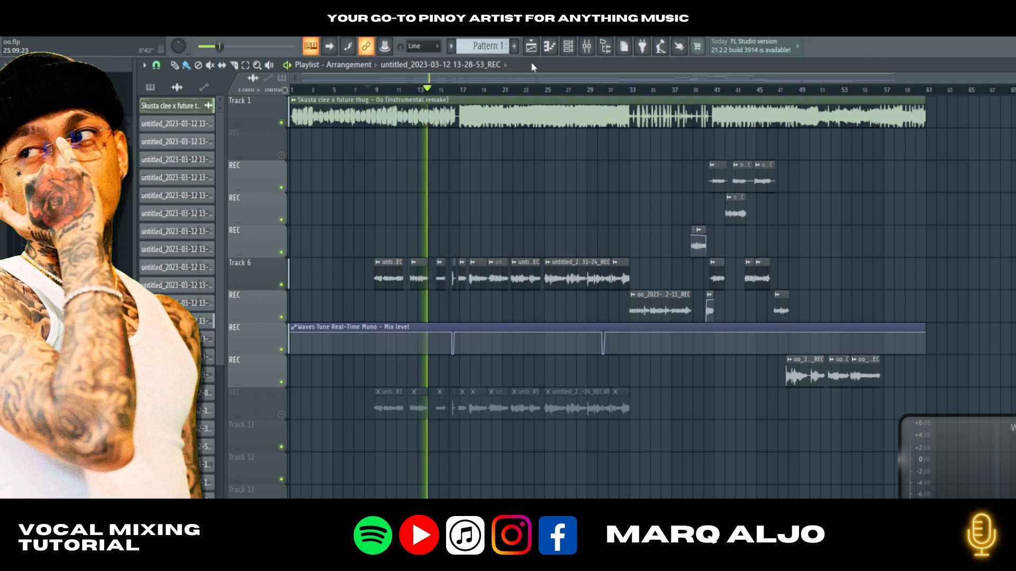
{"action": "left_click", "coordinate": [281, 123]}
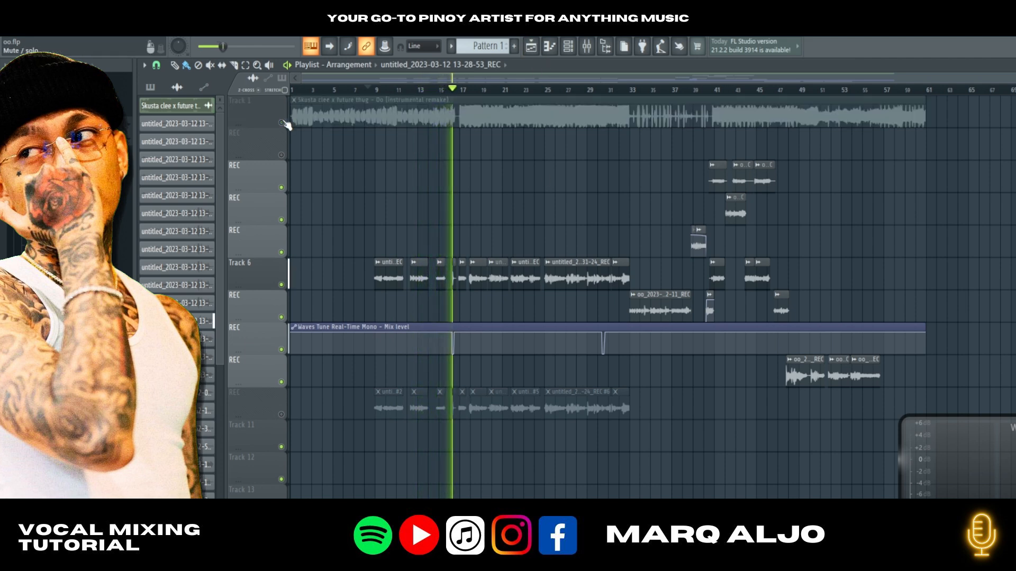
{"action": "left_click", "coordinate": [282, 122]}
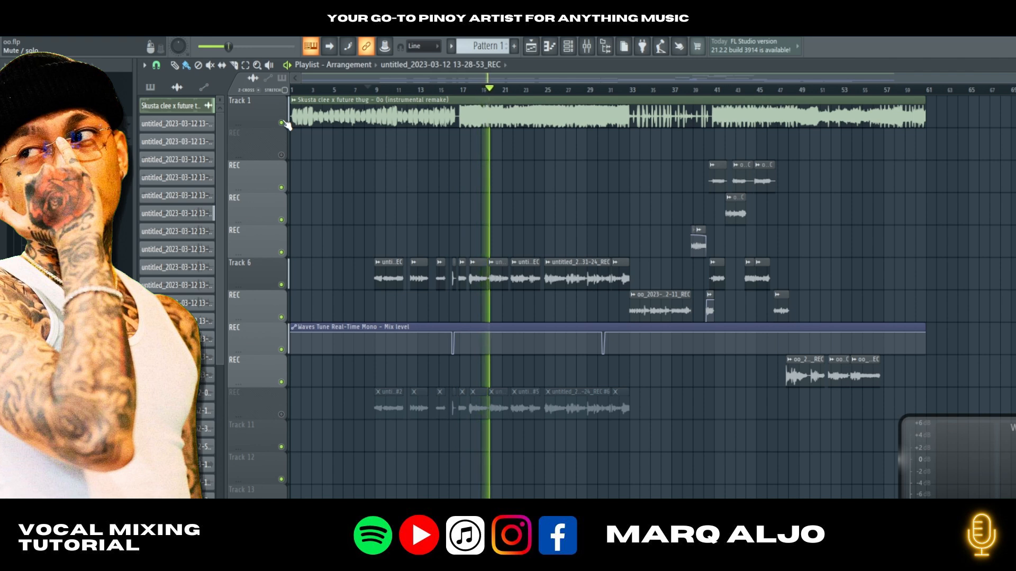
{"action": "left_click", "coordinate": [285, 123]}
{"action": "left_click", "coordinate": [281, 122]}
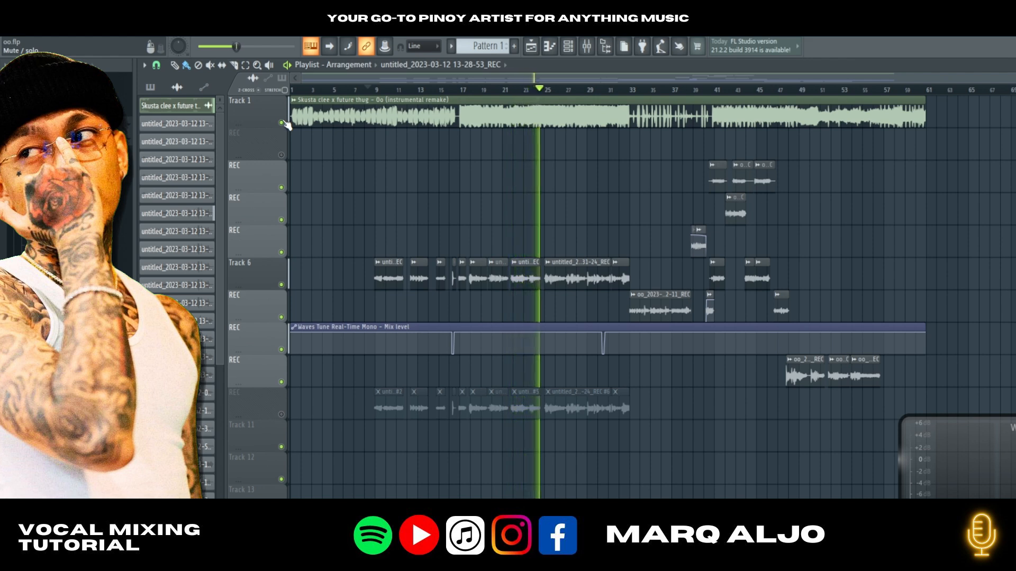
{"action": "left_click", "coordinate": [284, 123]}
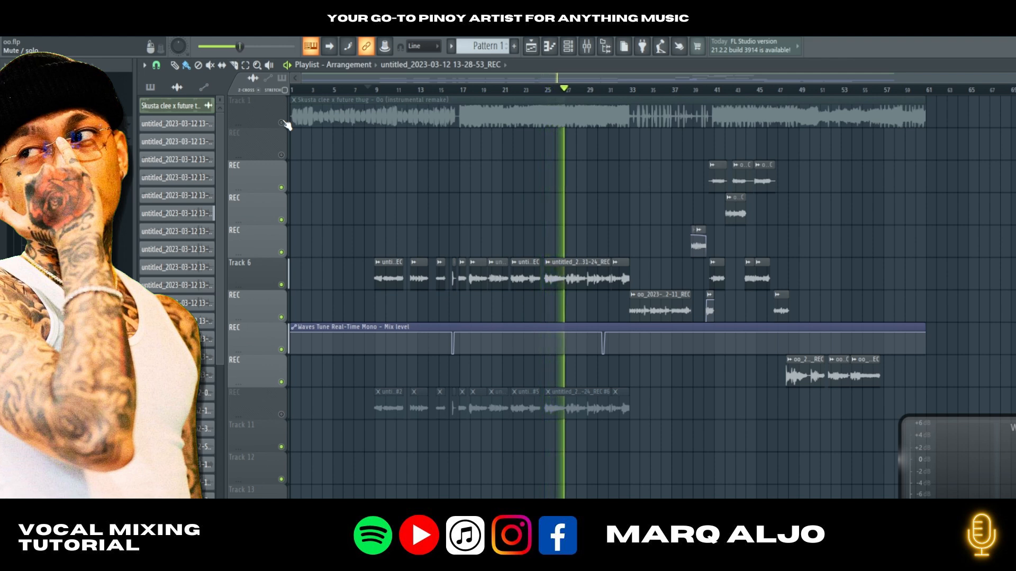
{"action": "left_click", "coordinate": [284, 123]}
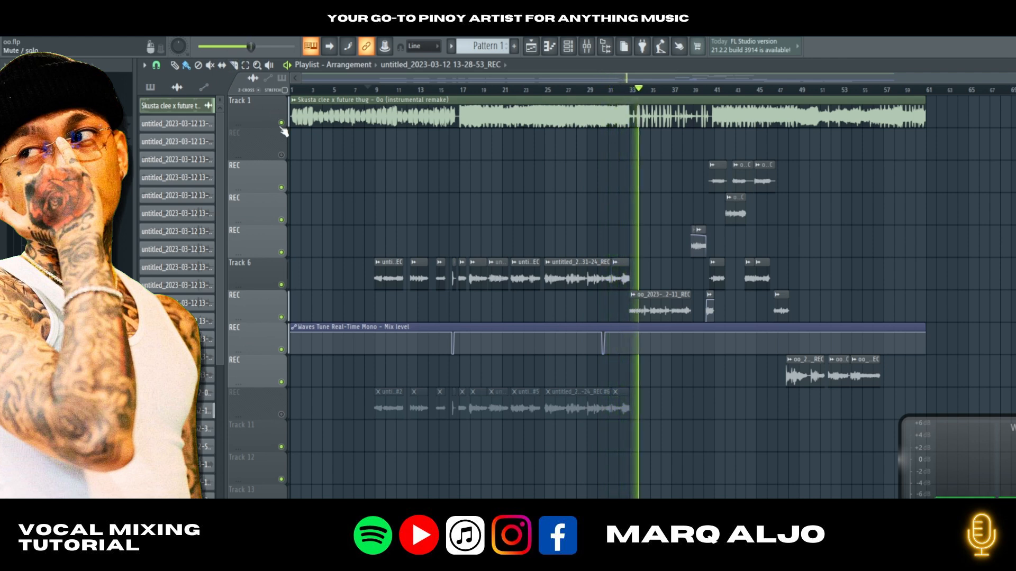
{"action": "key", "text": "space"}
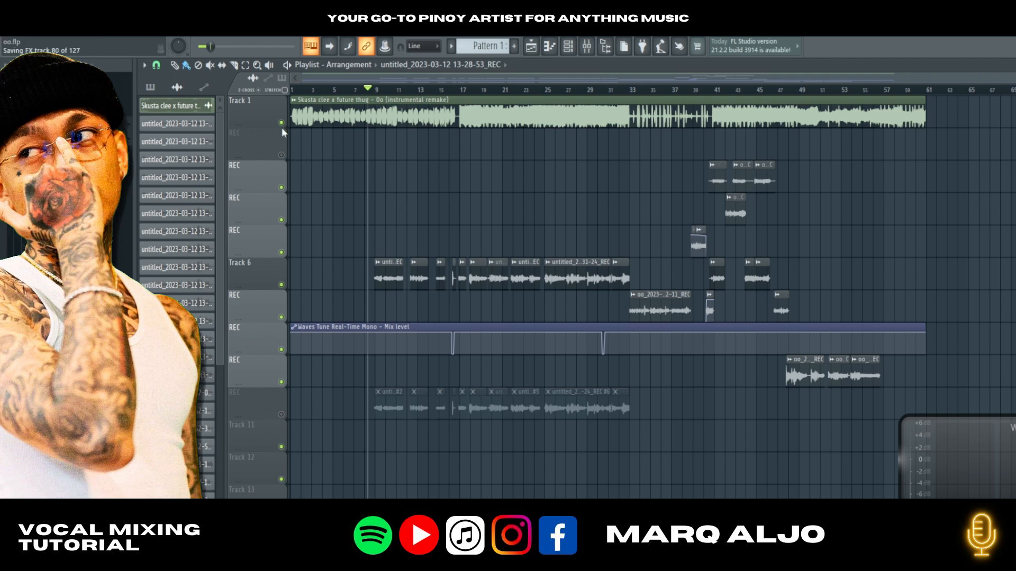
- Examine the REC effect chain and its routing to Insert 13 in the mixer, and the vocal clips from bar 8 in the playlist
{"action": "left_click", "coordinate": [587, 47]}
{"action": "left_click_drag", "start_coordinate": [457, 290], "coordinate": [253, 216]}
{"action": "left_click_drag", "start_coordinate": [544, 223], "coordinate": [588, 271]}
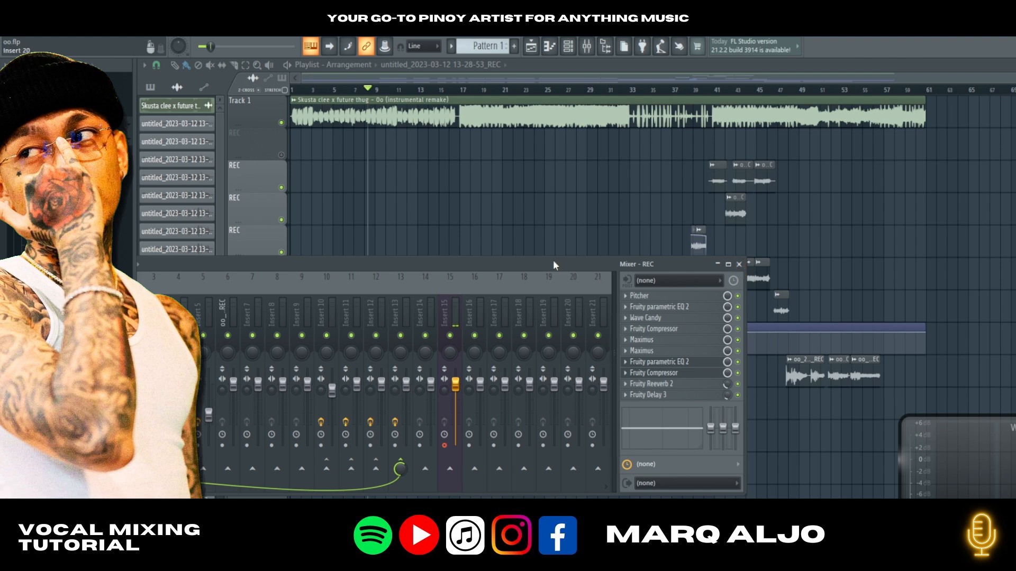
{"action": "left_click_drag", "start_coordinate": [554, 262], "coordinate": [563, 253]}
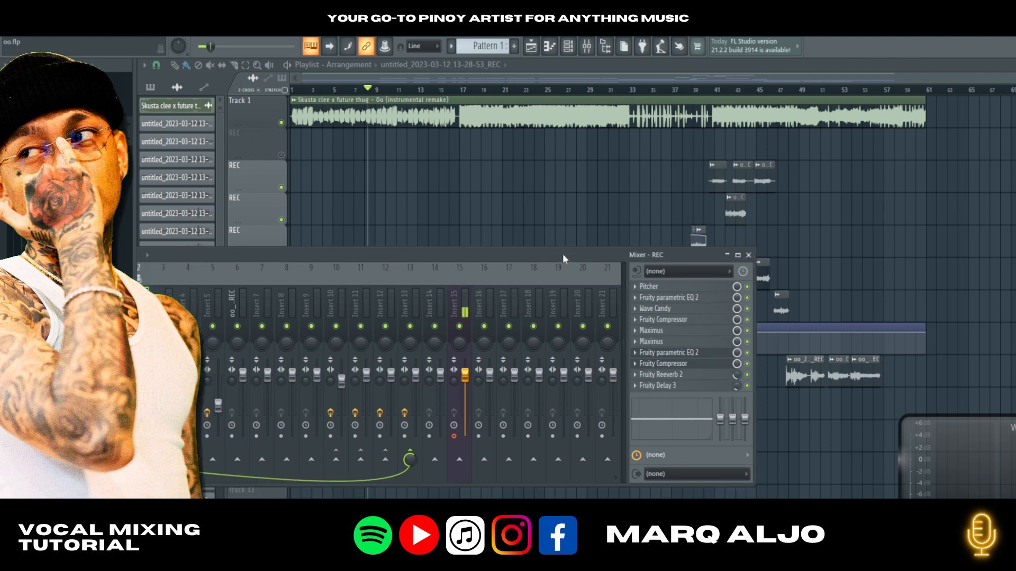
{"action": "left_click", "coordinate": [748, 256]}
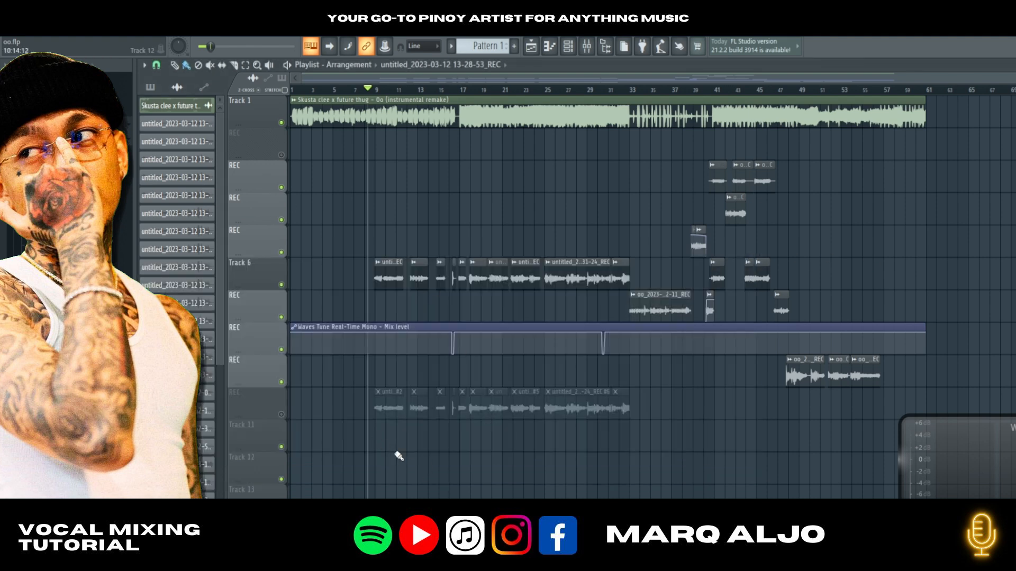
{"action": "scroll", "coordinate": [399, 456], "scroll_direction": "up", "scroll_amount": 5}
{"action": "left_click_drag", "start_coordinate": [376, 80], "coordinate": [372, 80]}
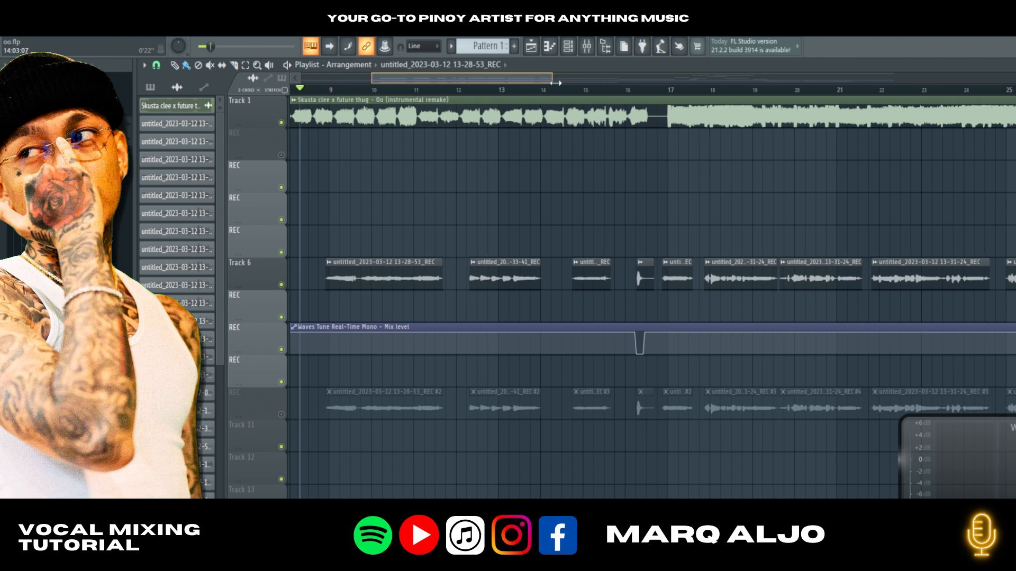
{"action": "left_click_drag", "start_coordinate": [552, 80], "coordinate": [569, 80]}
{"action": "left_click", "coordinate": [591, 47]}
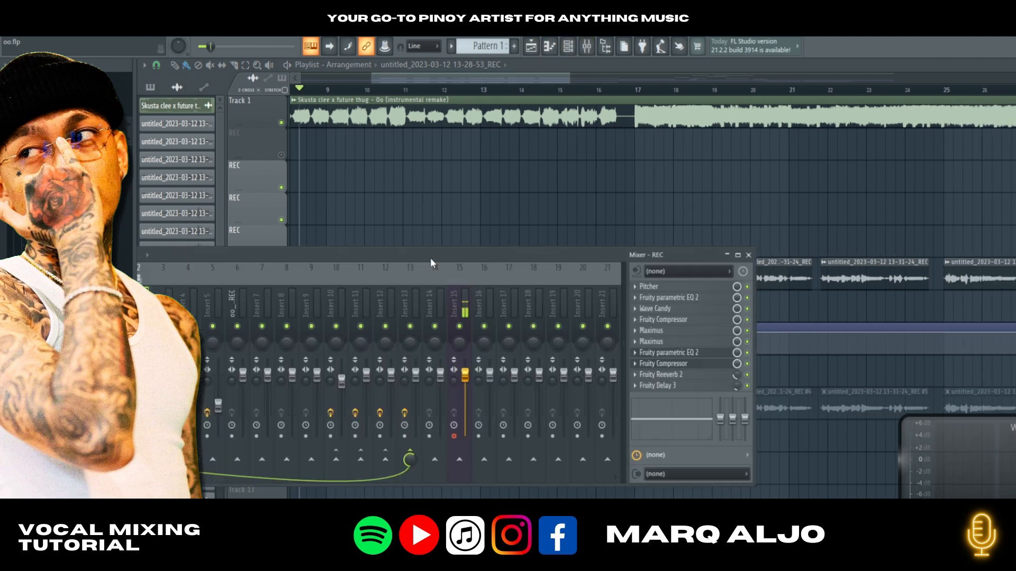
{"action": "left_click_drag", "start_coordinate": [384, 258], "coordinate": [461, 266]}
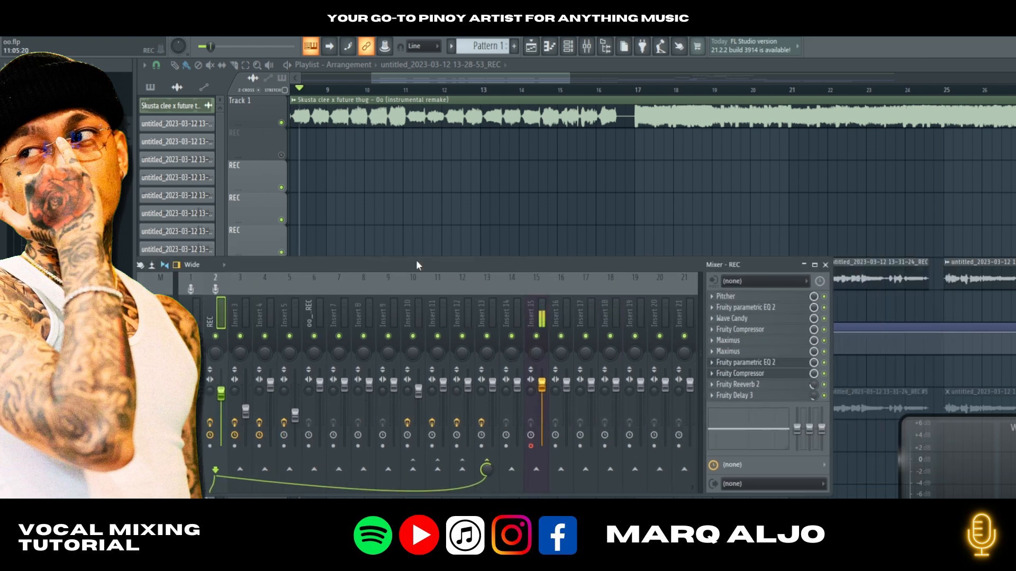
{"action": "key", "text": "F9"}
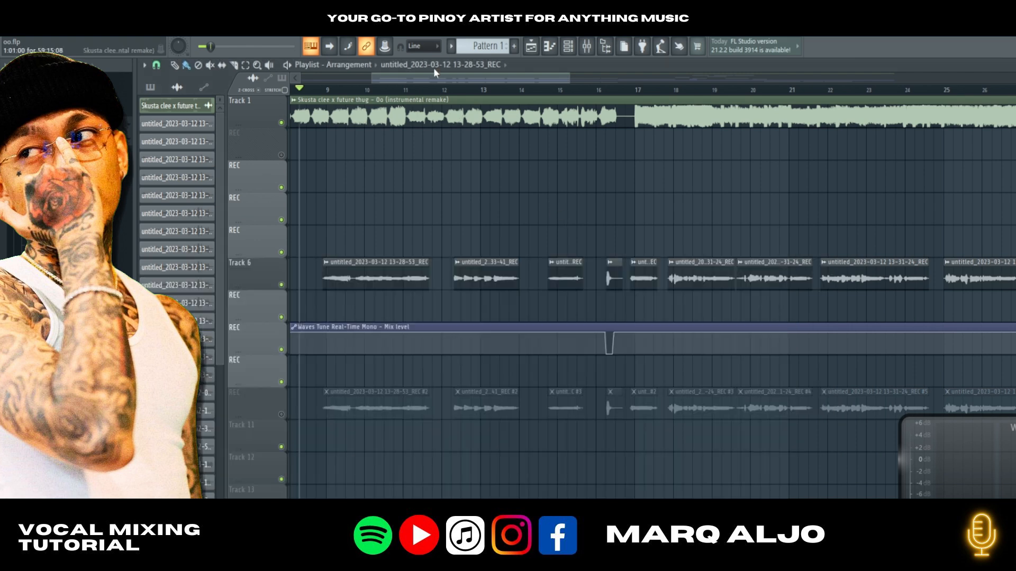
- Place the playback start just before bar 9, at the first Track 6 vocal clip, and recheck the REC track in the mixer
{"action": "left_click_drag", "start_coordinate": [570, 79], "coordinate": [633, 79]}
{"action": "scroll", "coordinate": [392, 211], "scroll_direction": "up", "scroll_amount": 5}
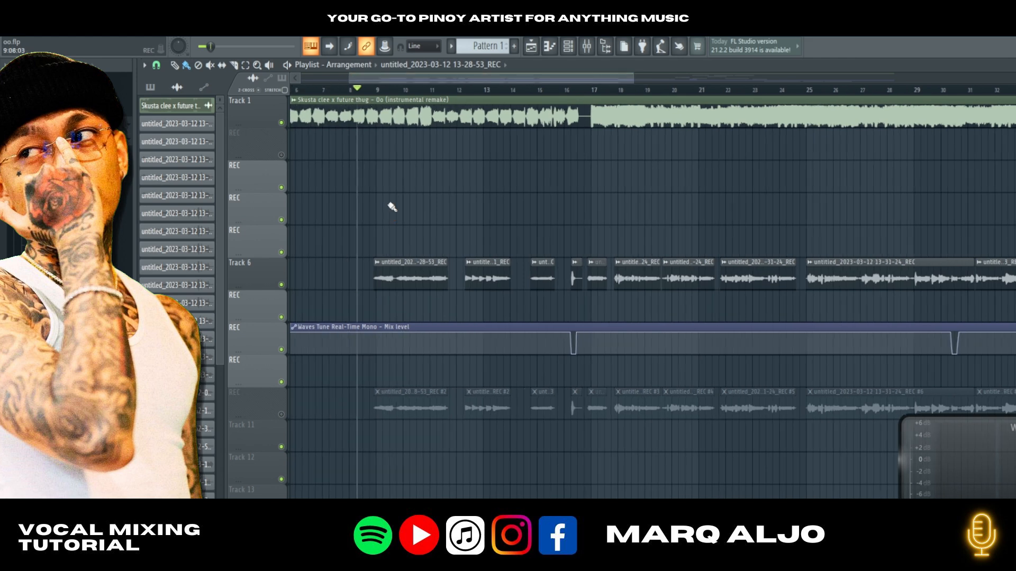
{"action": "left_click", "coordinate": [386, 89]}
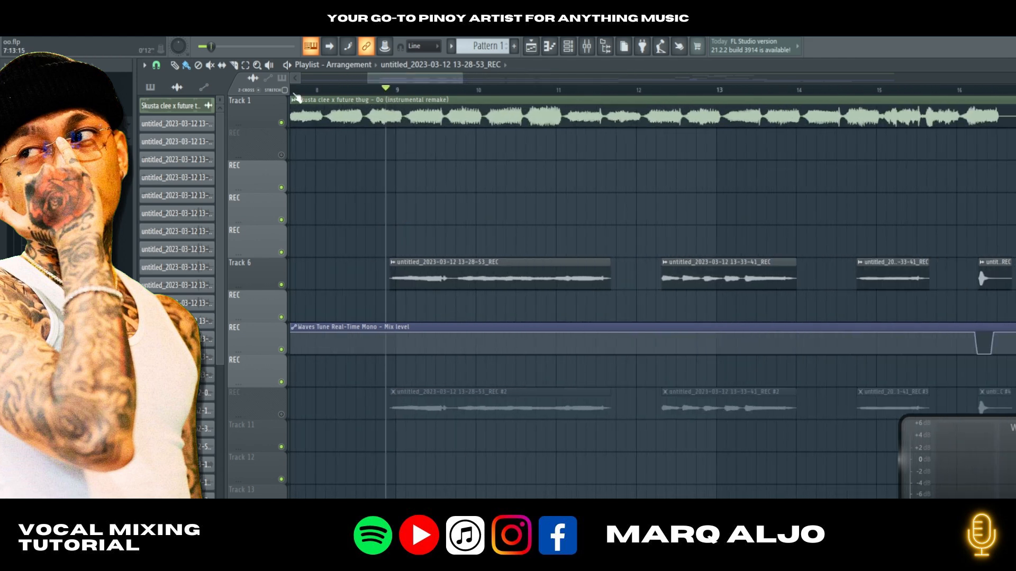
{"action": "left_click_drag", "start_coordinate": [459, 81], "coordinate": [509, 79]}
{"action": "left_click", "coordinate": [586, 48]}
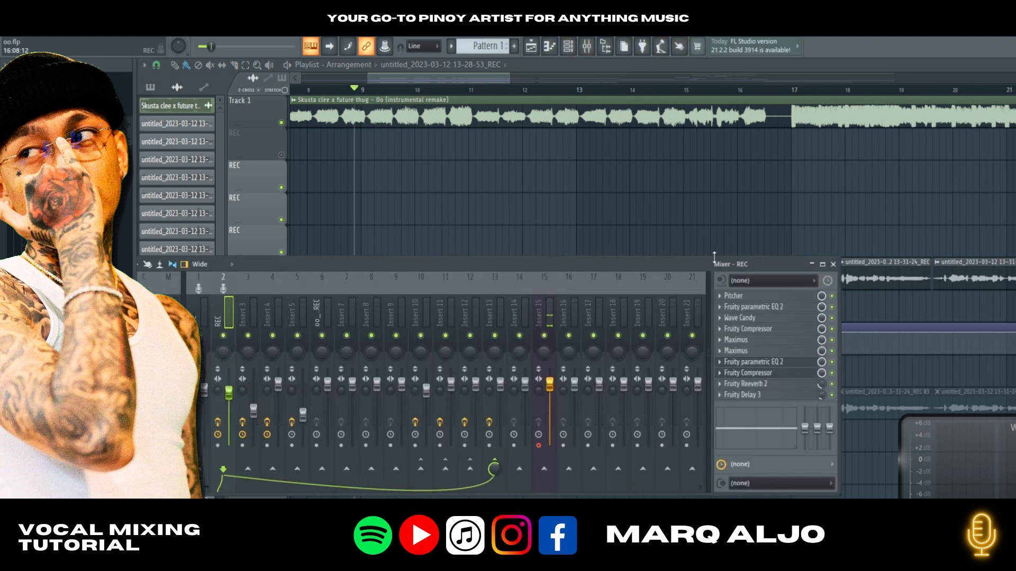
{"action": "right_click", "coordinate": [565, 194]}
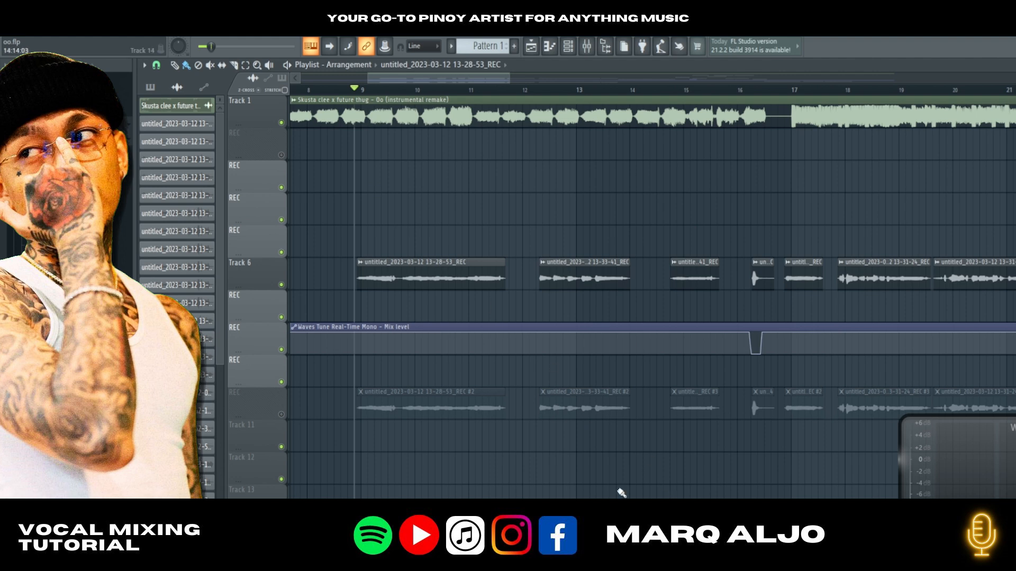